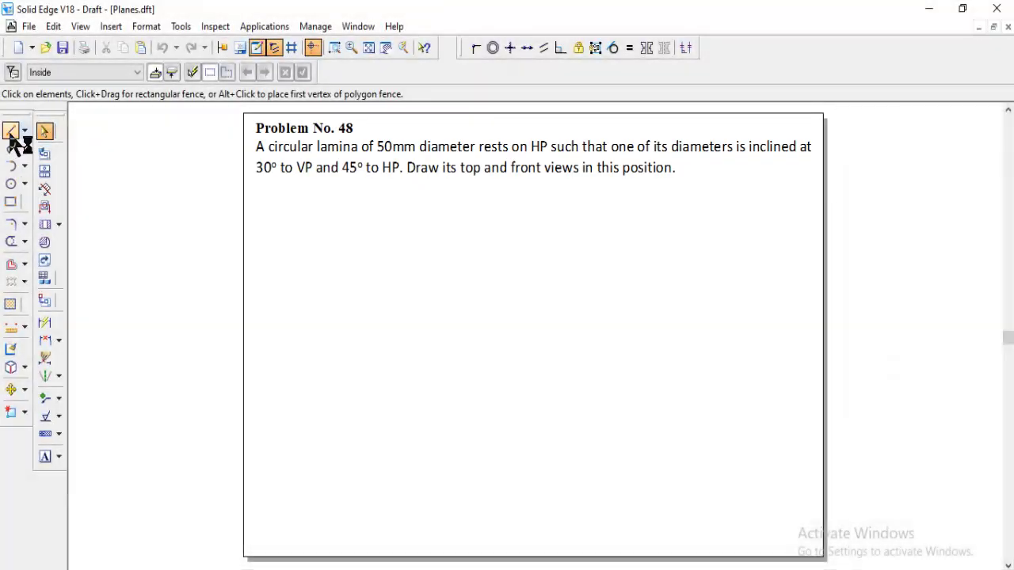
Draw a long horizontal reference line in Normal style across the middle of the sheet
left_click(13, 131)
left_click(76, 72)
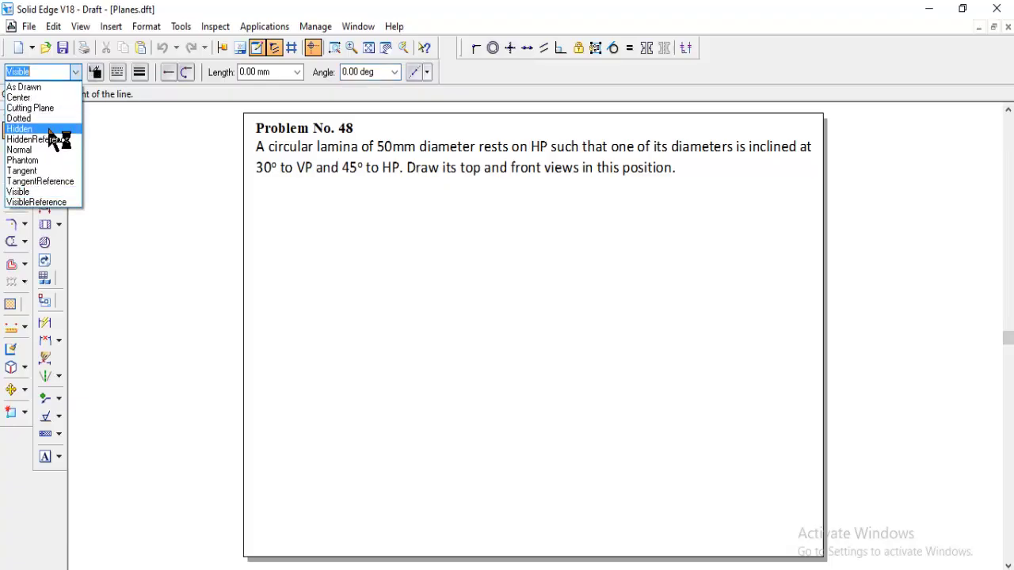
left_click(43, 149)
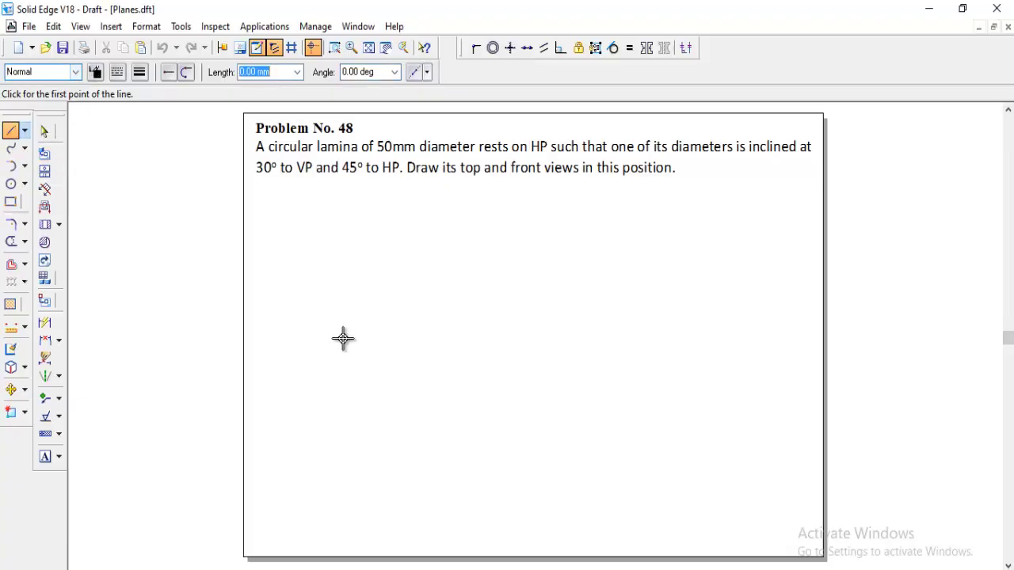
left_click(272, 348)
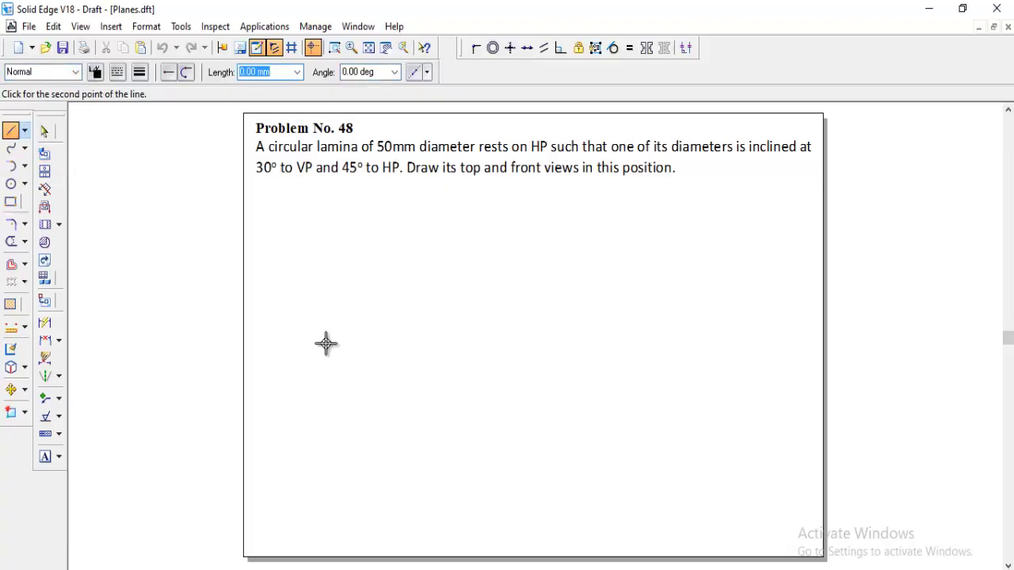
left_click(793, 349)
right_click(770, 383)
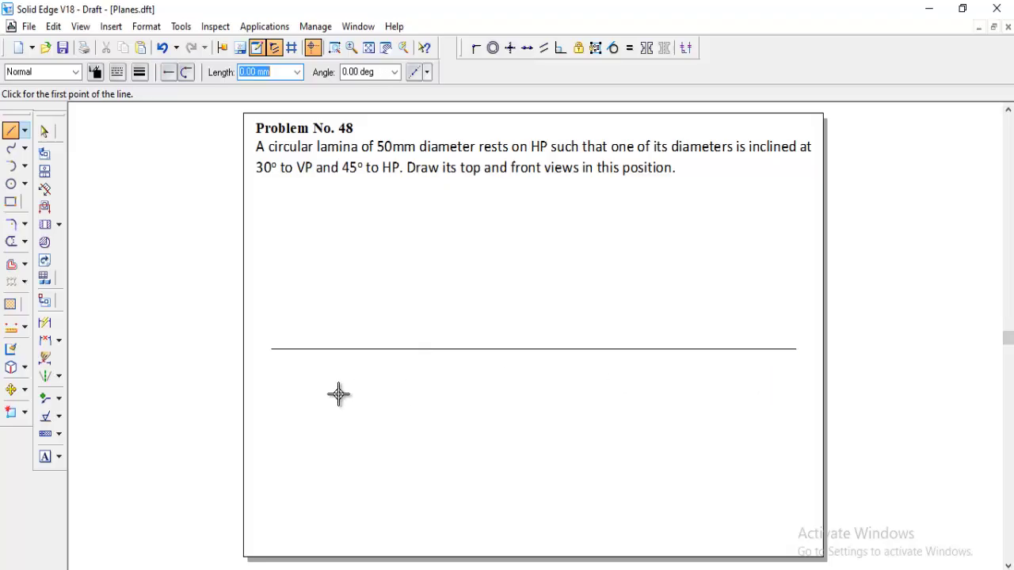
Label the reference line's ends X and Y, and mark VP above it and HP below it near X
left_click(44, 456)
left_click(255, 348)
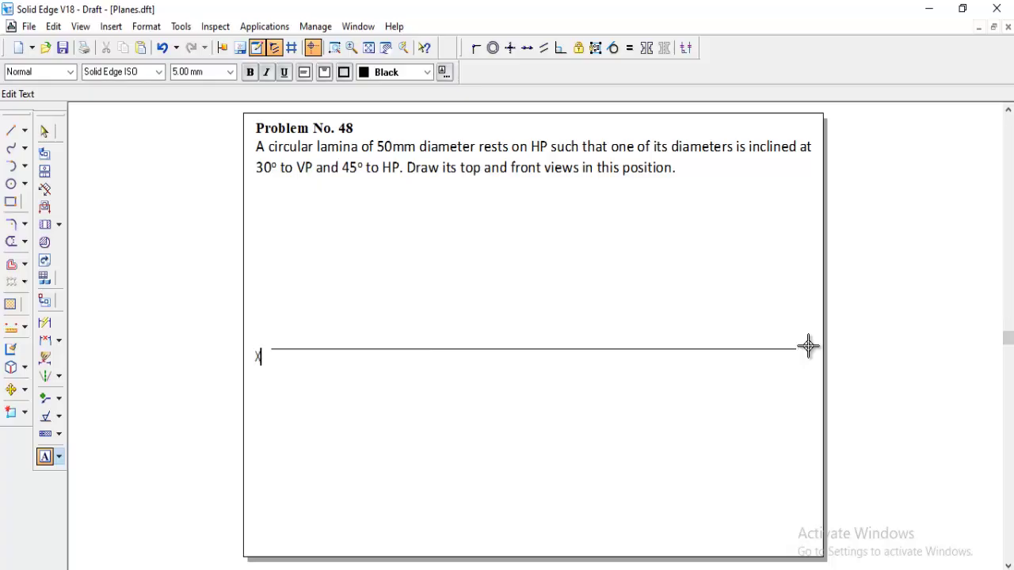
type("Y")
left_click(277, 328)
left_click(277, 328)
left_click(281, 363)
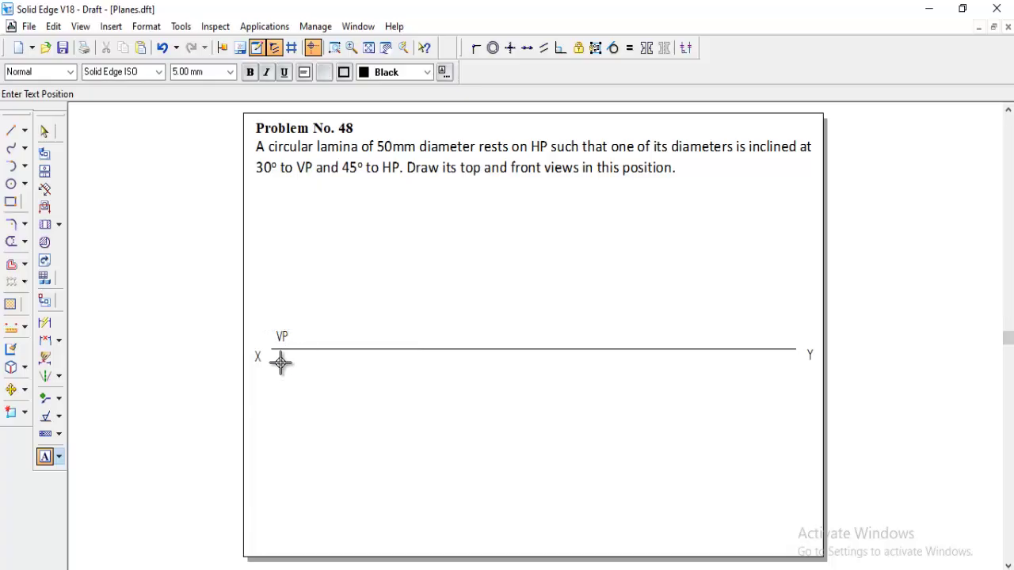
left_click(280, 363)
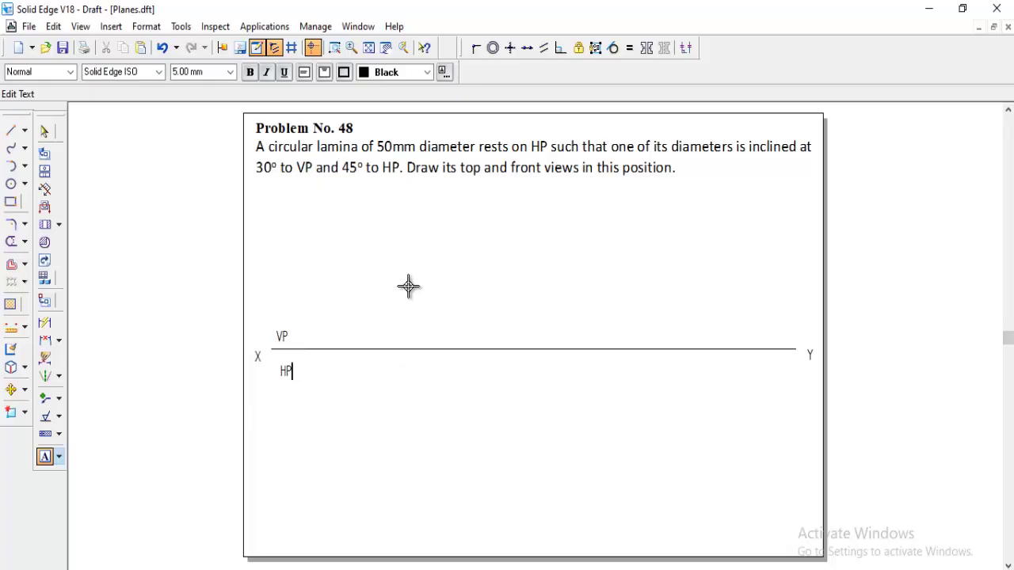
Draw a 50 mm diameter circle in Visible style below the XY line, close to the HP label
left_click(12, 186)
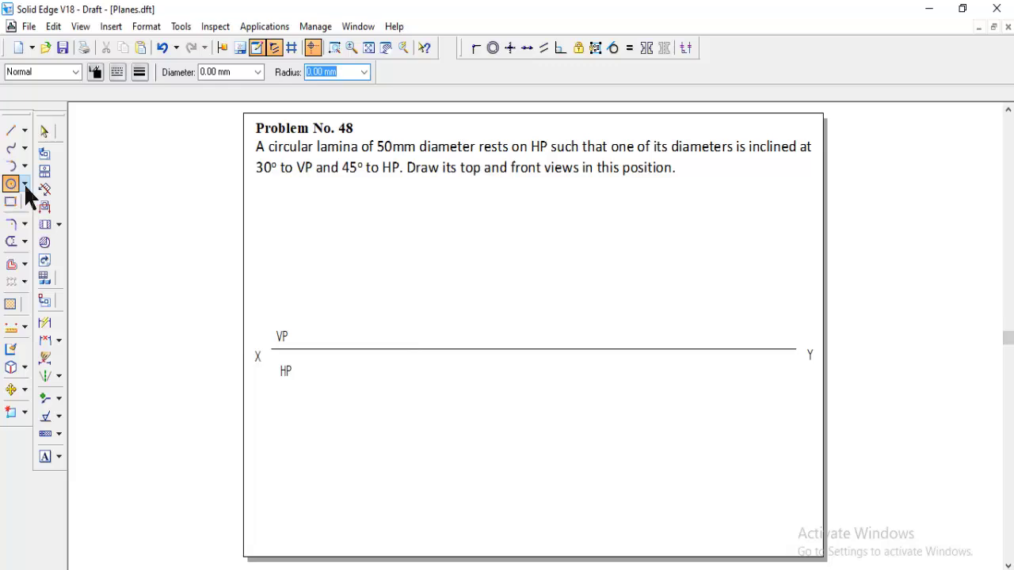
left_click(25, 190)
left_click(84, 190)
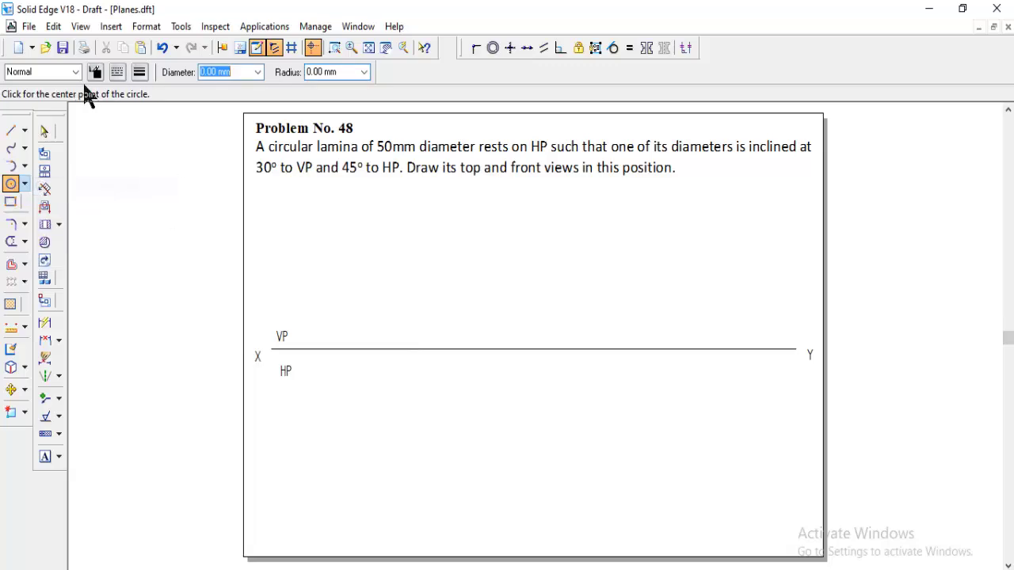
left_click(76, 77)
left_click(50, 191)
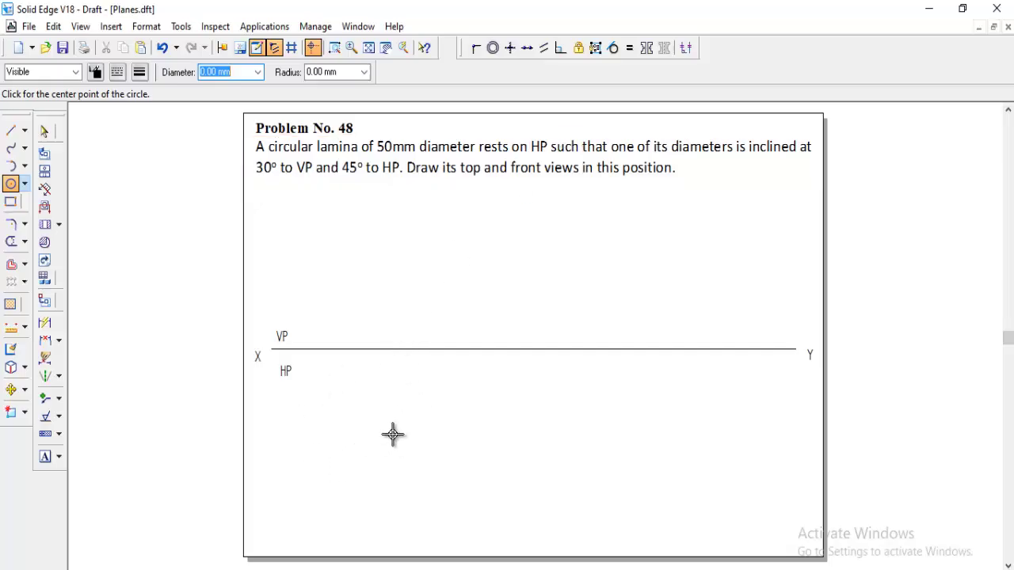
type("50")
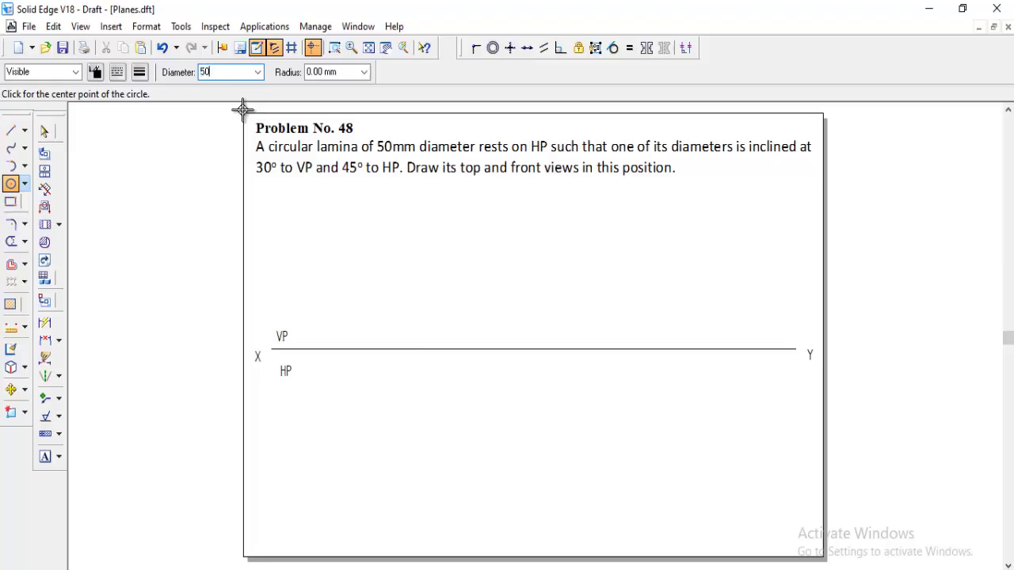
key("Tab")
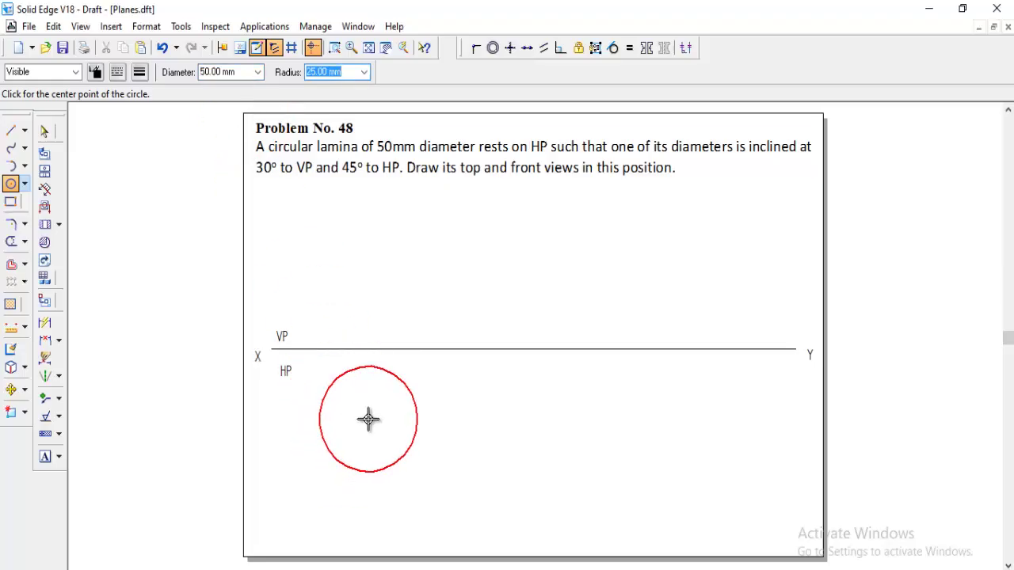
left_click(368, 420)
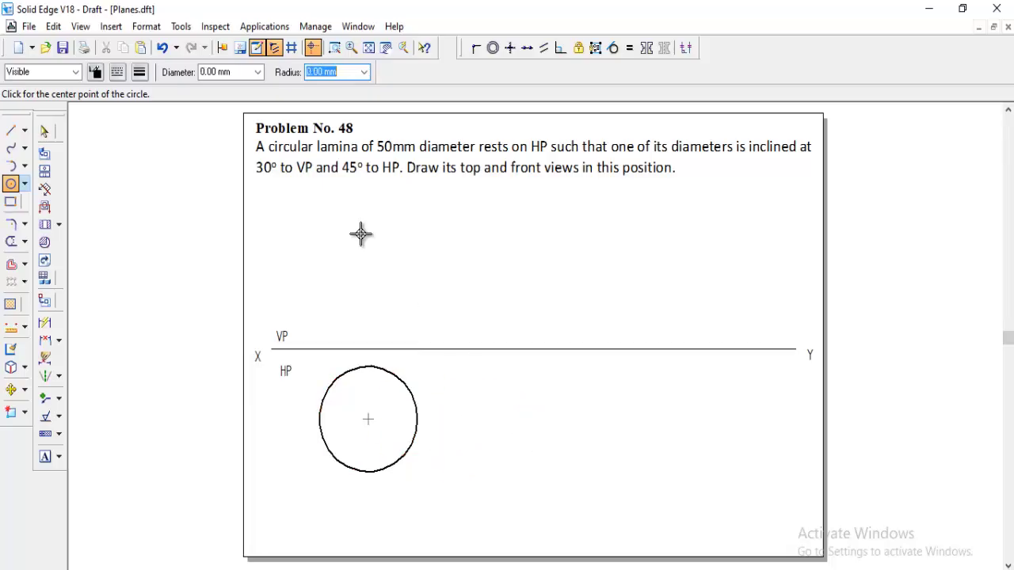
Draw a horizontal radius line in Normal style from the circle's centre to its right-hand edge
left_click(12, 147)
left_click(11, 131)
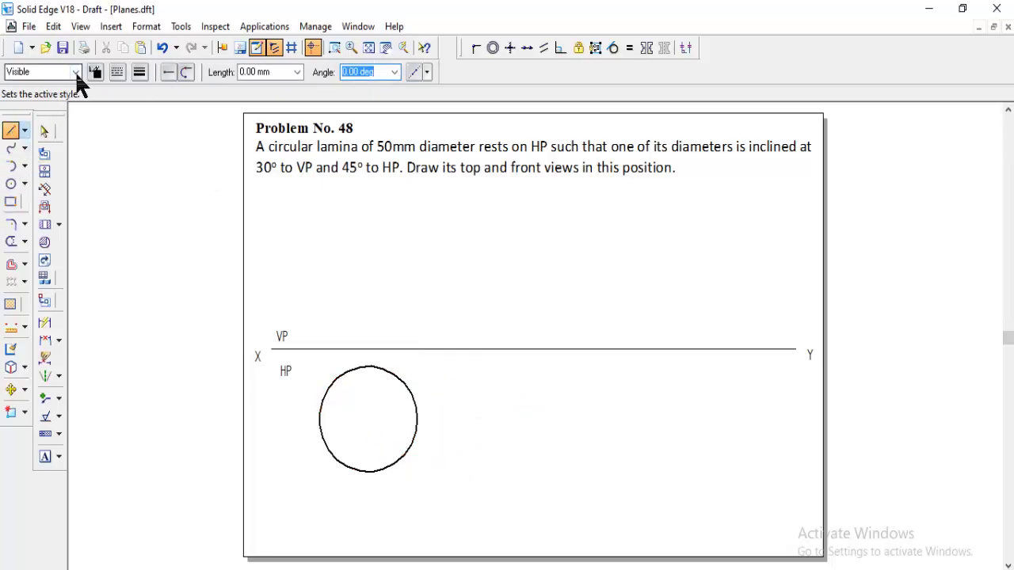
left_click(76, 72)
left_click(33, 150)
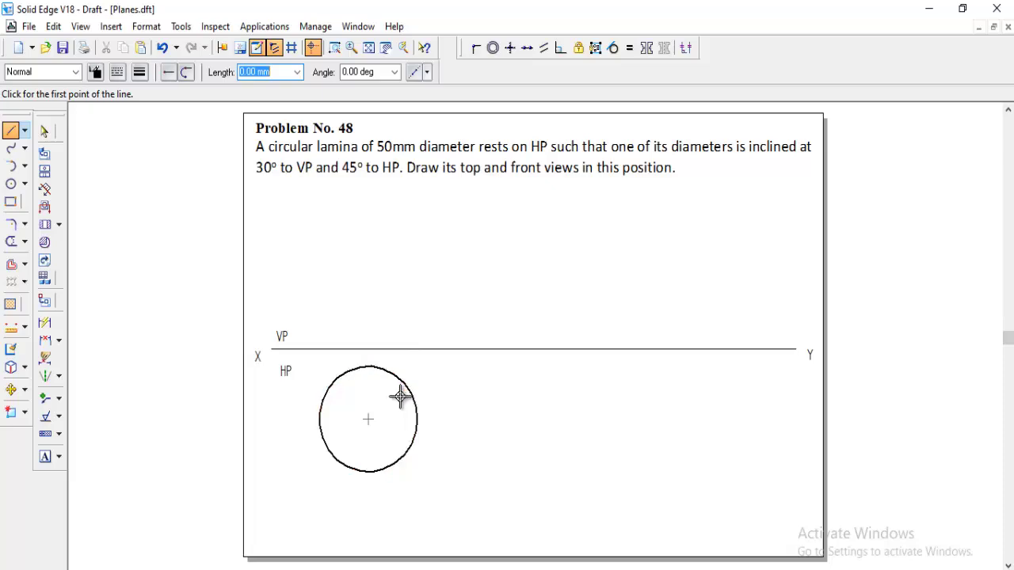
left_click(367, 419)
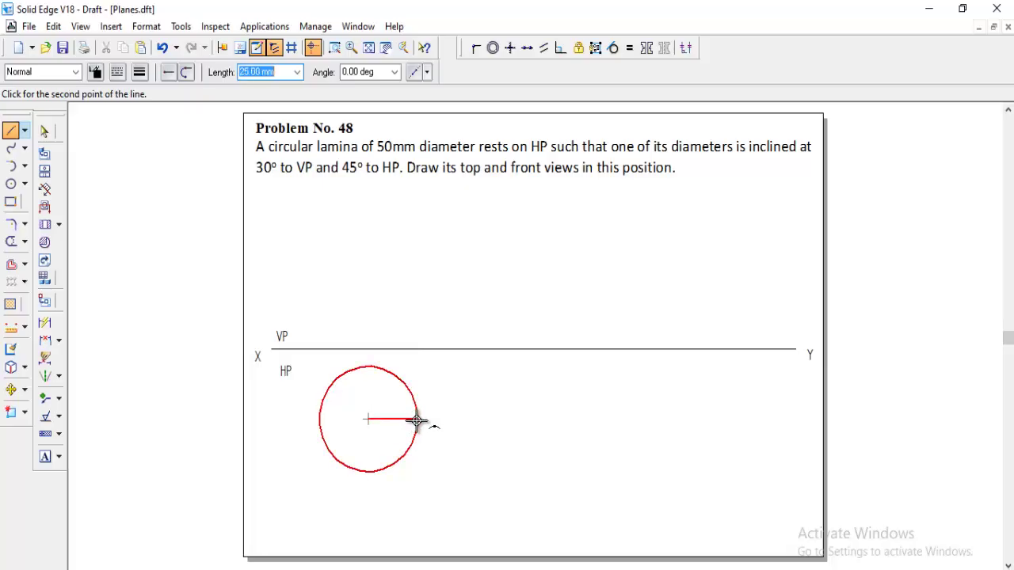
left_click(418, 419)
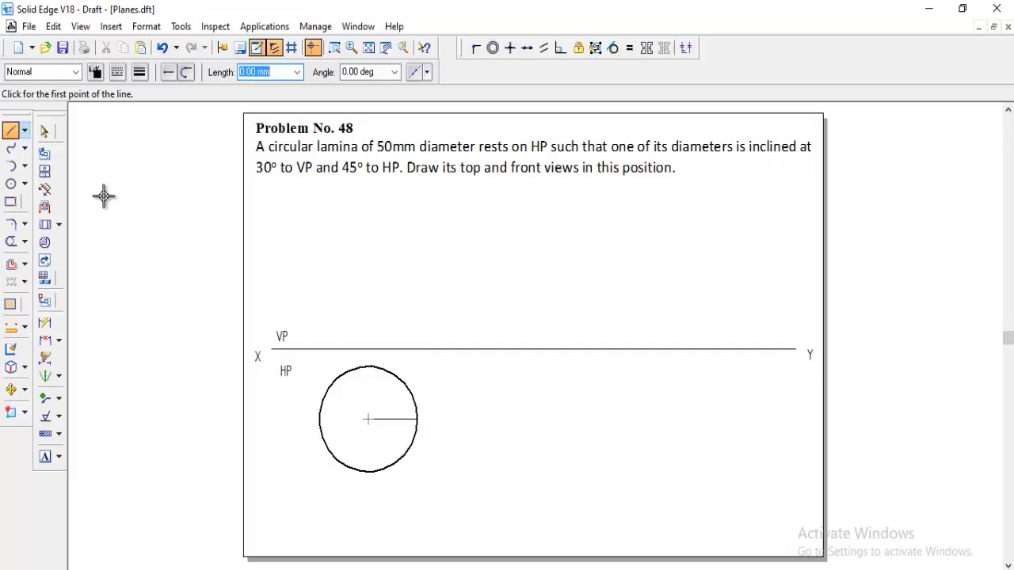
Circular-pattern the radius line about the circle's centre with a count of 8 over 360 degrees
left_click(45, 132)
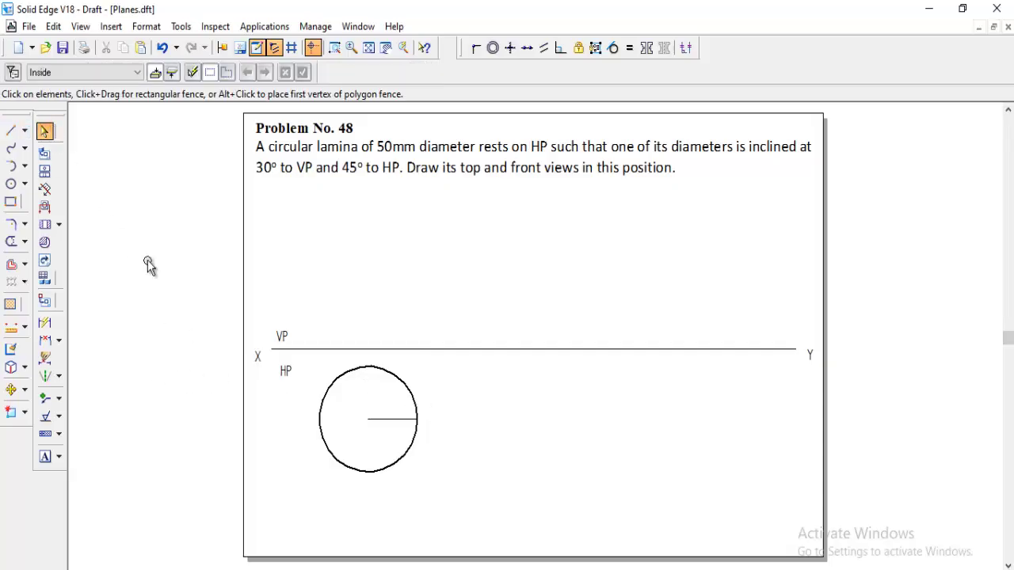
left_click(390, 420)
left_click(390, 420)
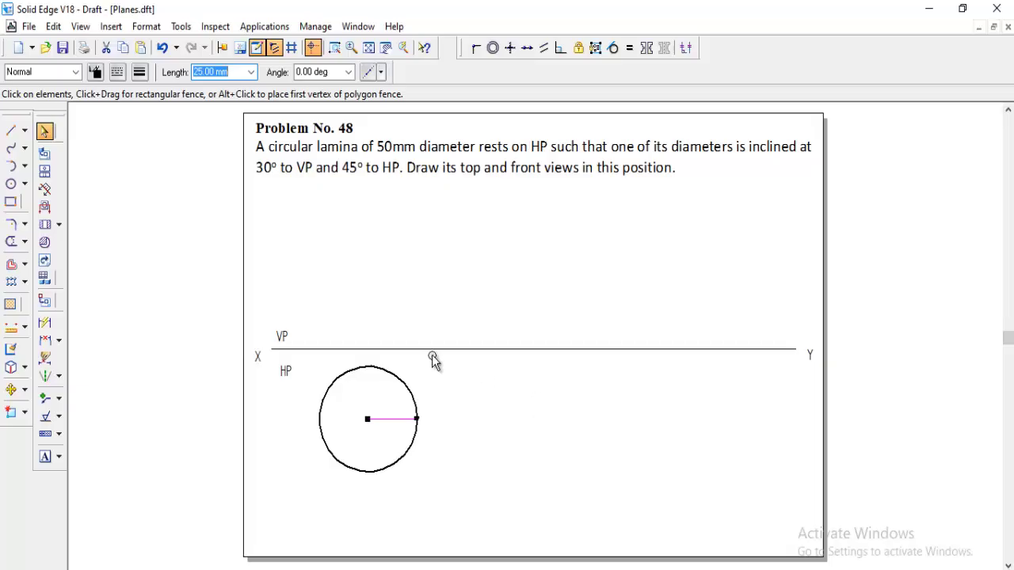
left_click(26, 282)
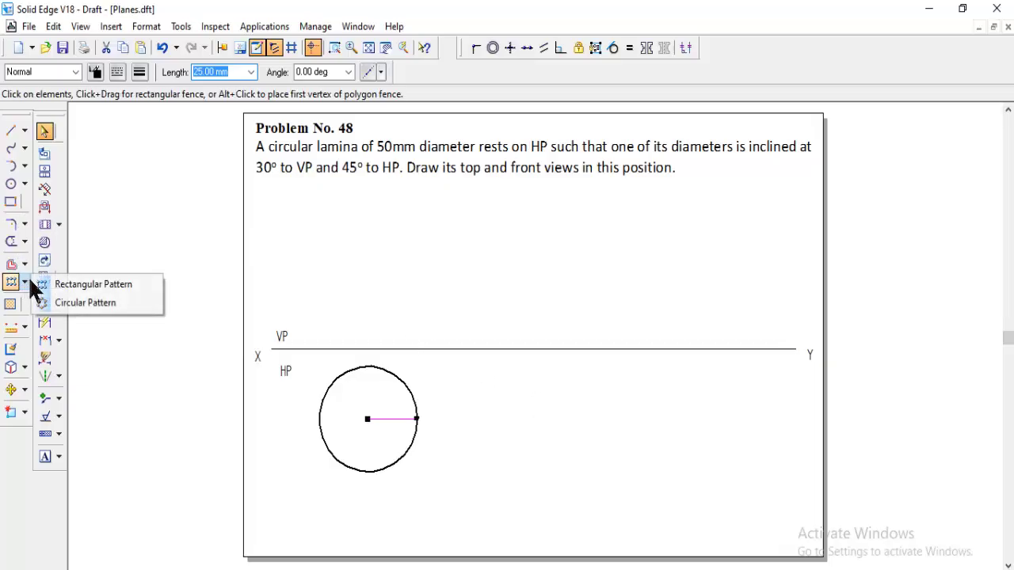
left_click(107, 305)
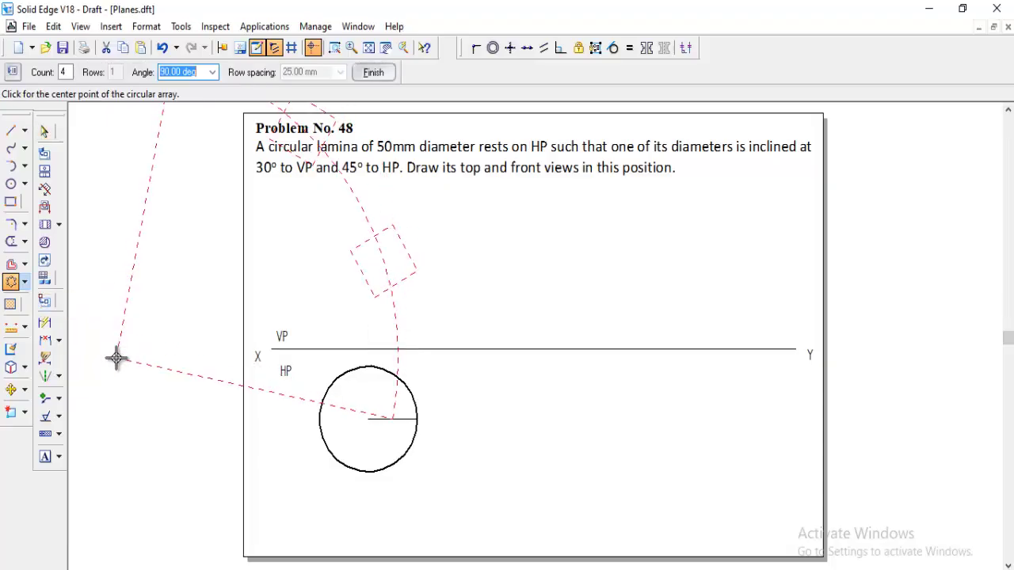
left_click(366, 419)
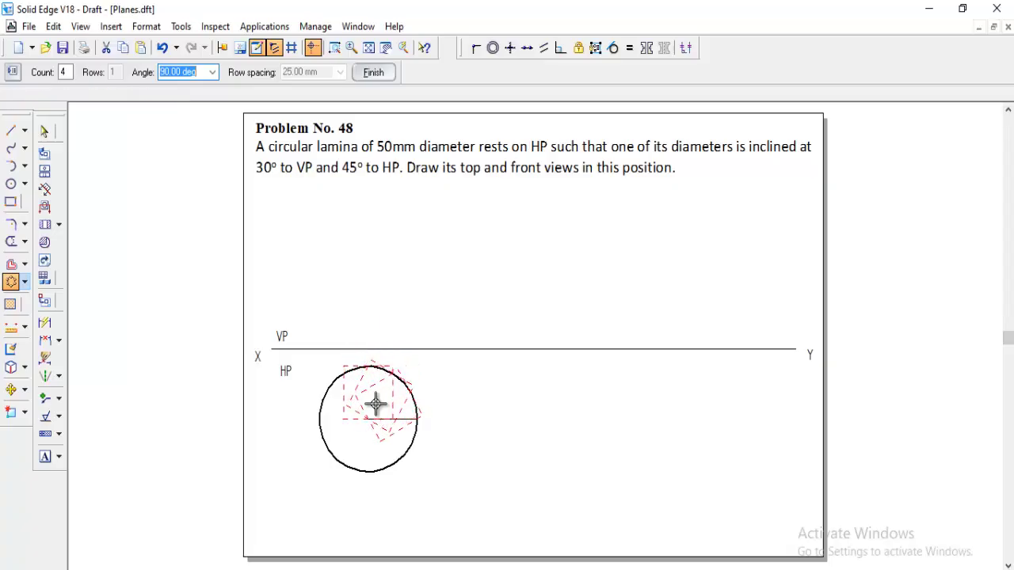
left_click(63, 72)
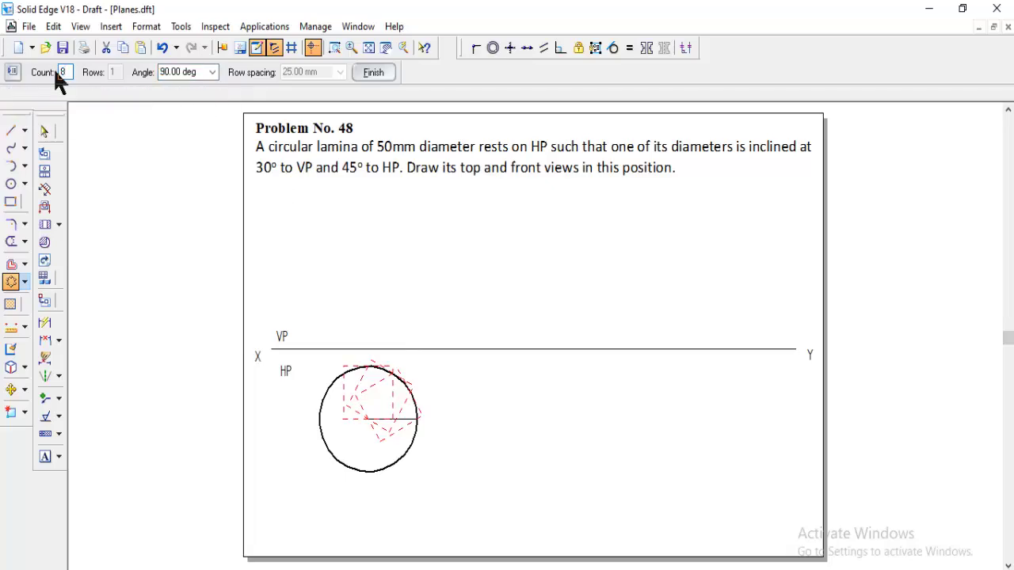
left_click(197, 72)
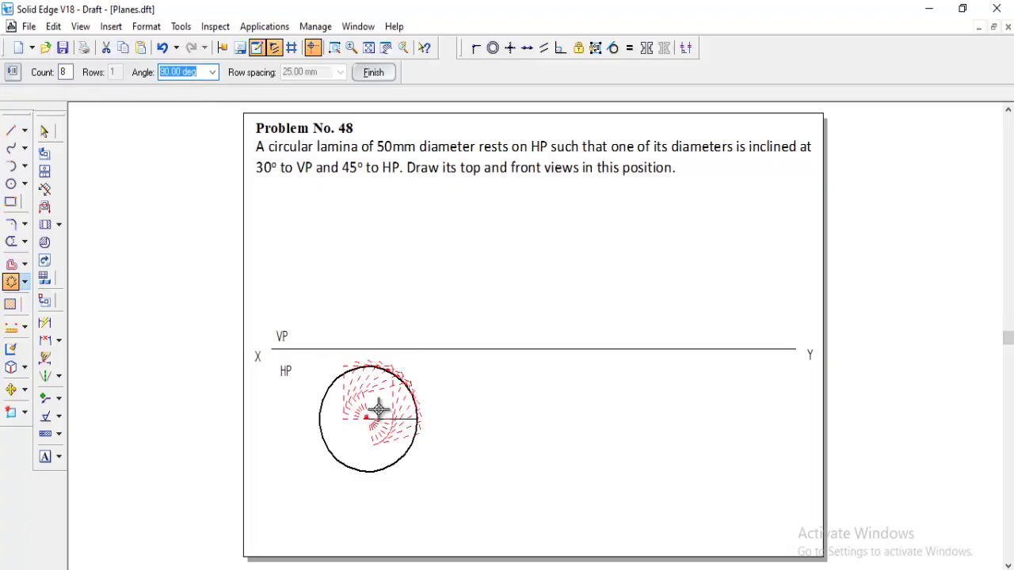
type("360")
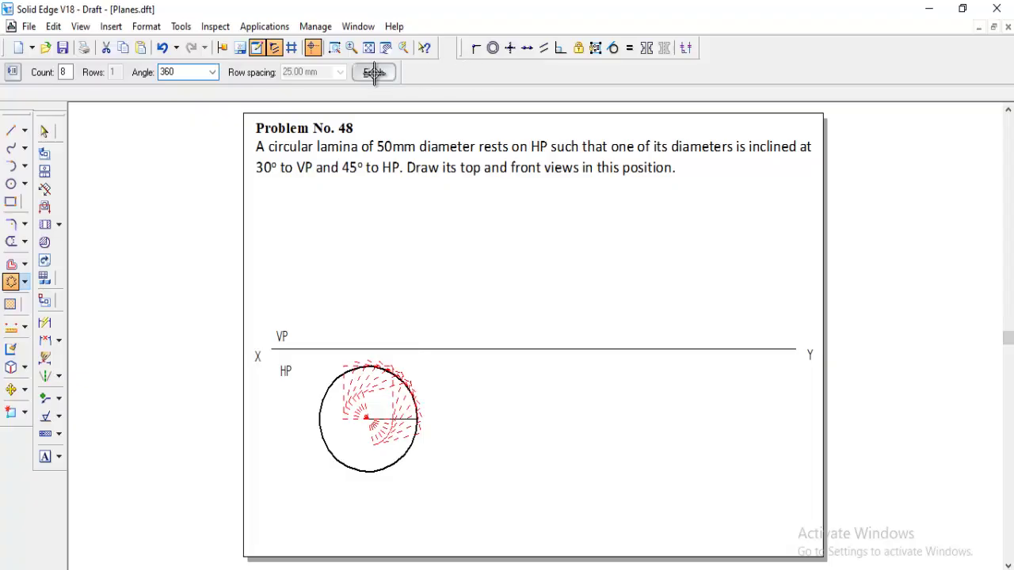
left_click(374, 72)
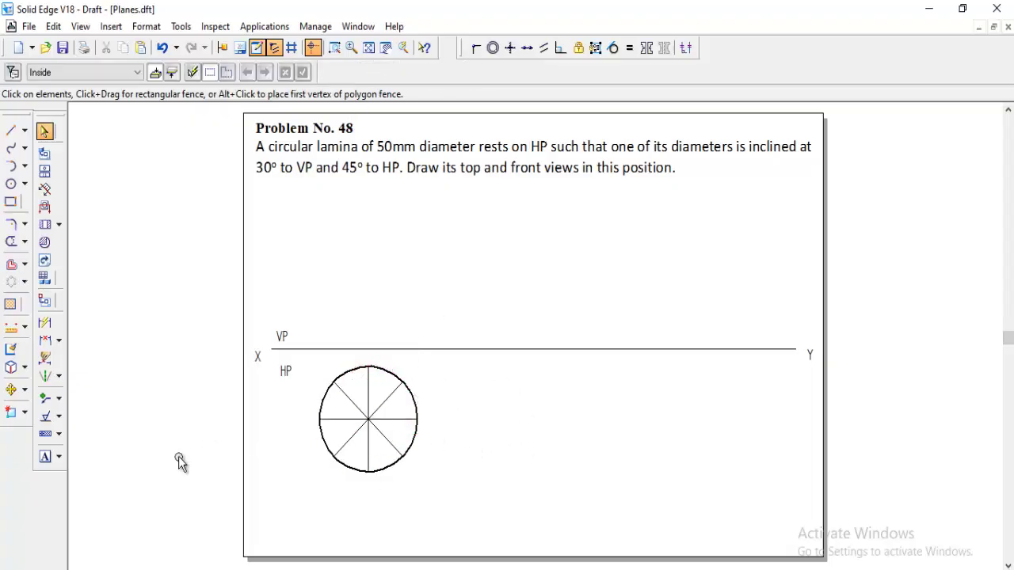
Label the circle's eight division points a to h counter-clockwise, starting with a at the left end of the horizontal diameter
left_click(44, 464)
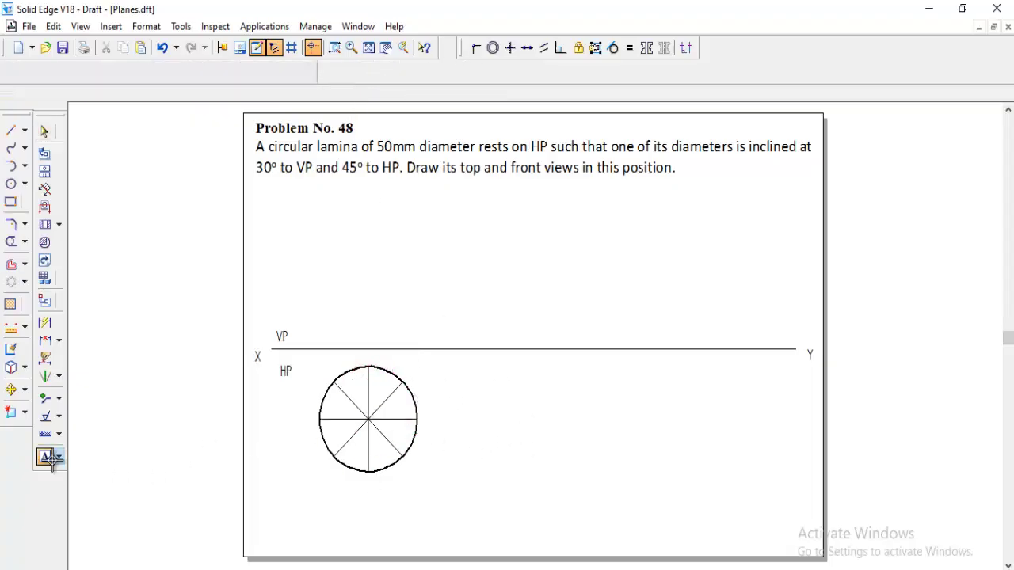
left_click(308, 415)
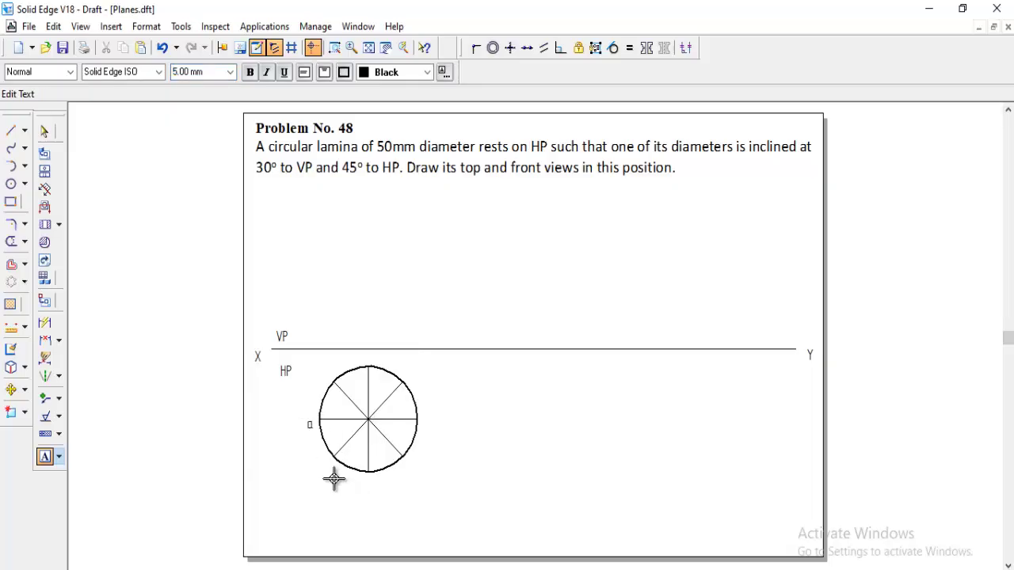
left_click(322, 460)
type("b")
left_click(370, 479)
type("c")
left_click(408, 465)
type("d")
left_click(422, 399)
type("e")
left_click(399, 361)
type("f")
left_click(354, 358)
type("g")
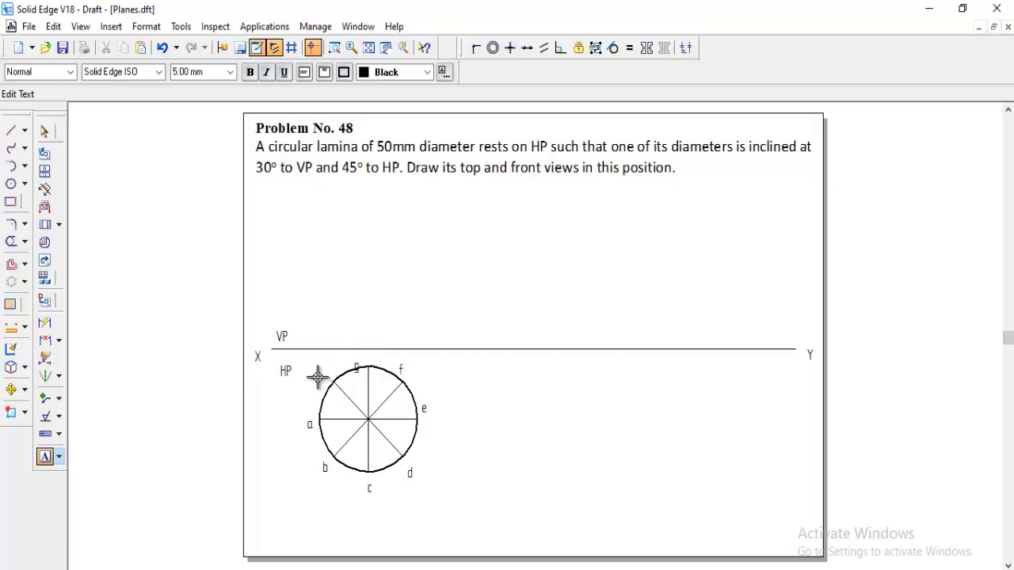
left_click(317, 379)
type("h")
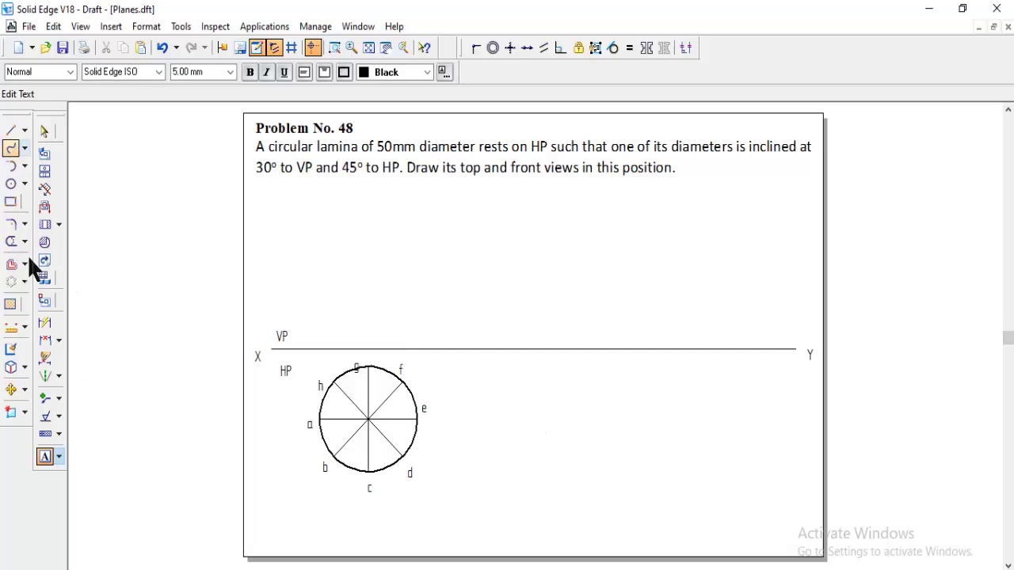
Dimension the circle's diameter horizontally below the circle
left_click(45, 323)
left_click(354, 471)
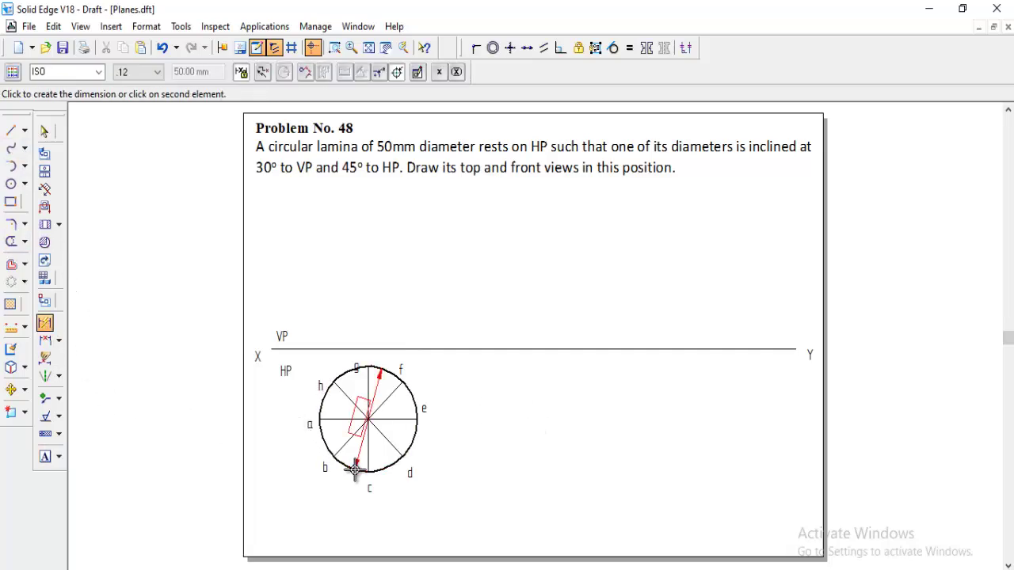
left_click(370, 514)
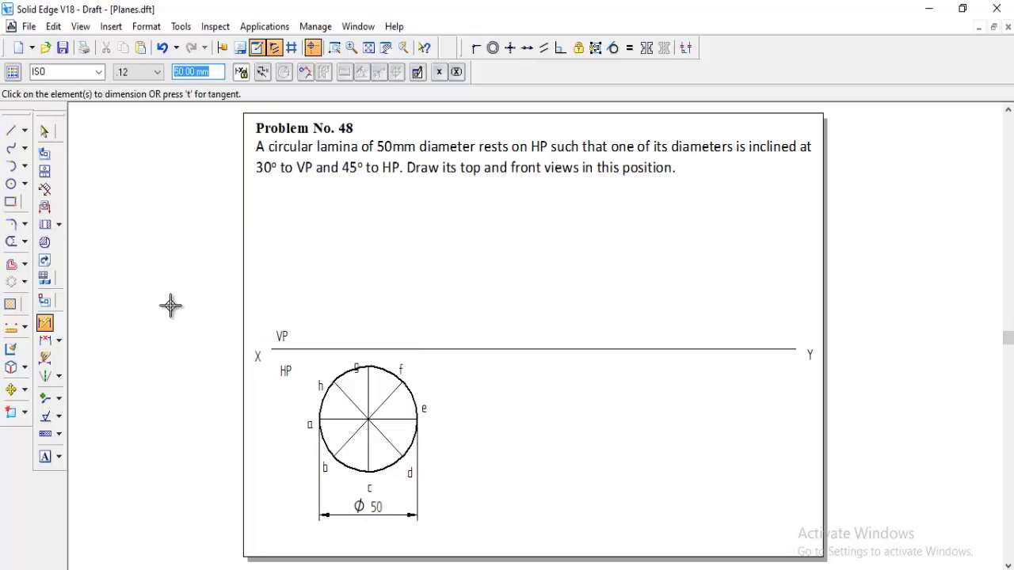
Draw vertical Normal-style projectors from circle points a, b and g up to the XY line
left_click(11, 130)
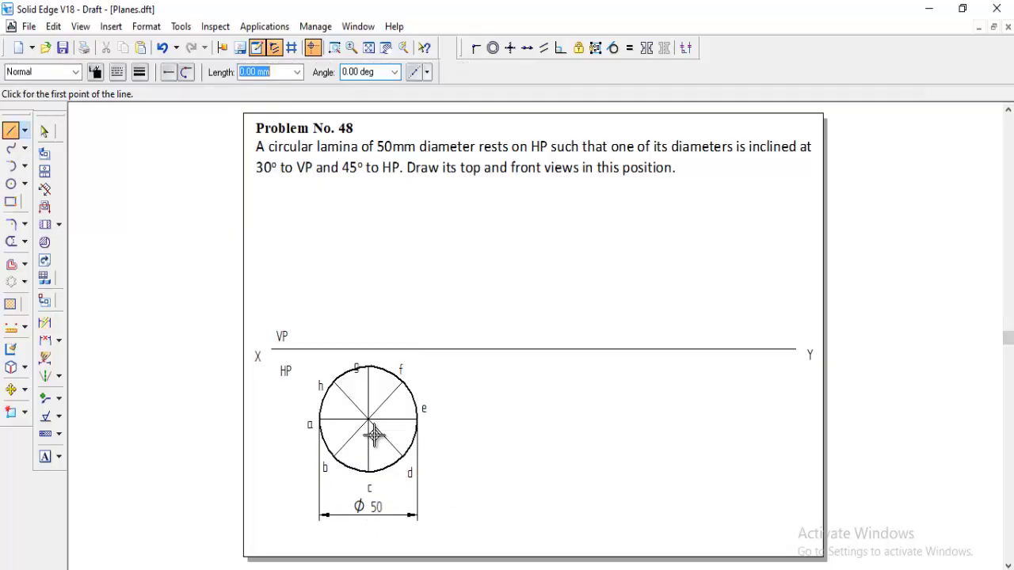
left_click(318, 423)
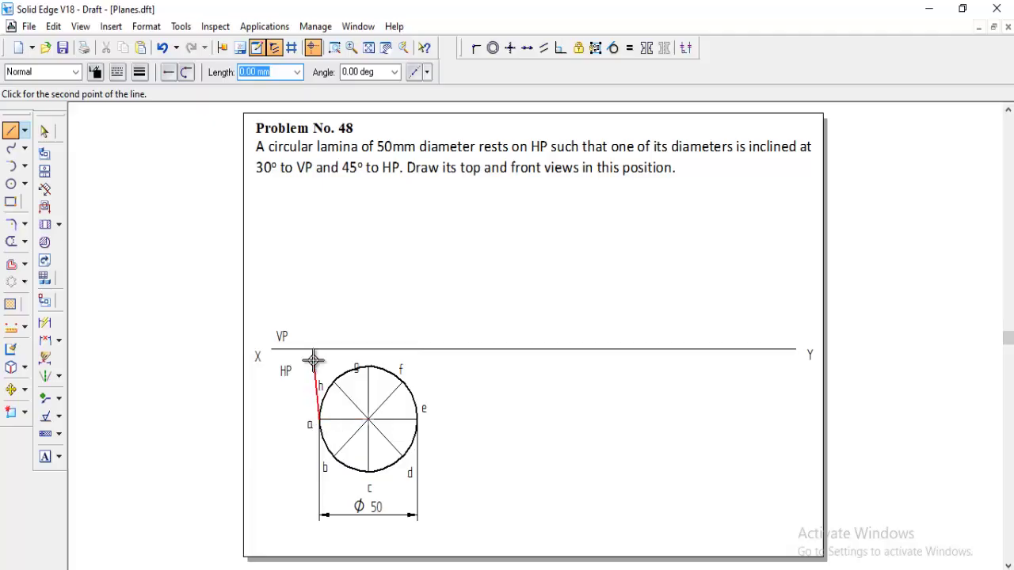
left_click(318, 348)
right_click(337, 306)
left_click(334, 454)
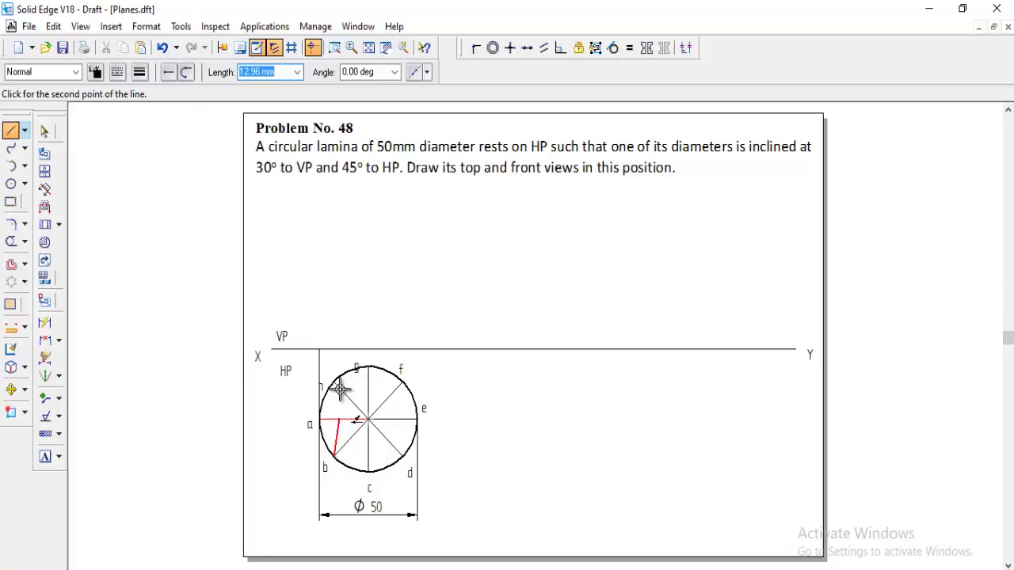
left_click(334, 349)
right_click(370, 295)
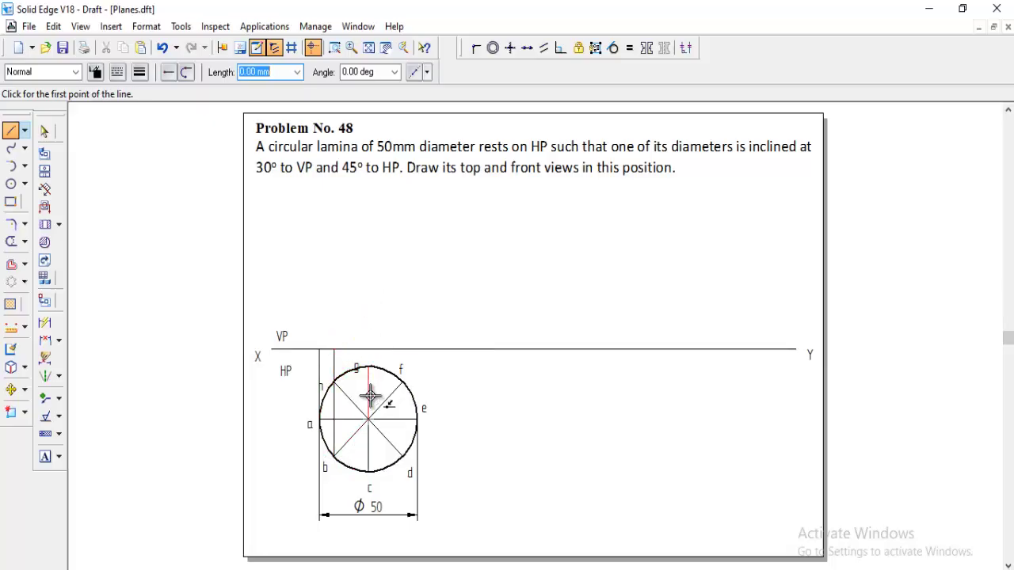
left_click(367, 368)
left_click(367, 349)
right_click(402, 407)
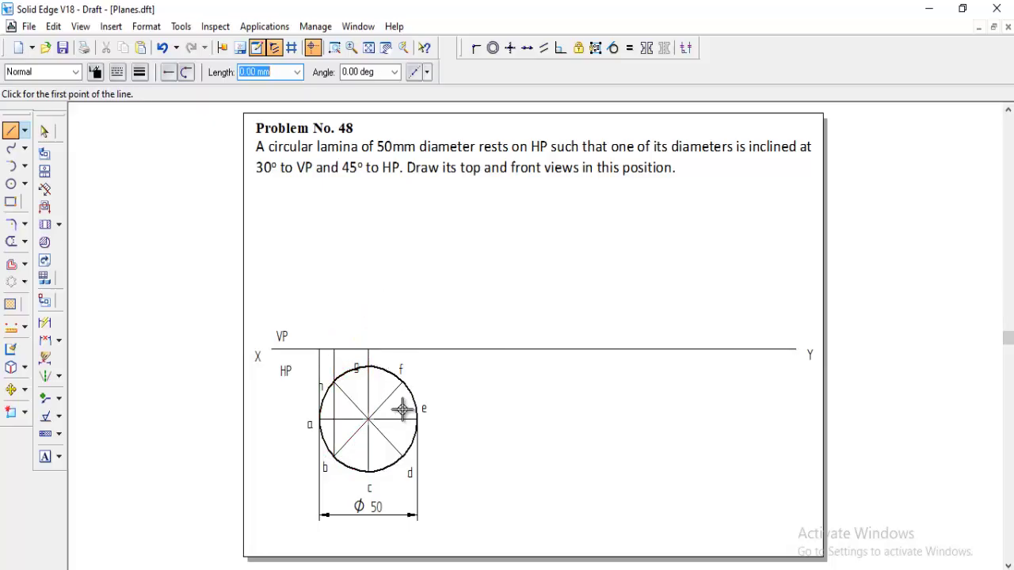
Draw vertical Normal-style projectors from circle points d and e up to the XY line
left_click(402, 457)
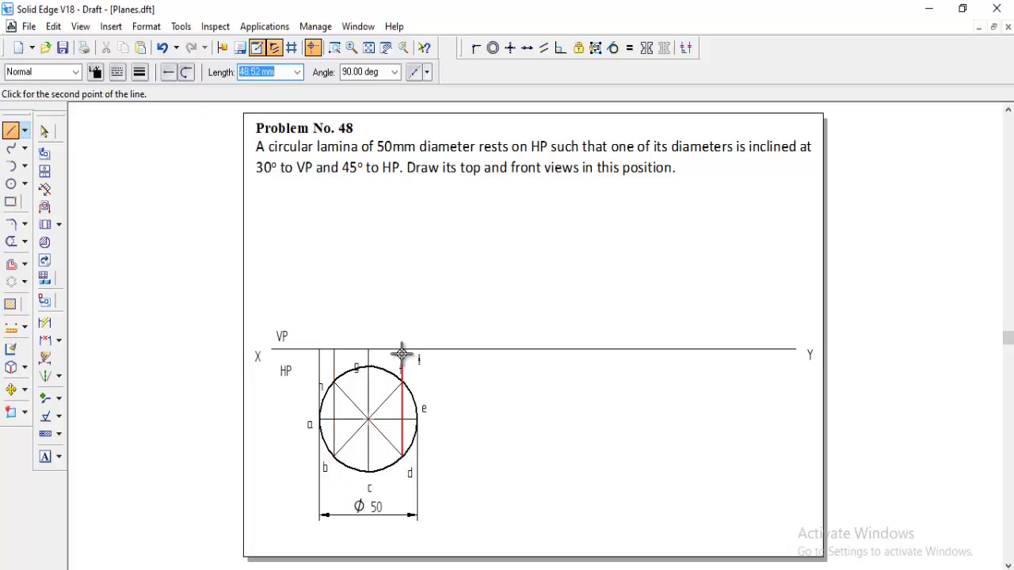
left_click(402, 349)
right_click(417, 357)
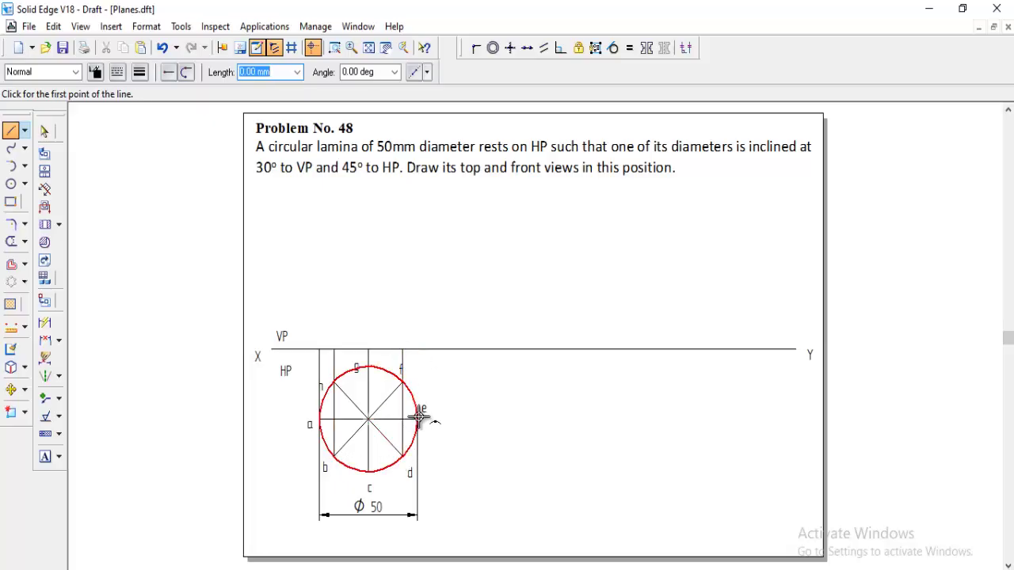
left_click(418, 419)
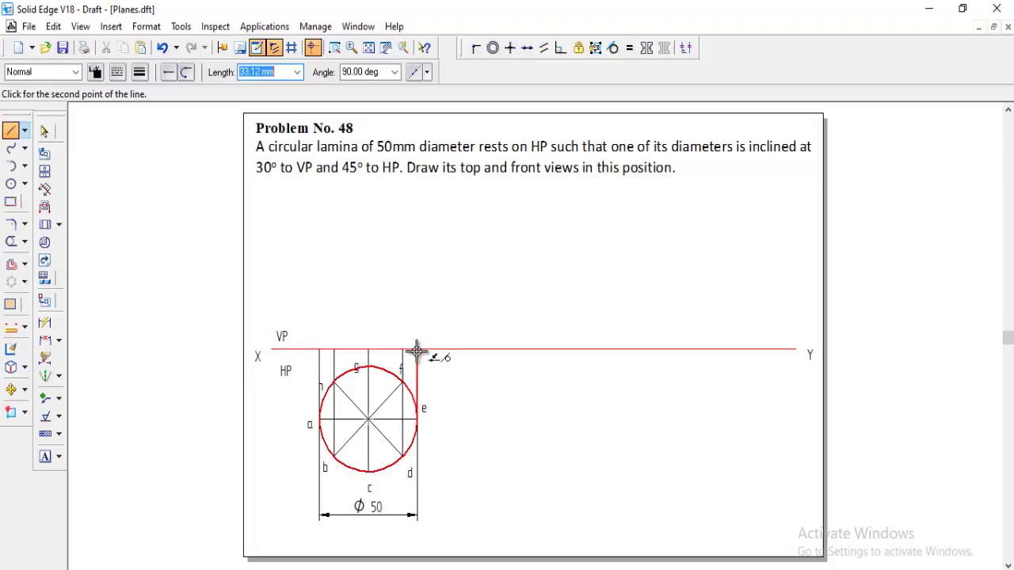
left_click(417, 349)
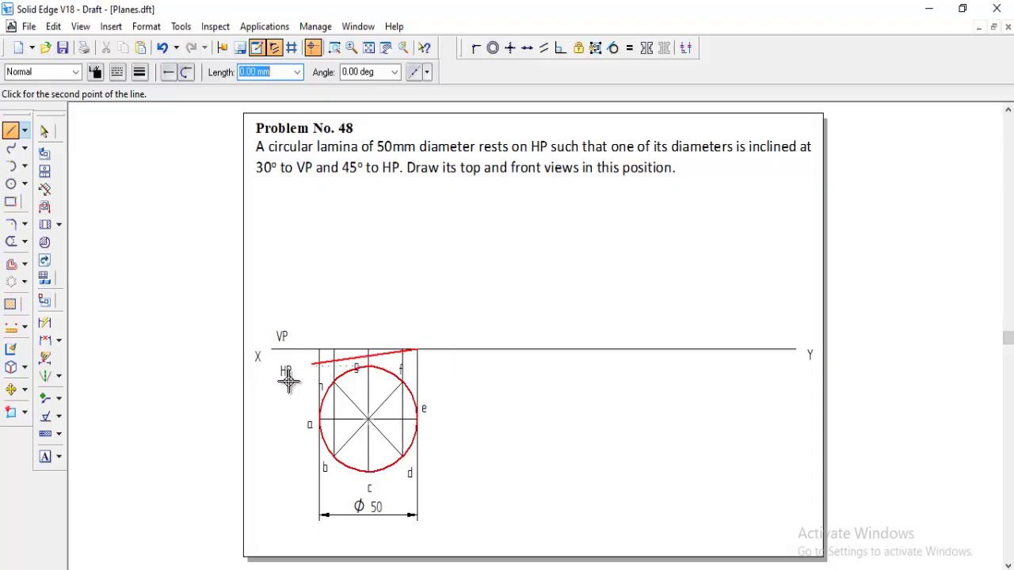
Draw the lamina's edge-view line in Visible style along XY, from the projector of e to the projector of a
left_click(75, 71)
left_click(19, 192)
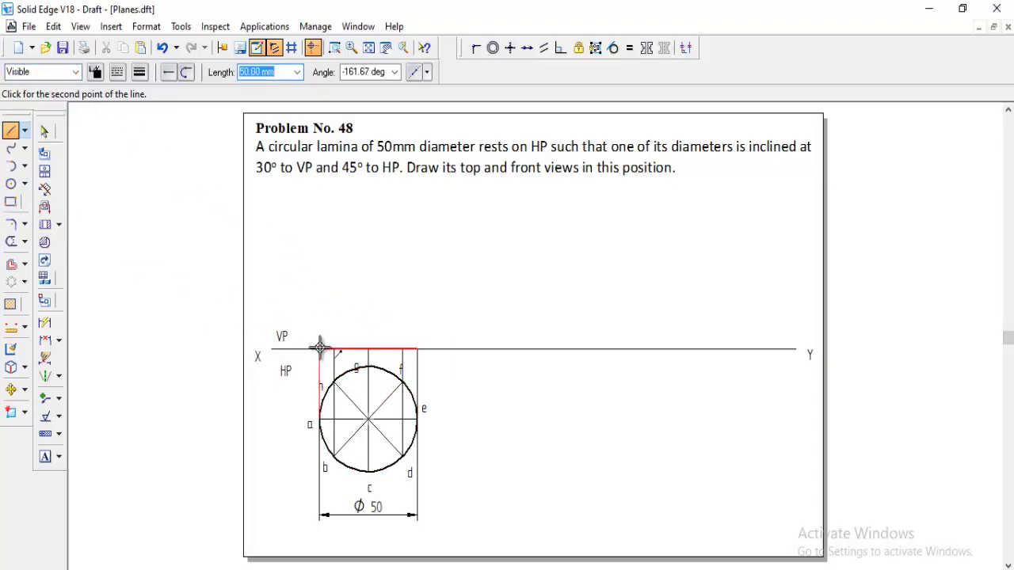
left_click(319, 348)
right_click(378, 276)
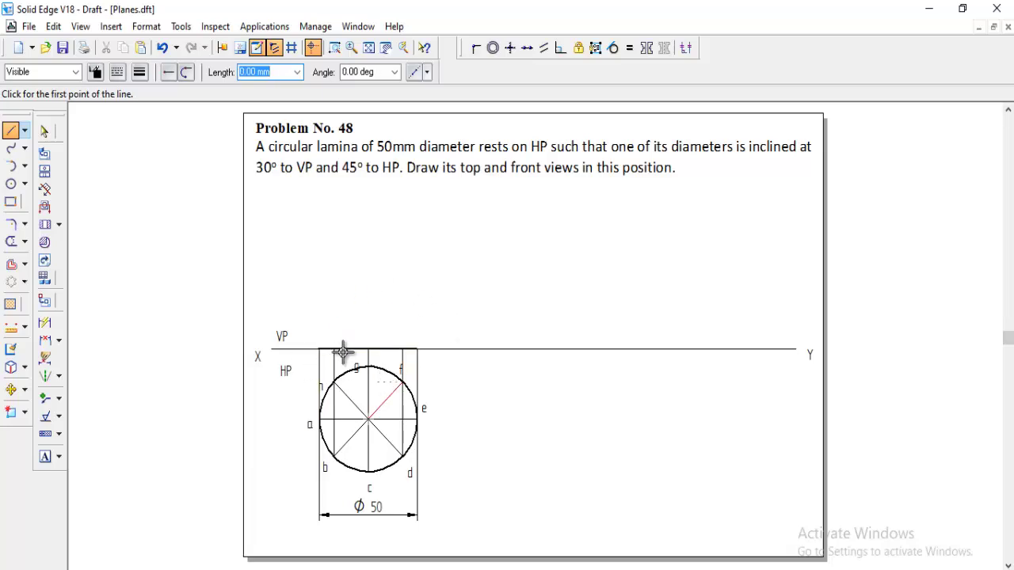
Label the front-view points above XY, in order from the projector of a, as a', b'(h'), c'(g'), d'(f') and e'
left_click(338, 49)
left_click(249, 214)
left_click(678, 555)
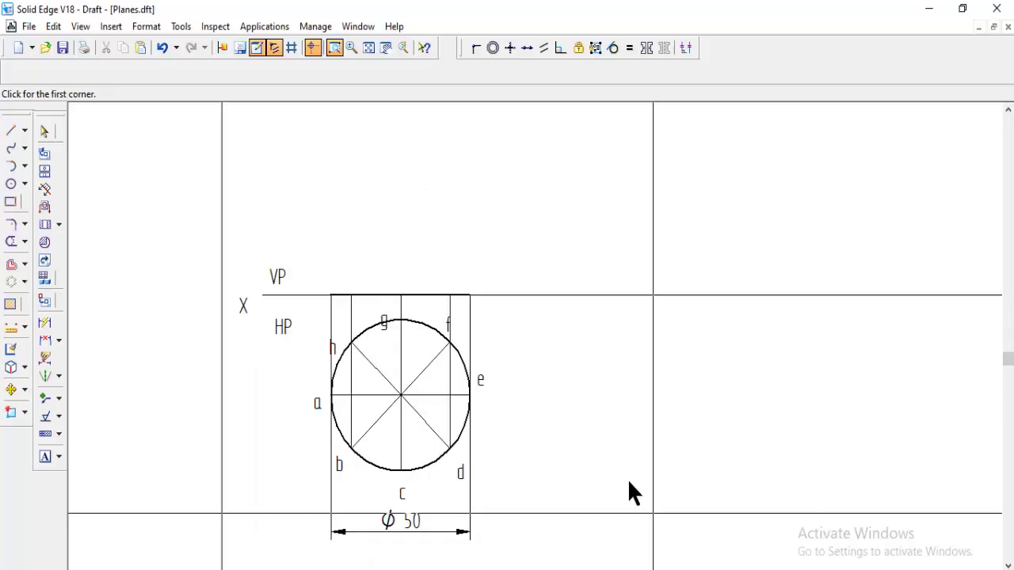
left_click(44, 457)
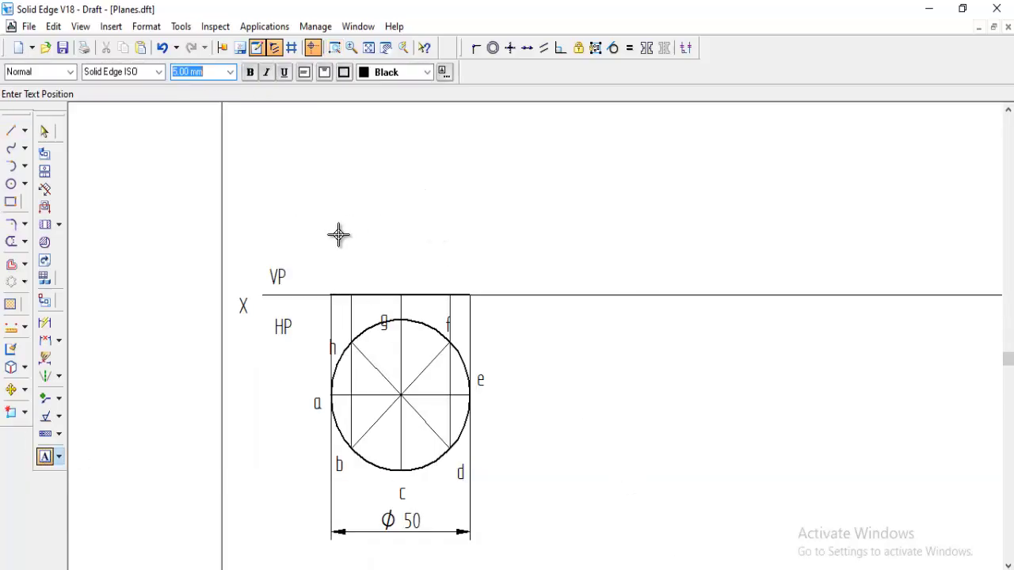
left_click(319, 276)
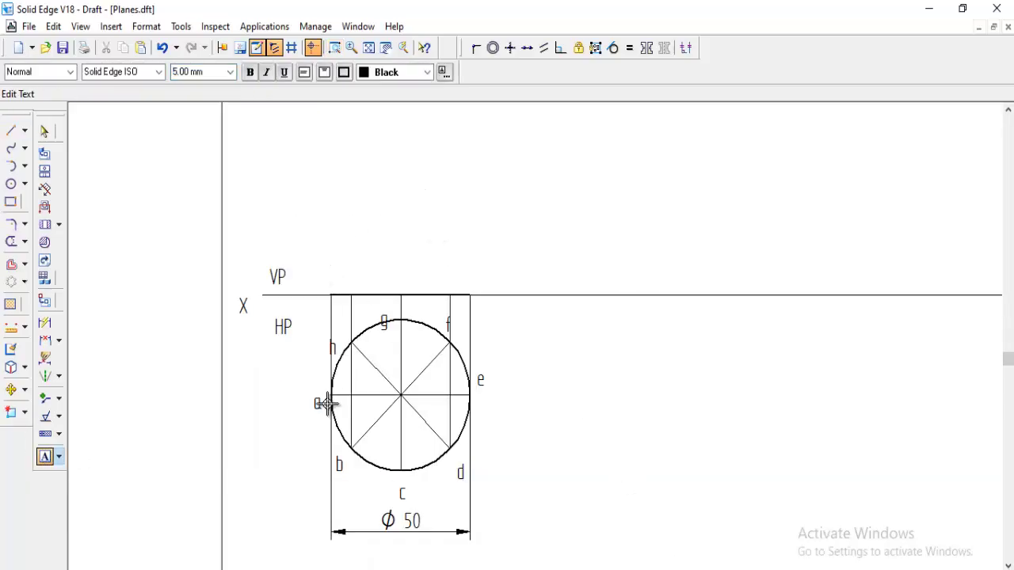
type("a")
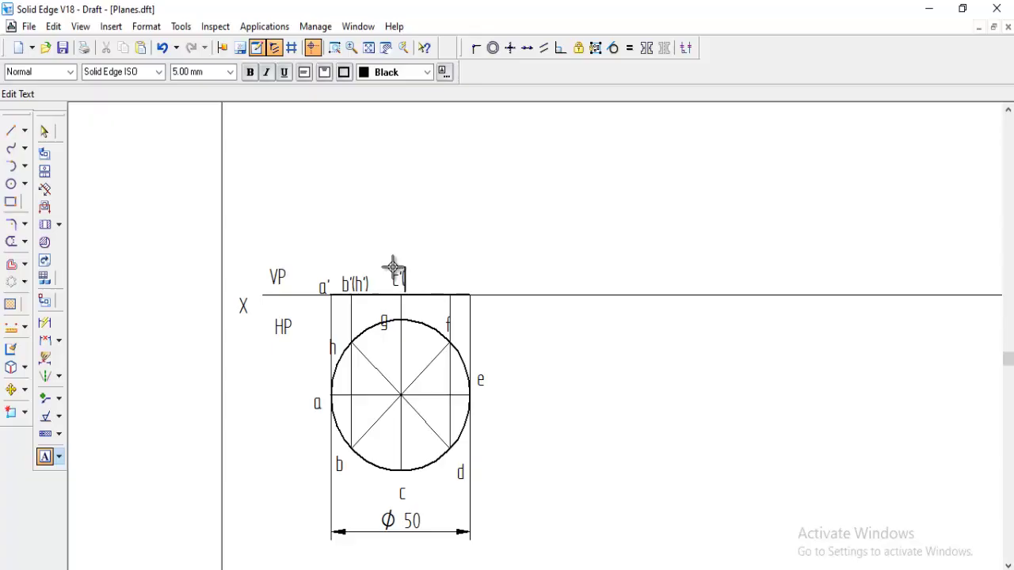
type(")")
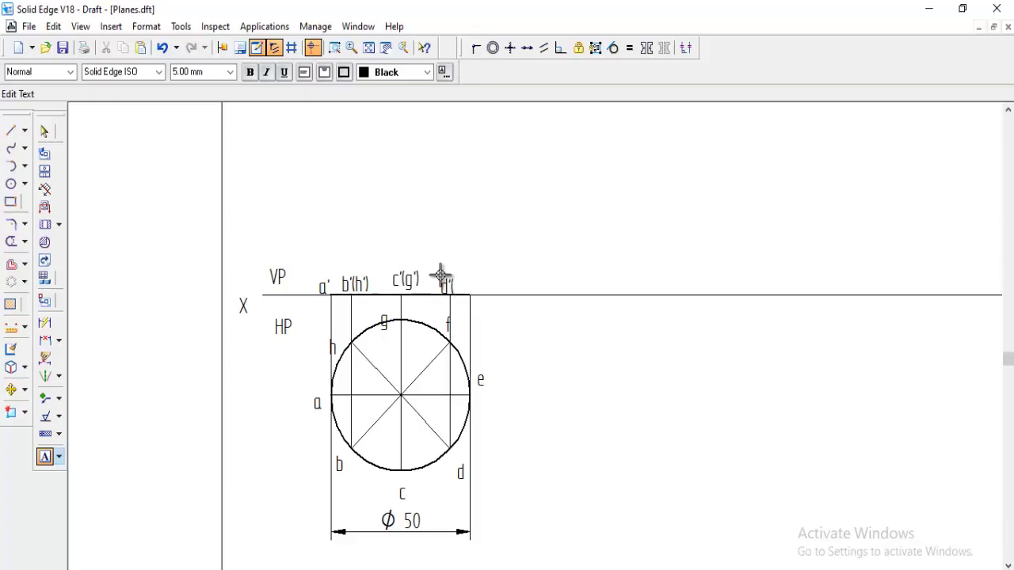
type("')")
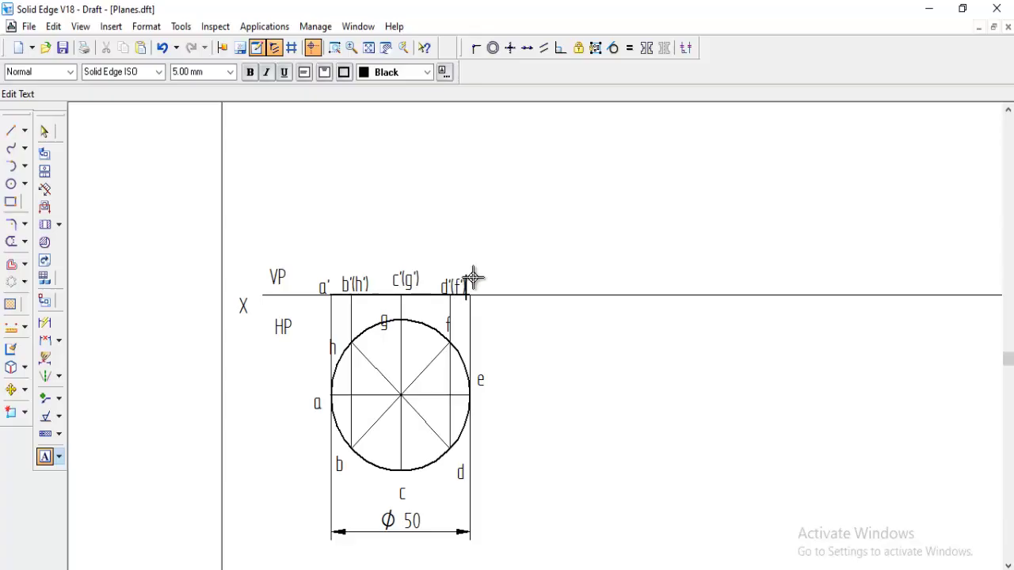
left_click(477, 275)
left_click(477, 277)
type("e'")
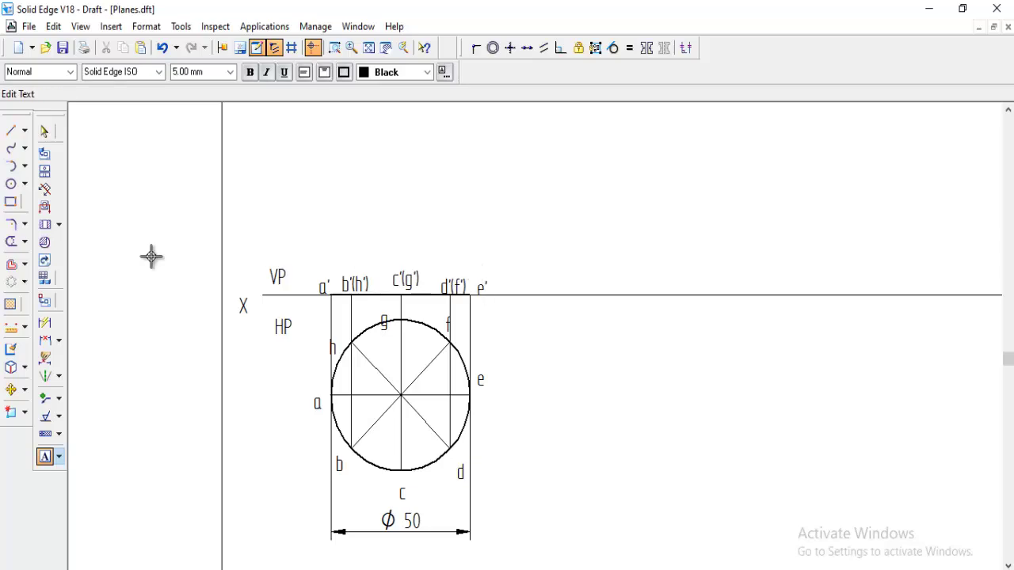
Move the labels a', b'(h'), c'(g'), d'(f') and e' so each sits just above XY, clear of the line and near its projector
left_click(12, 391)
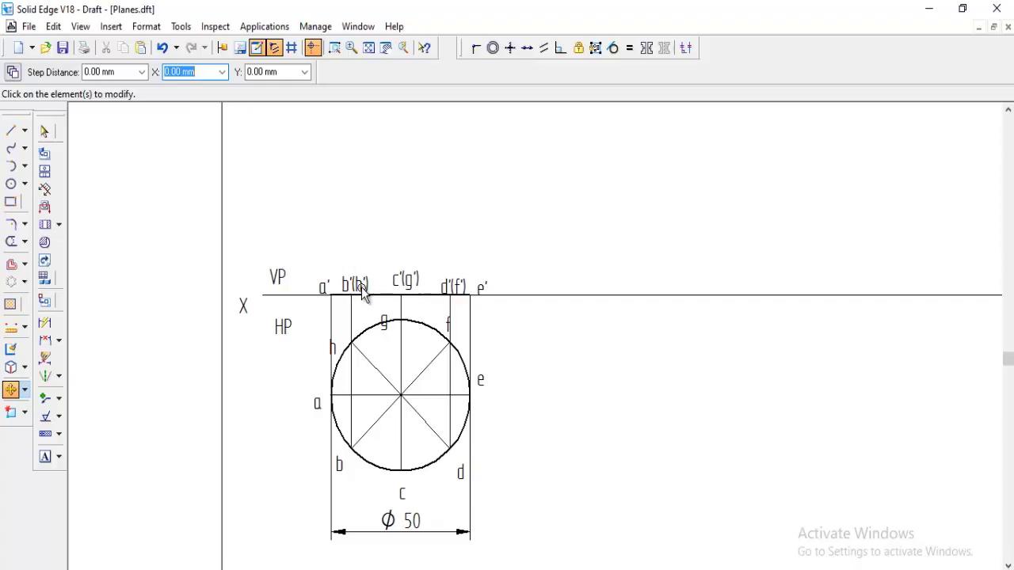
left_click(324, 286)
left_click(324, 280)
left_click(355, 283)
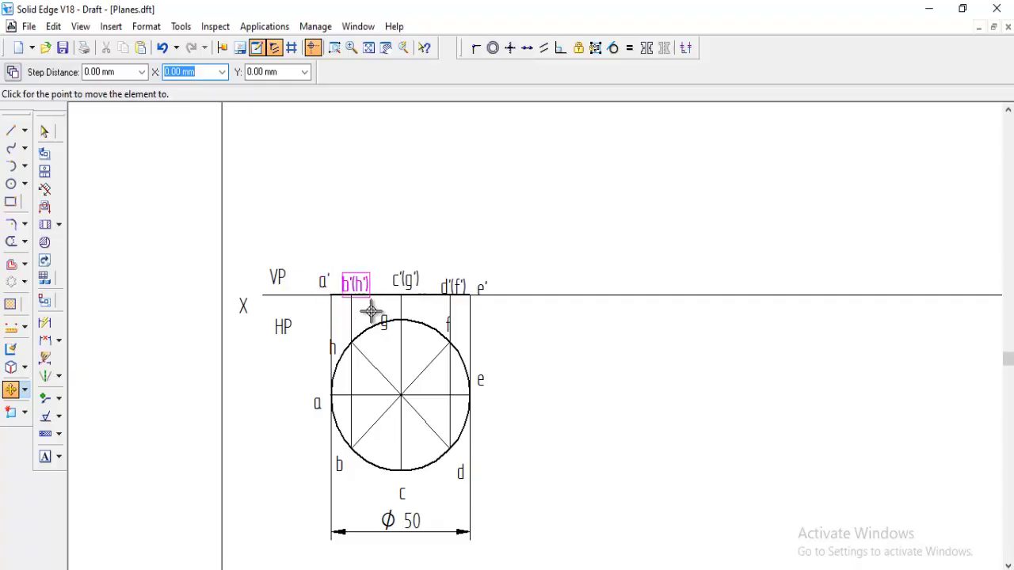
left_click(367, 310)
left_click(405, 279)
left_click(412, 309)
left_click(453, 287)
left_click(449, 314)
left_click(482, 294)
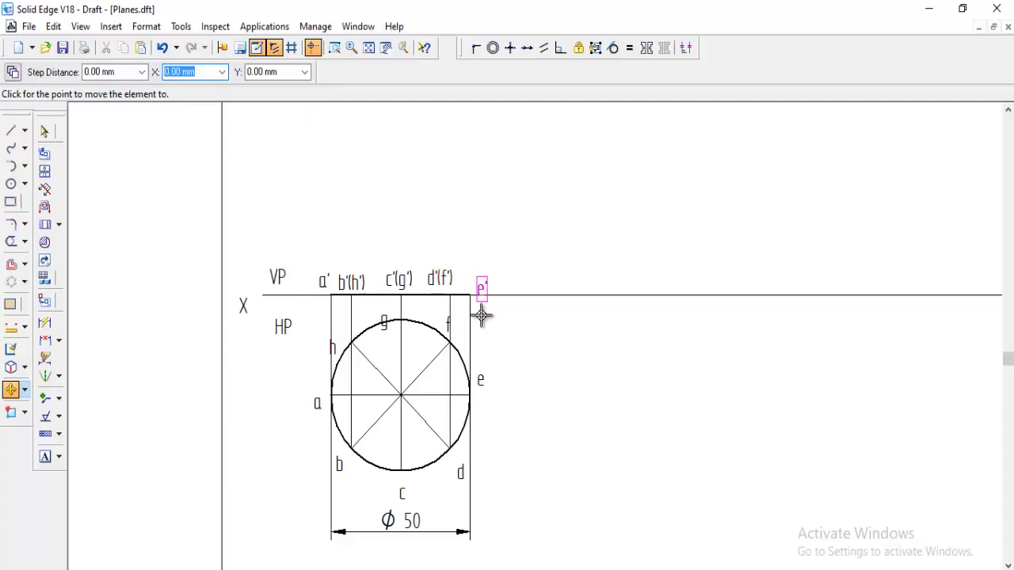
left_click(477, 314)
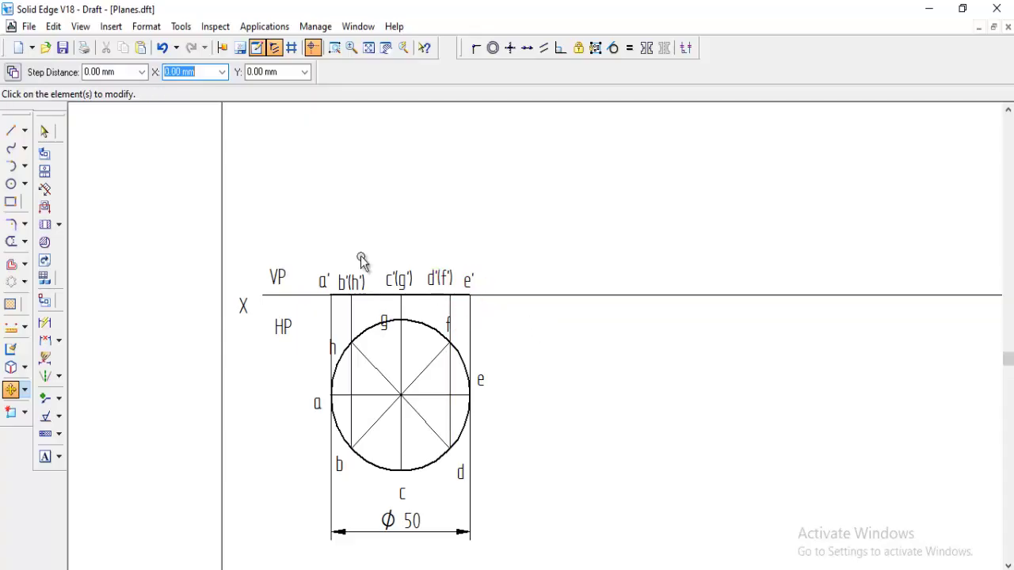
left_click(11, 131)
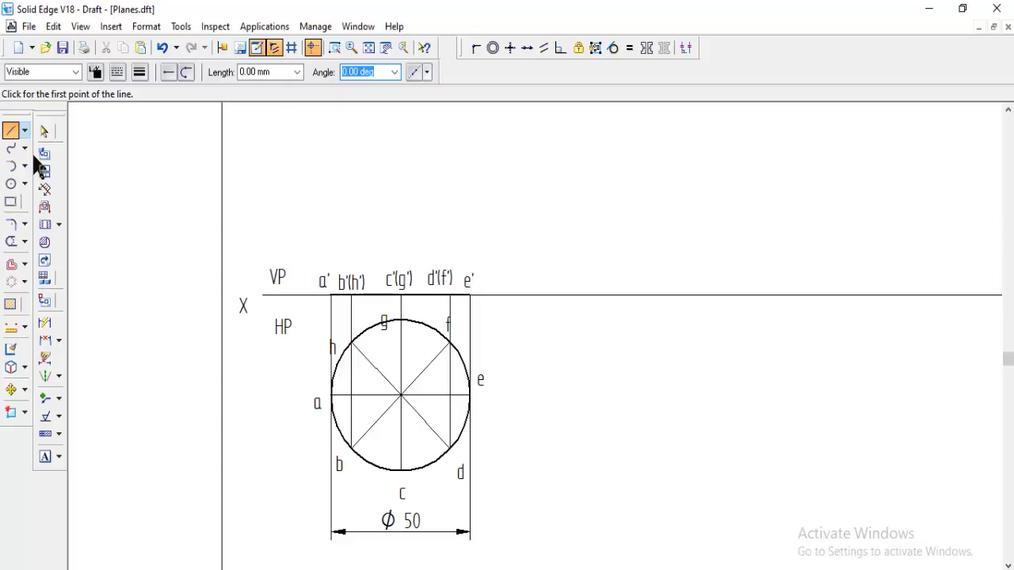
scroll(464, 288, "up", 5)
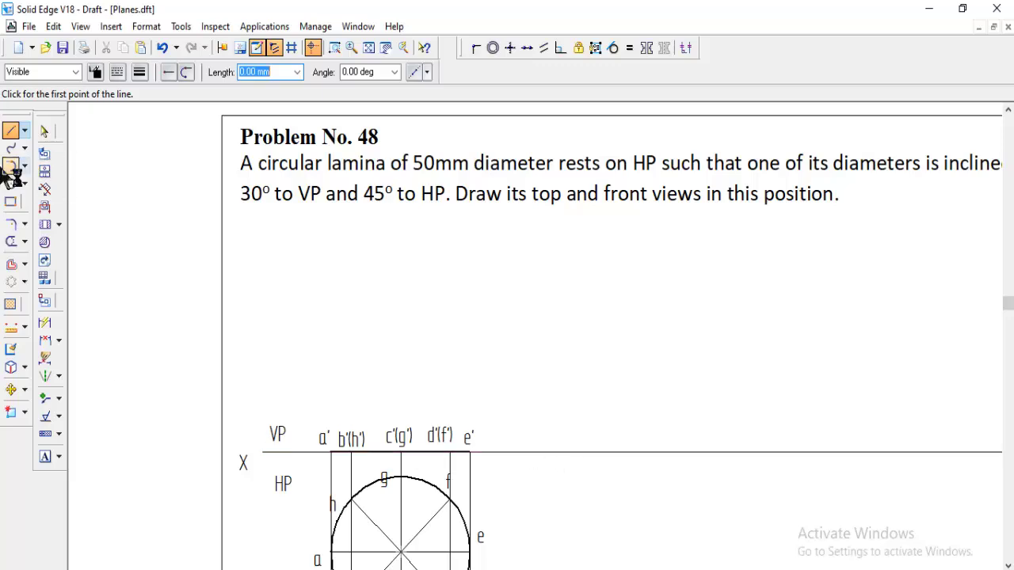
scroll(711, 460, "down", 3)
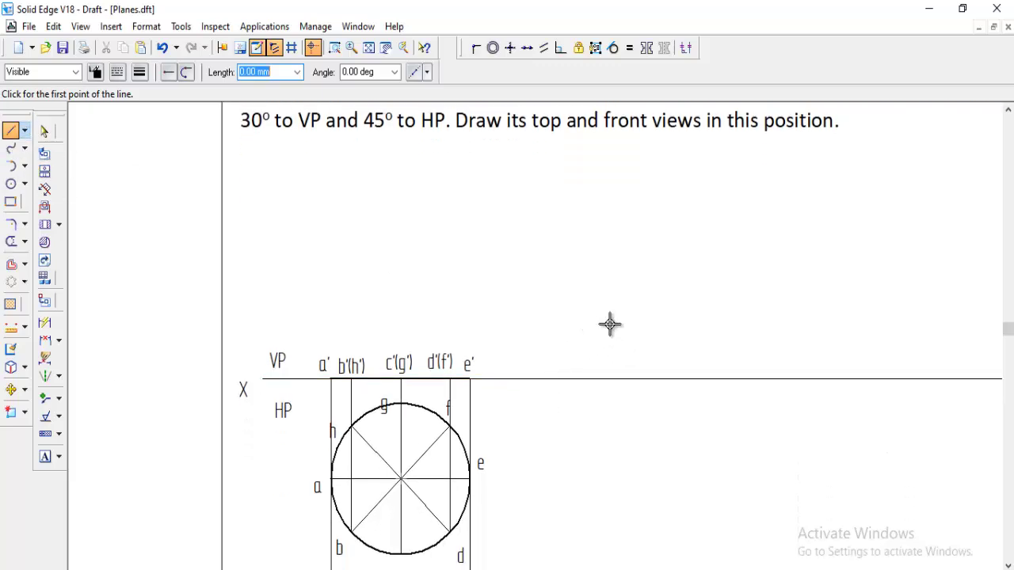
scroll(616, 328, "down", 2)
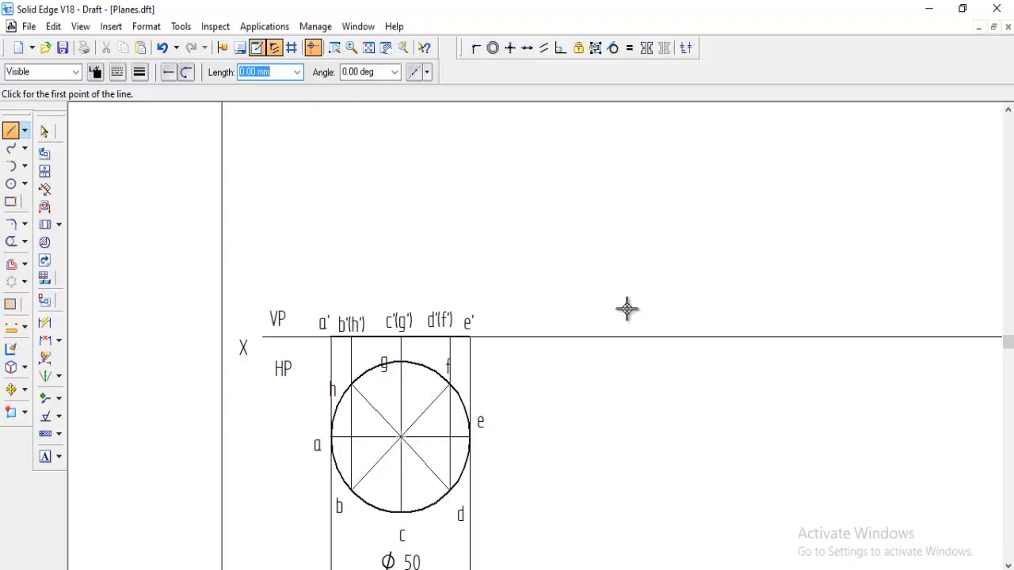
scroll(611, 309, "down", 1)
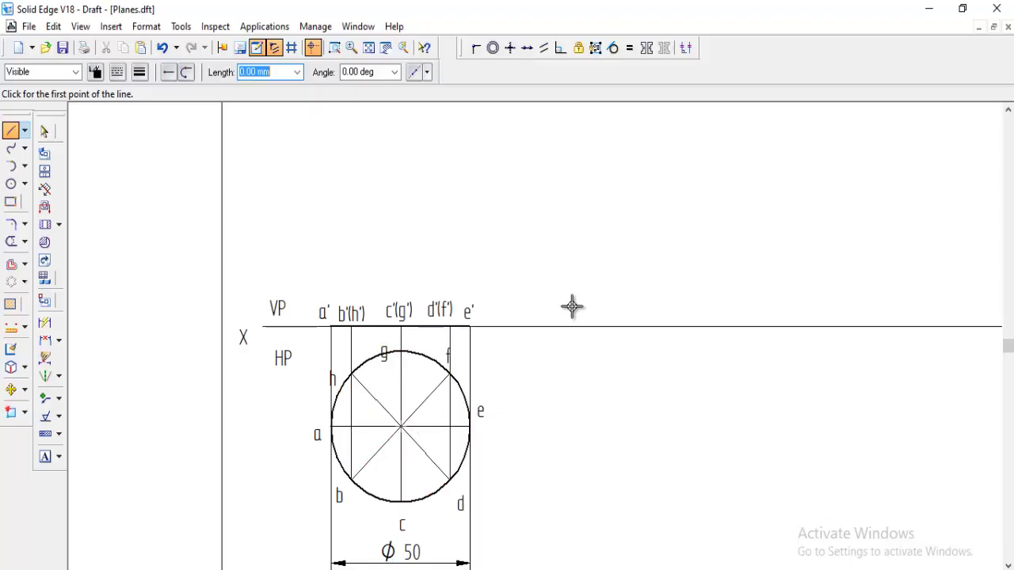
Dimension the horizontal distance between the projectors of a and b, placing the dimension above the front-view labels
left_click(44, 324)
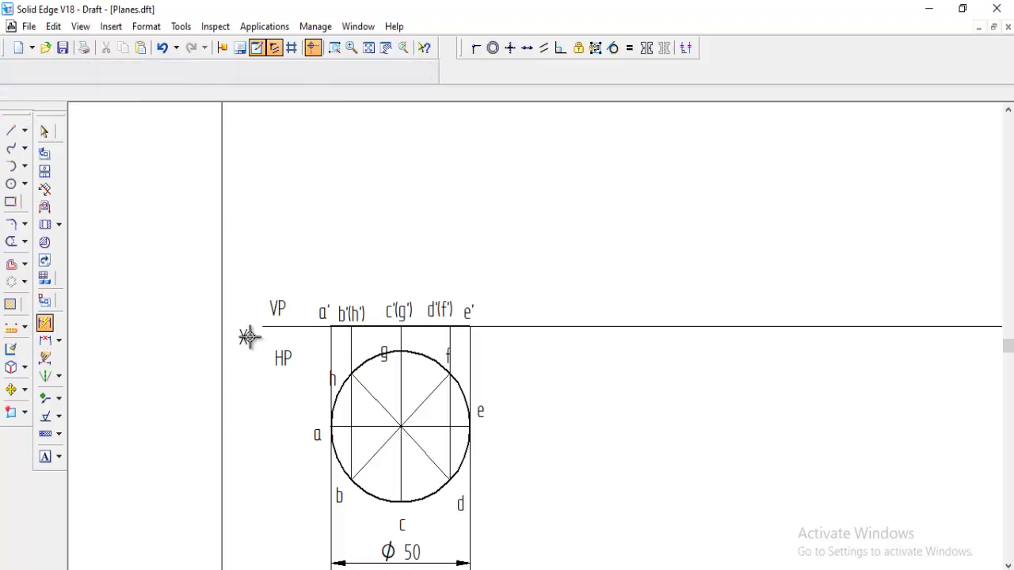
left_click(340, 346)
left_click(332, 343)
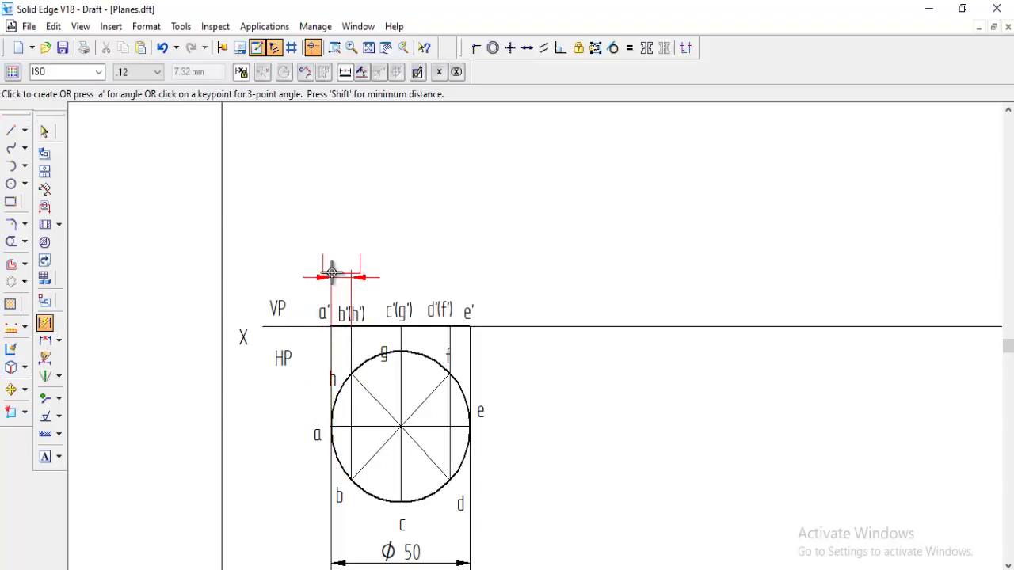
left_click(336, 257)
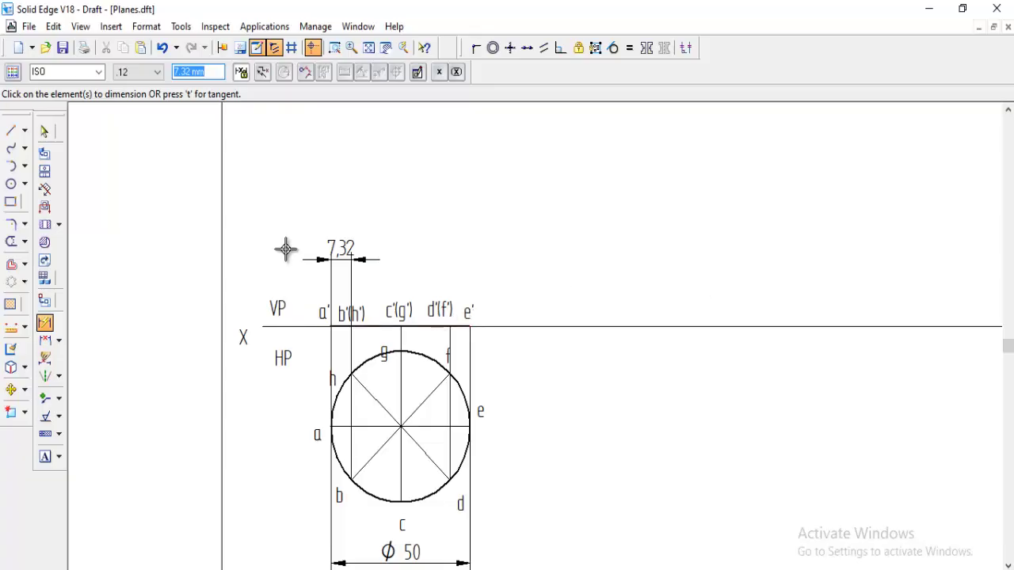
left_click(11, 131)
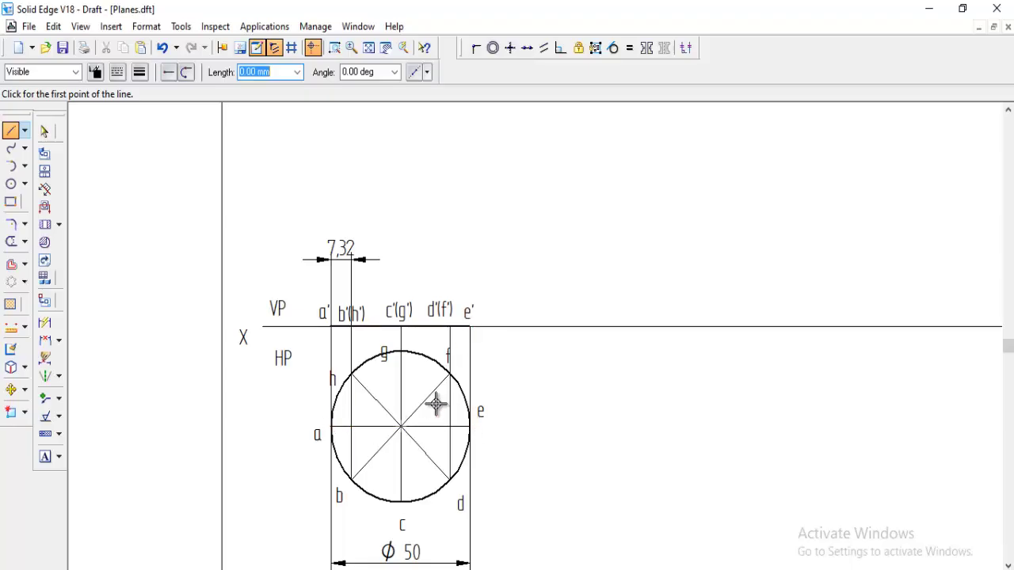
scroll(538, 314, "up", 3)
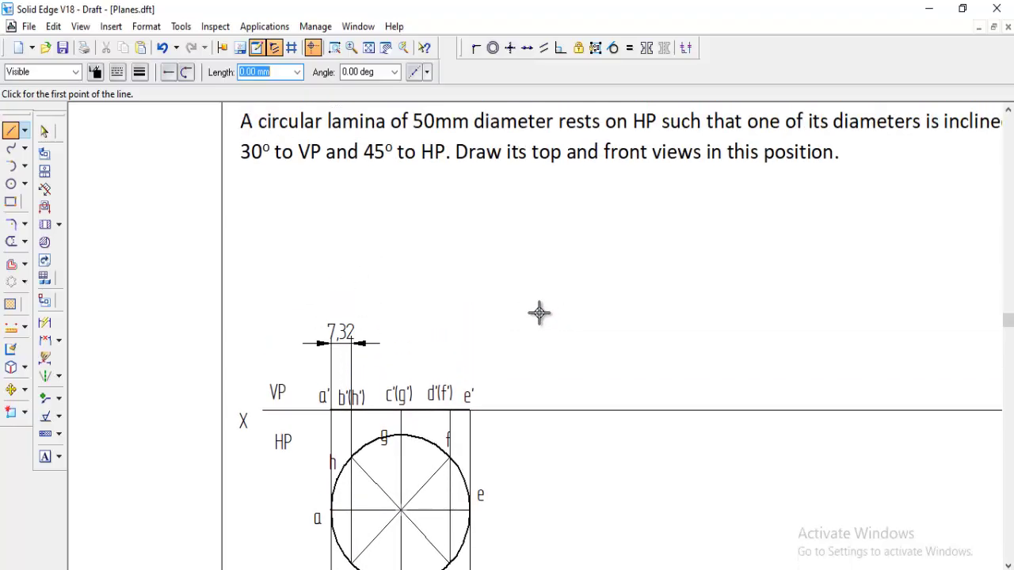
scroll(617, 421, "down", 2)
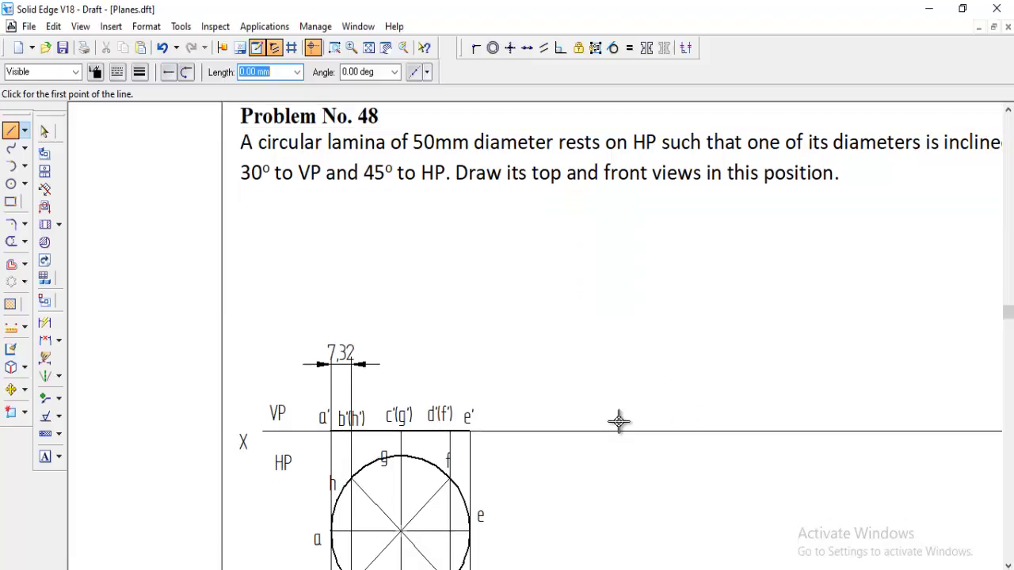
left_click(524, 394)
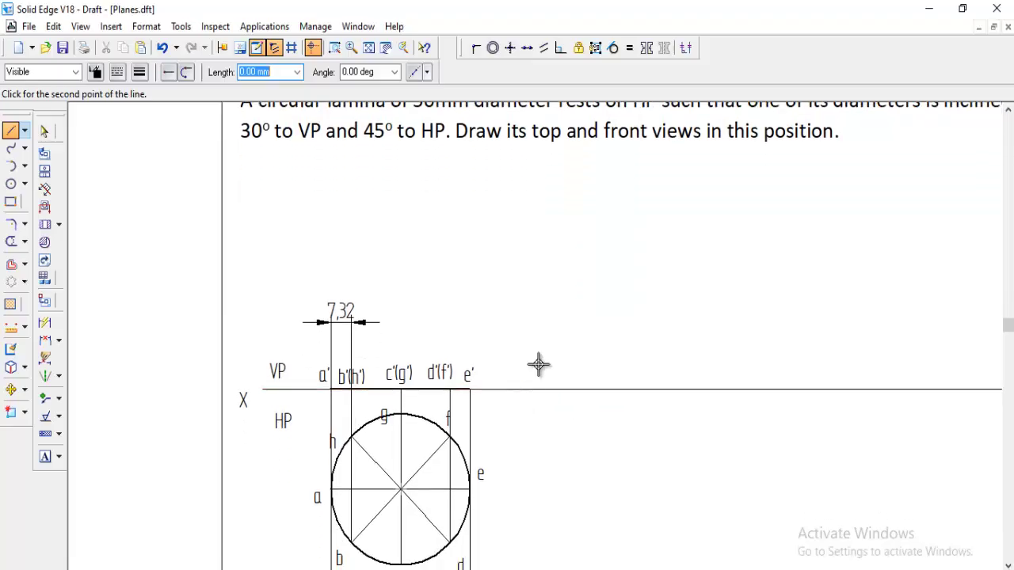
key("Escape")
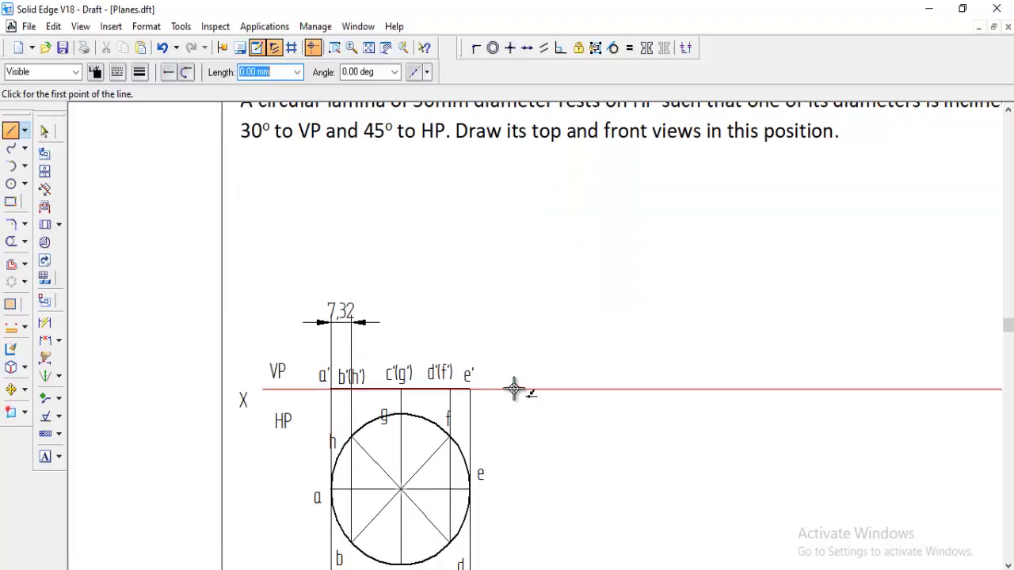
Draw a 50 mm line at 45° in Visible style, starting on XY just beyond e' and rising away from it
left_click(515, 388)
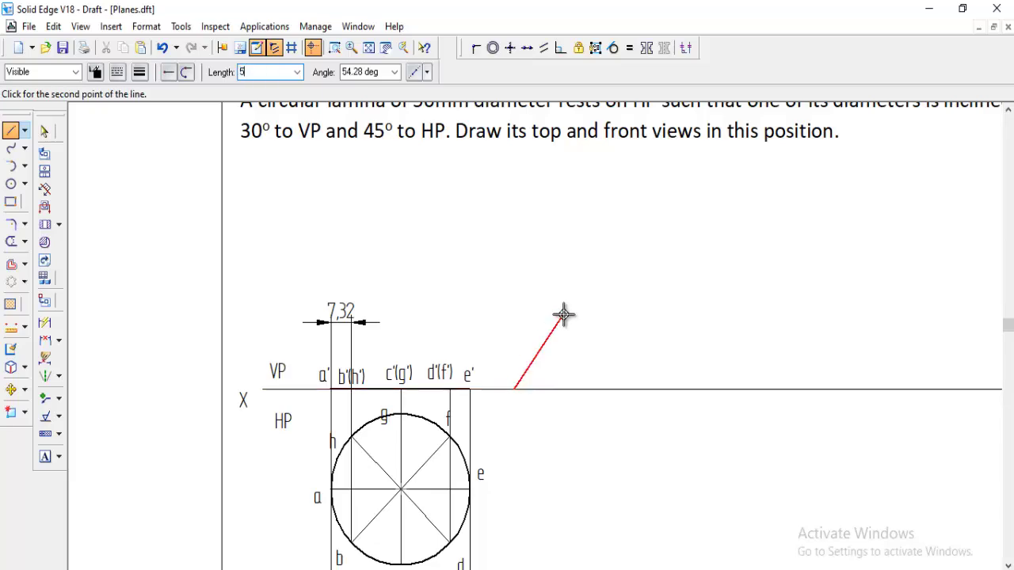
key("Tab")
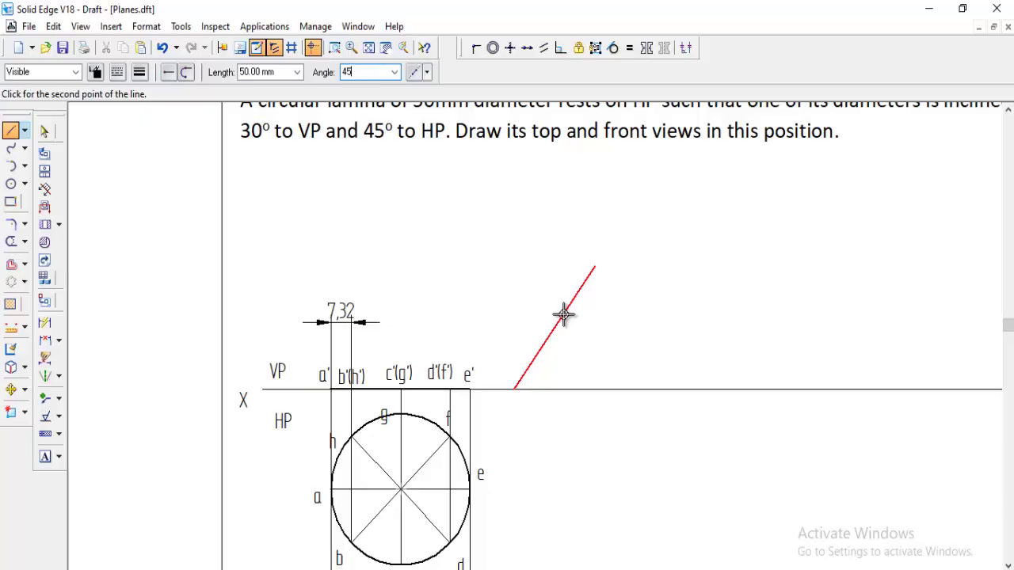
key("Return")
right_click(742, 314)
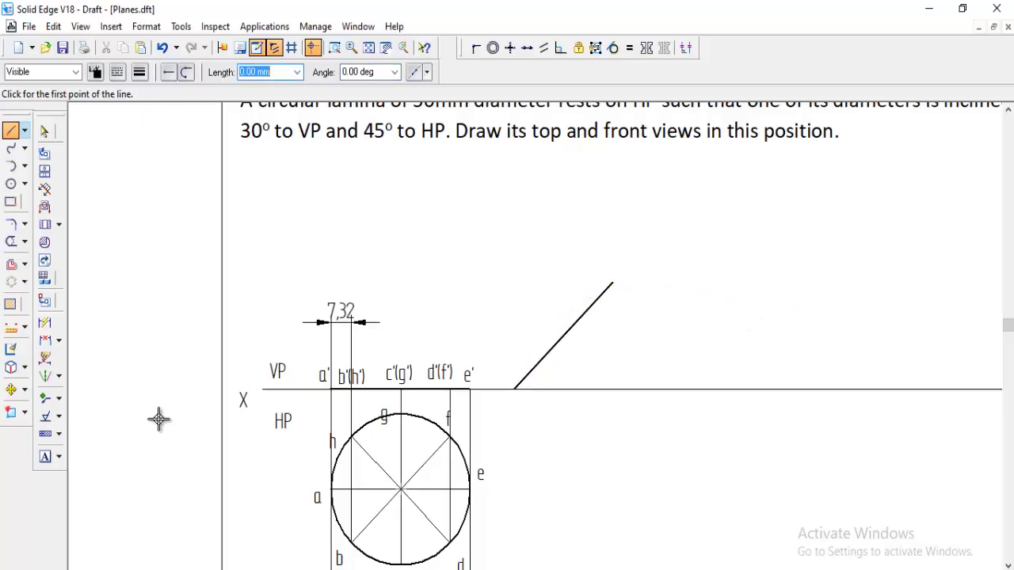
Dimension the angle between the inclined line and XY, placing the dimension near the line's lower end
left_click(59, 341)
left_click(92, 361)
left_click(529, 370)
left_click(552, 389)
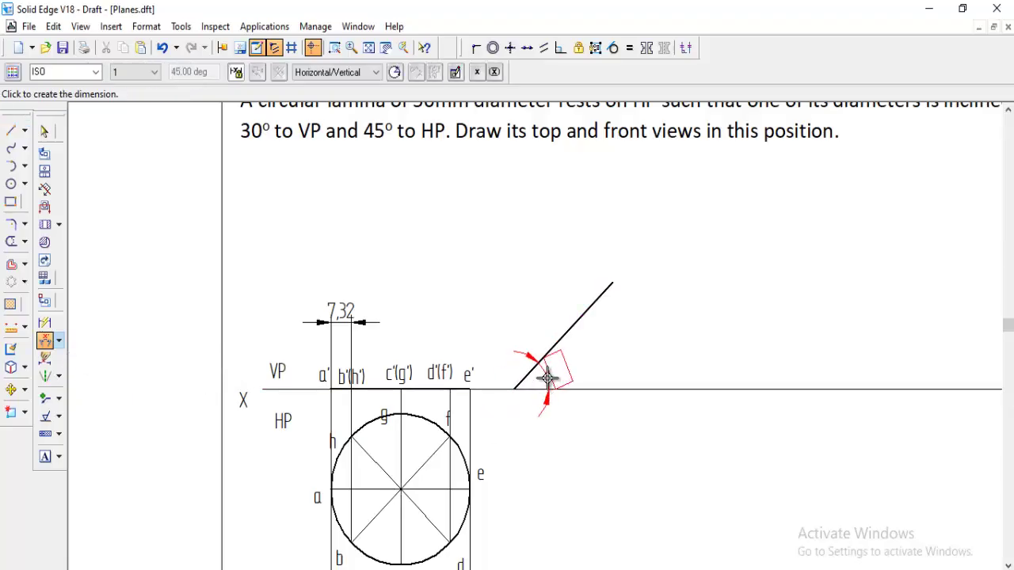
left_click(545, 377)
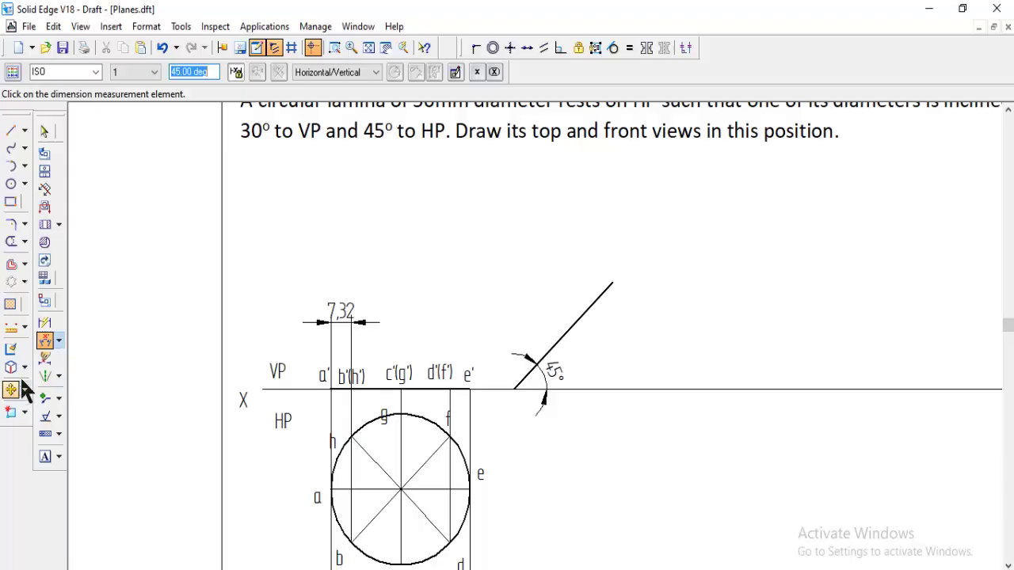
Draw a short arc of 7.32 mm radius centred on the inclined line's lower end, starting on the line, to mark b'(h')
left_click(25, 166)
left_click(107, 205)
left_click(110, 207)
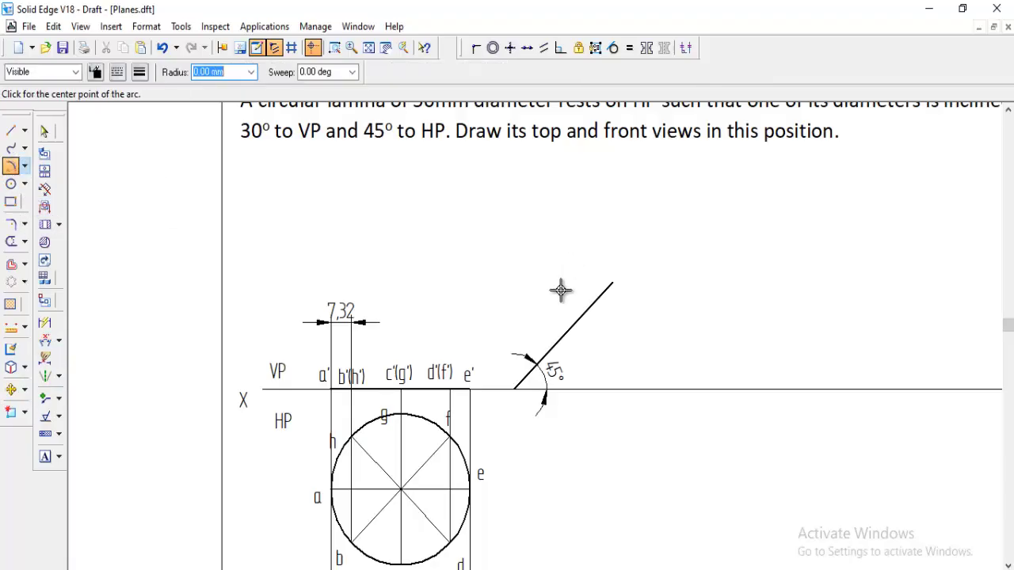
left_click(513, 389)
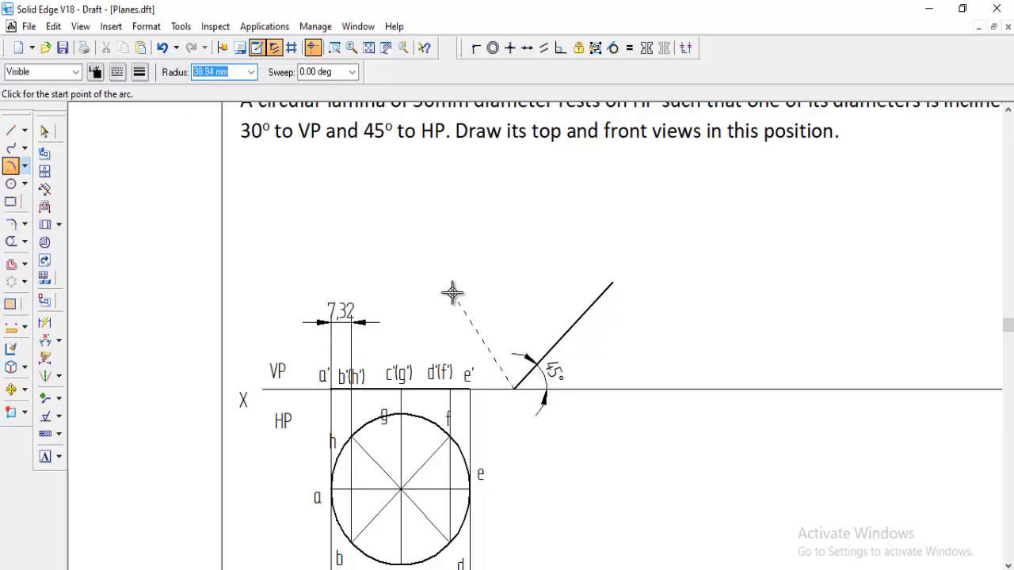
type("7.32")
key("Tab")
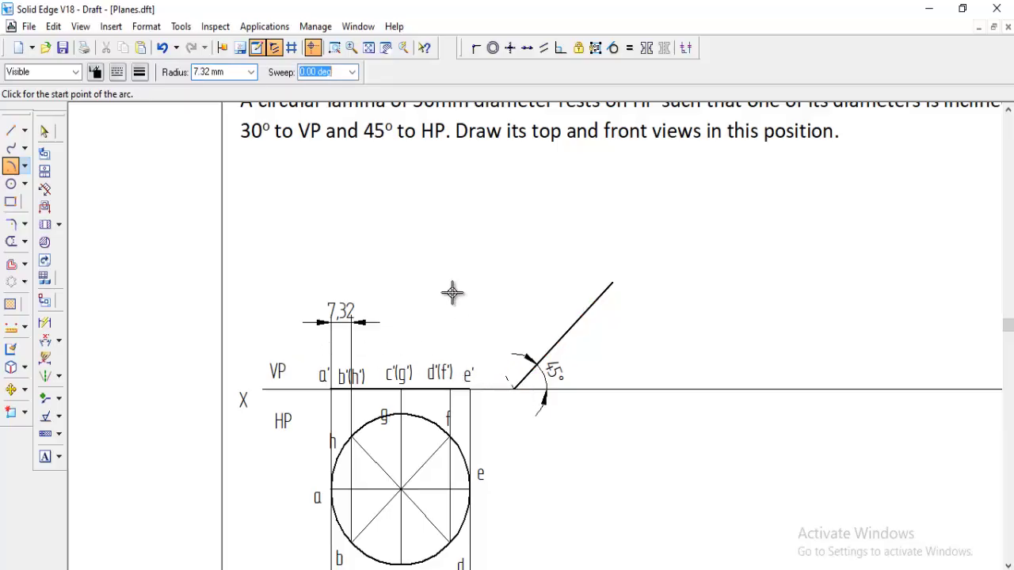
left_click(524, 374)
left_click(516, 366)
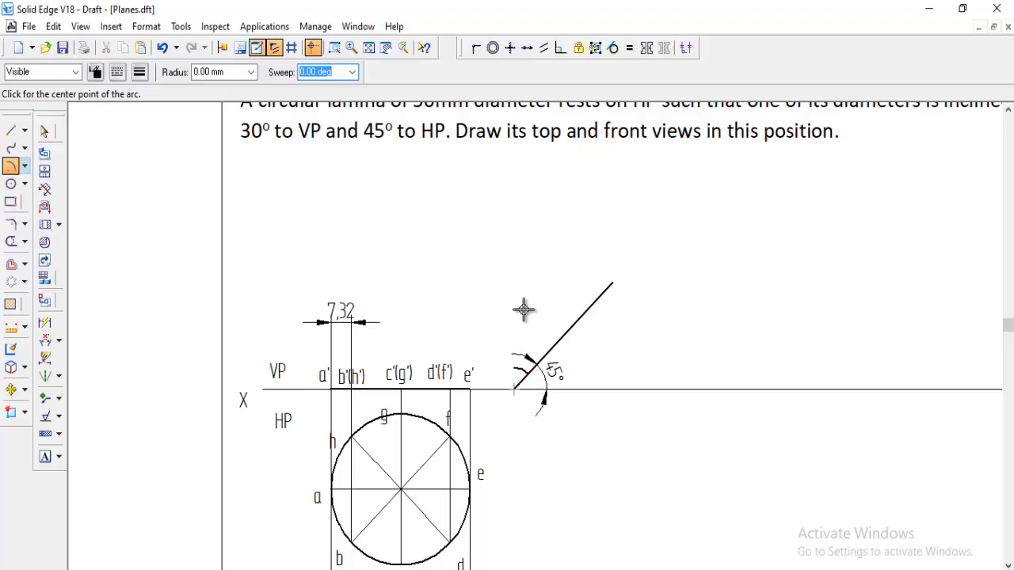
Draw a short arc of 7.32 mm radius centred on the inclined line's upper end to mark d'(f')
left_click(614, 282)
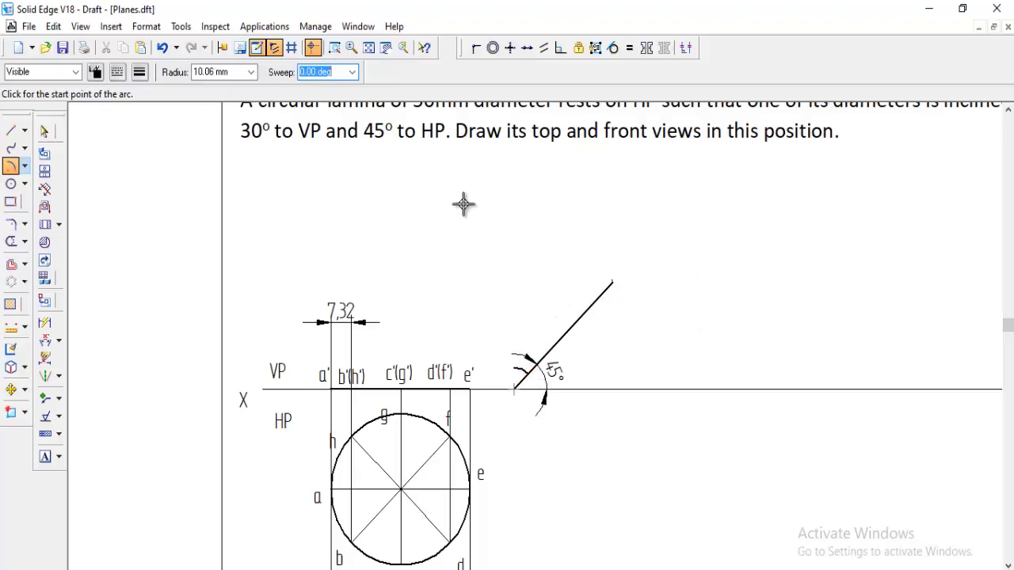
left_click(213, 71)
type("7")
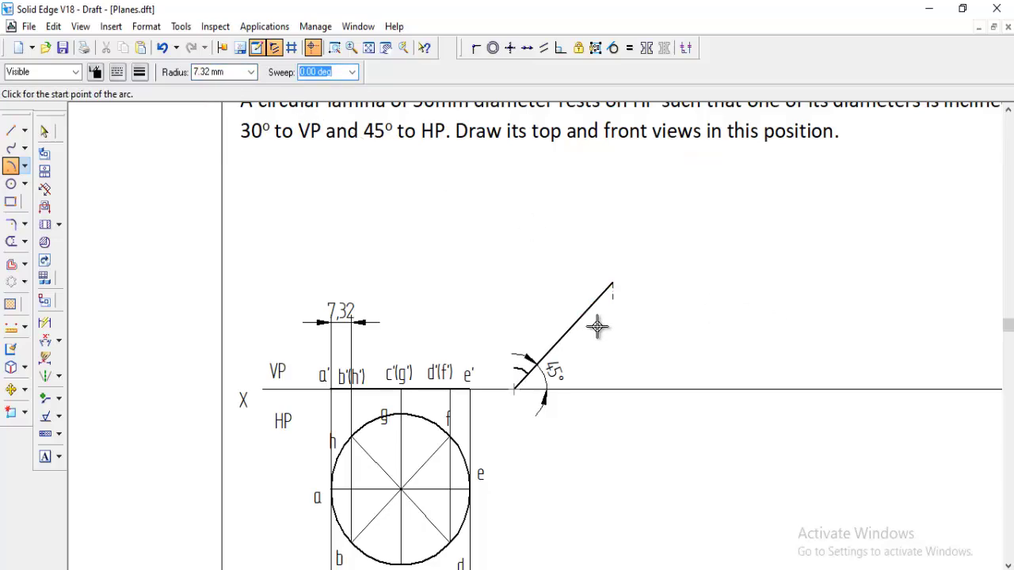
left_click(596, 296)
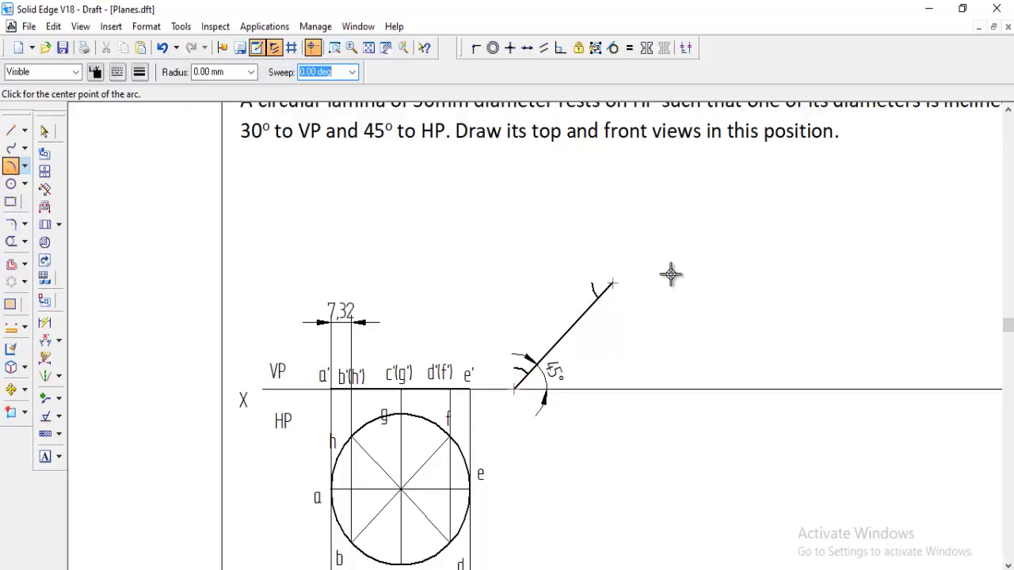
Copy the labels a', b'(h') and c'(g') from the XY edge view to their points along the inclined line
left_click(11, 390)
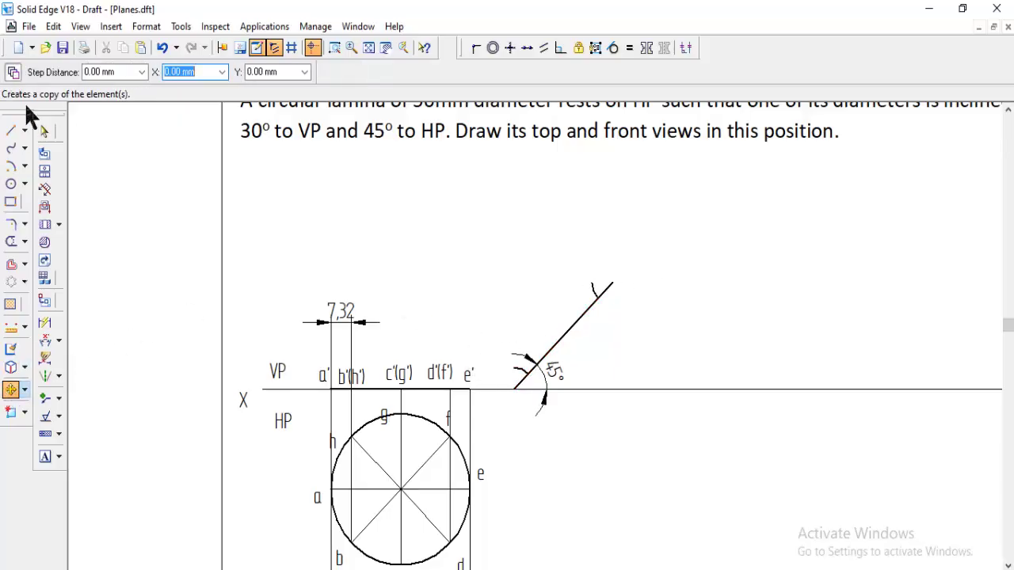
left_click(322, 379)
left_click(304, 373)
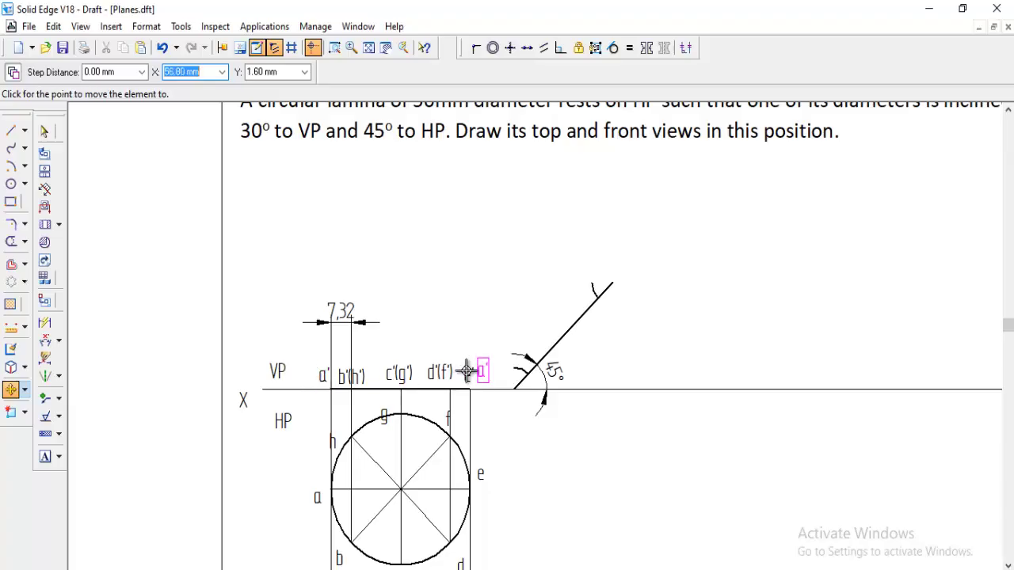
left_click(483, 378)
left_click(352, 377)
left_click(381, 418)
left_click(537, 391)
left_click(404, 373)
left_click(532, 389)
left_click(570, 356)
Copy the labels d'(f') and e' to the upper arc mark and the top end of the inclined line
left_click(443, 373)
left_click(444, 404)
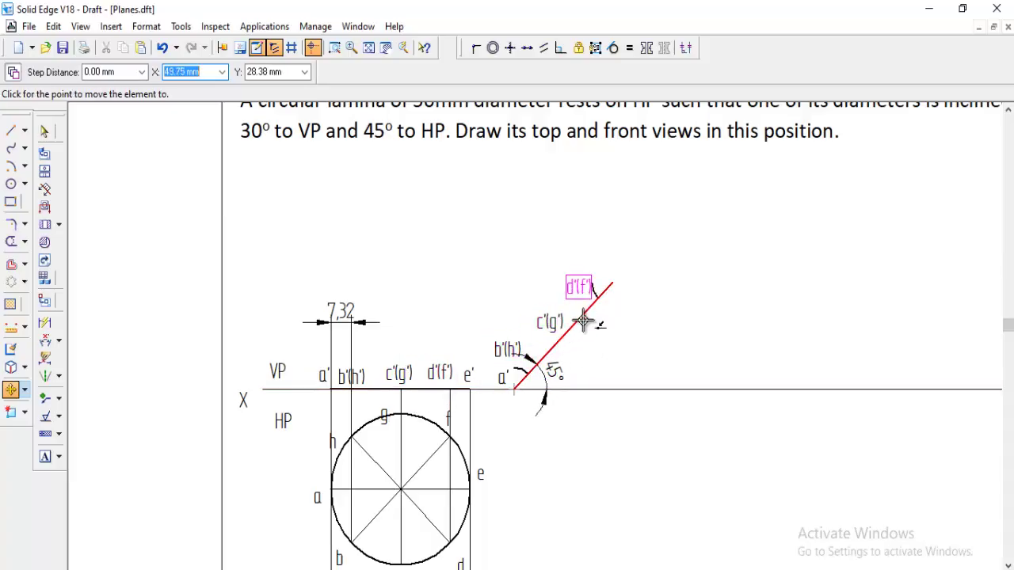
left_click(583, 318)
left_click(473, 377)
left_click(489, 410)
left_click(634, 302)
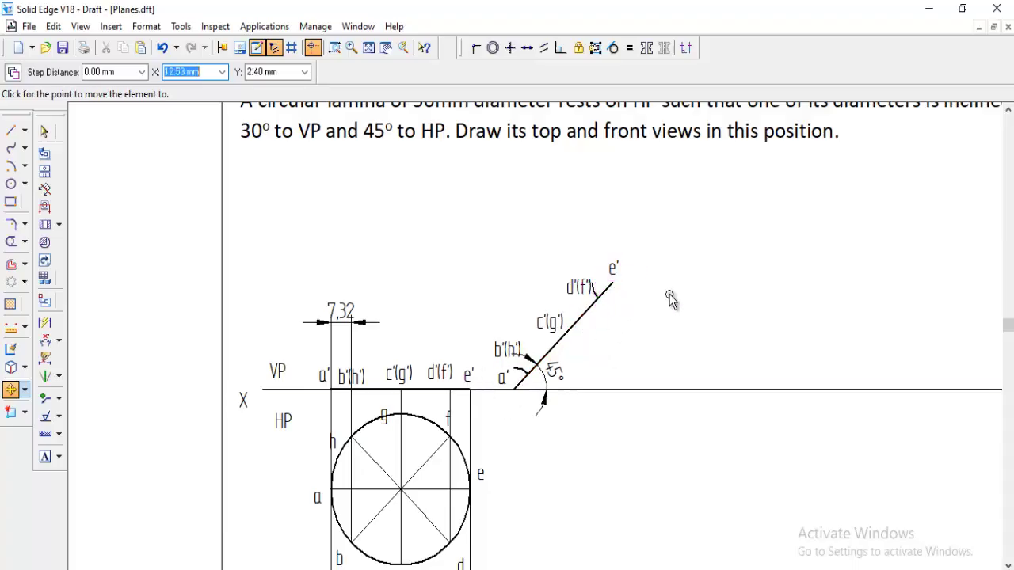
In Normal style, drop projectors from a' and b'(h') on the inclined line to meet horizontals from e and b of the circle
scroll(831, 361, "down", 2)
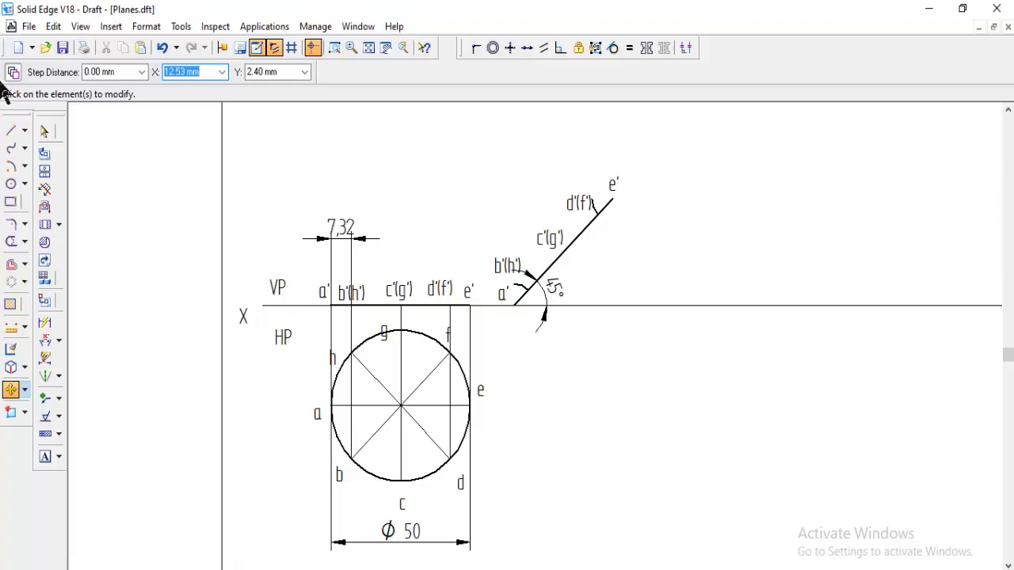
left_click(11, 130)
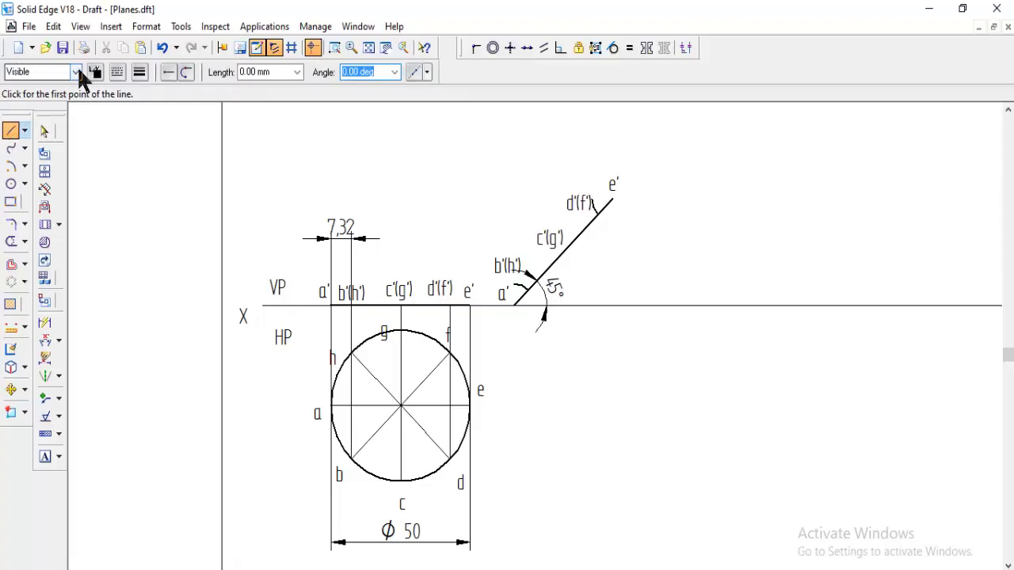
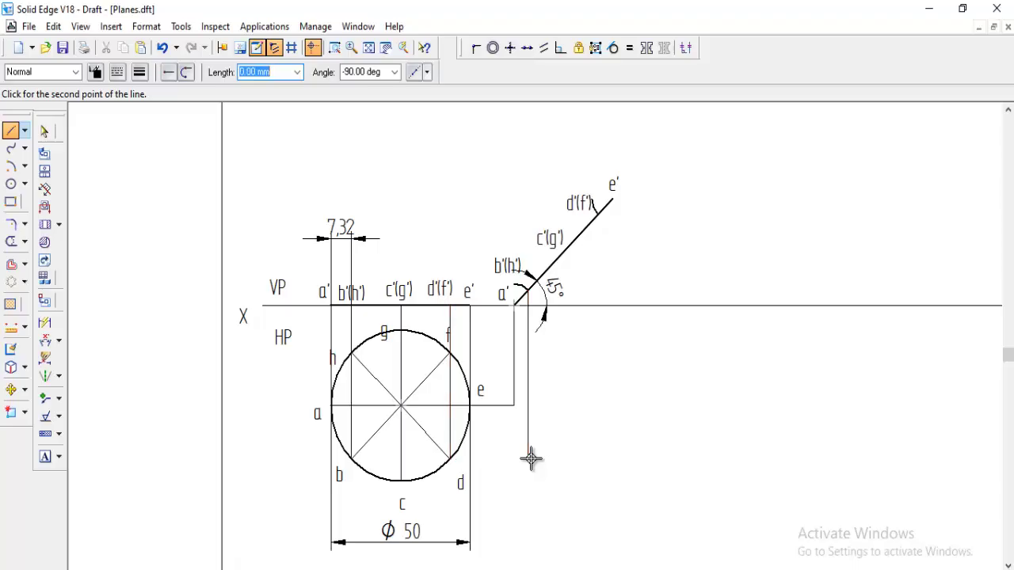
left_click(352, 457)
right_click(515, 471)
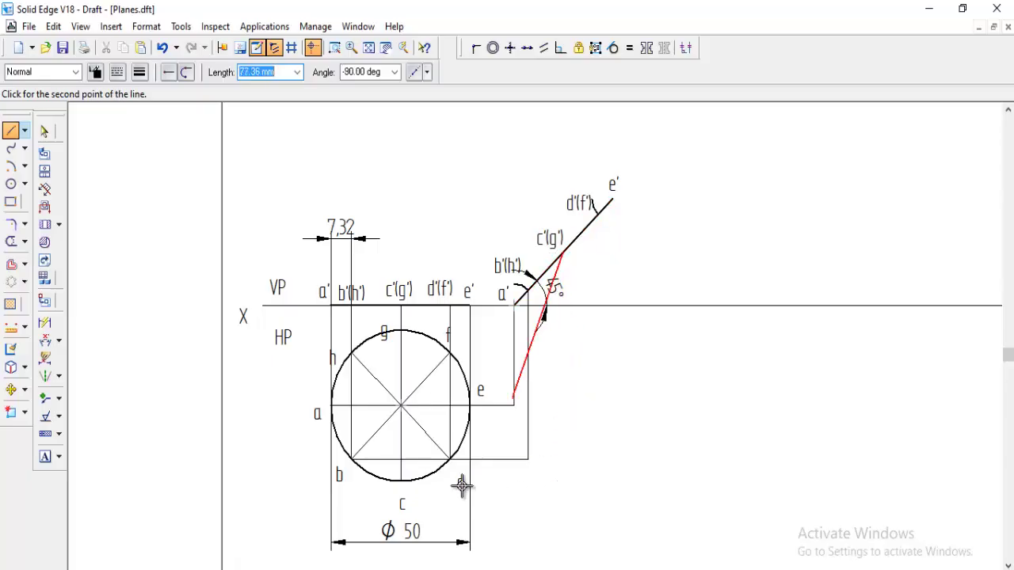
Drop vertical projectors from c'(g') and d'(f') on the inclined line to meet horizontals through c and d of the circle
left_click(564, 480)
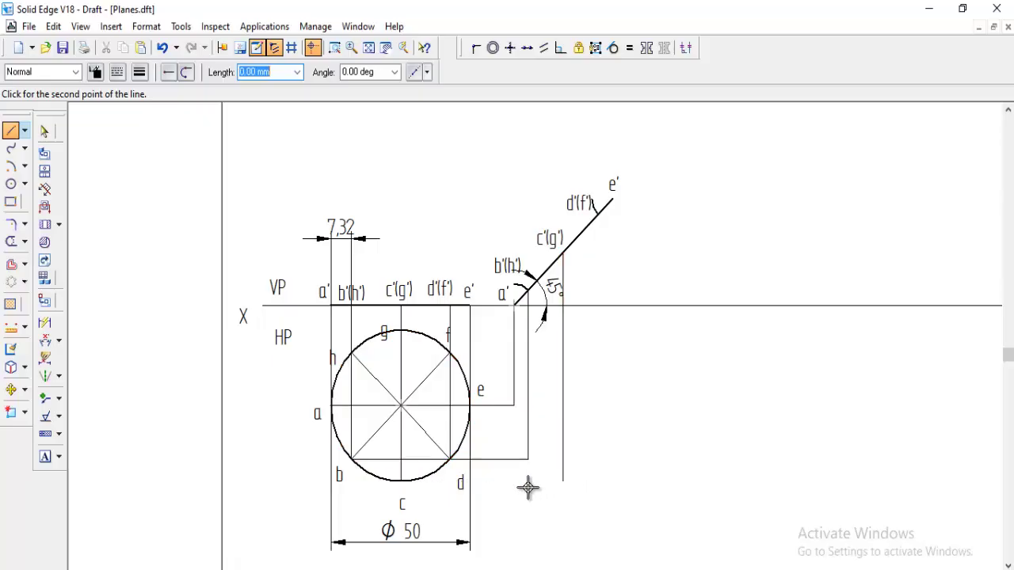
left_click(402, 481)
right_click(566, 476)
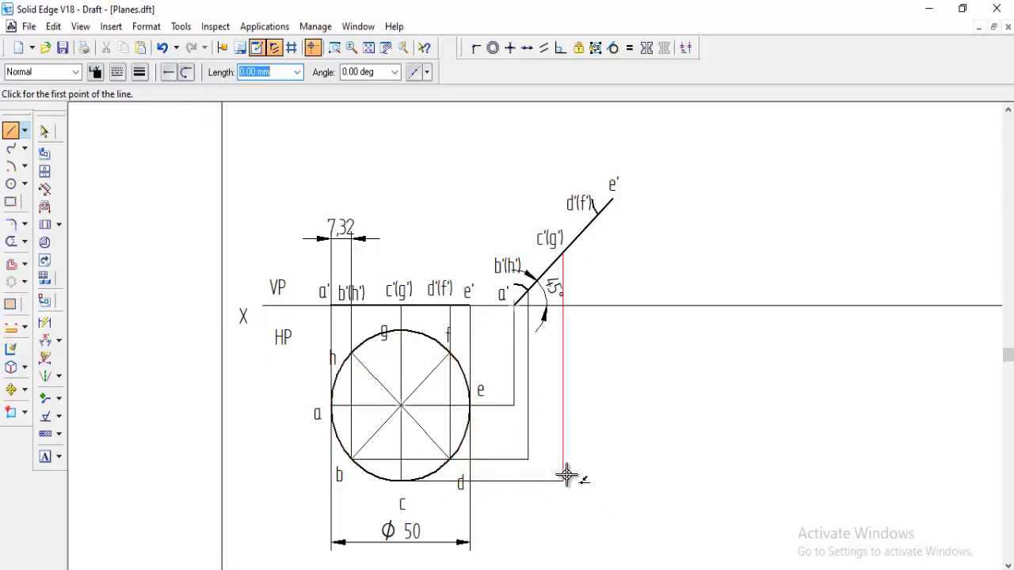
left_click(595, 208)
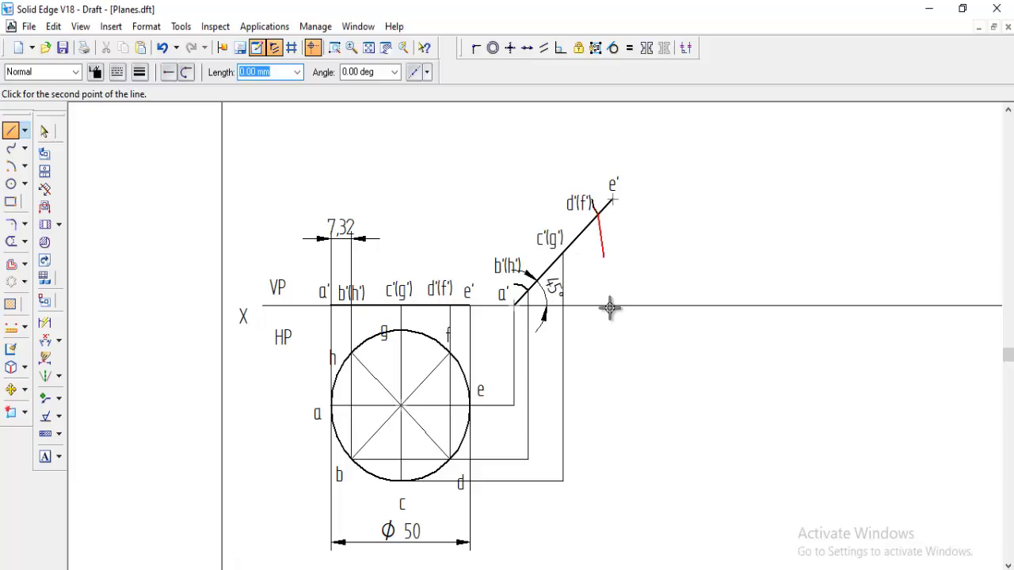
left_click(599, 460)
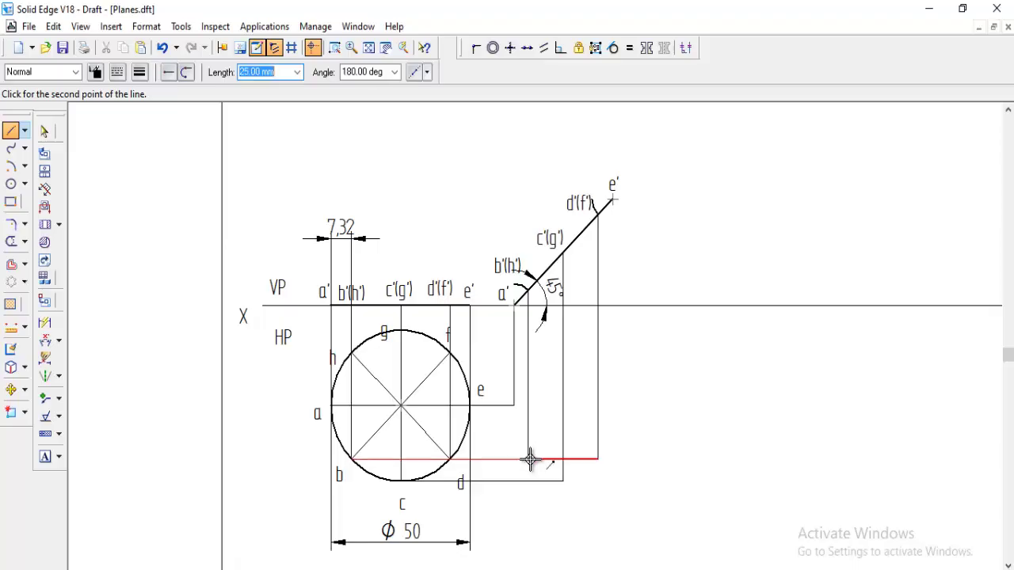
right_click(644, 462)
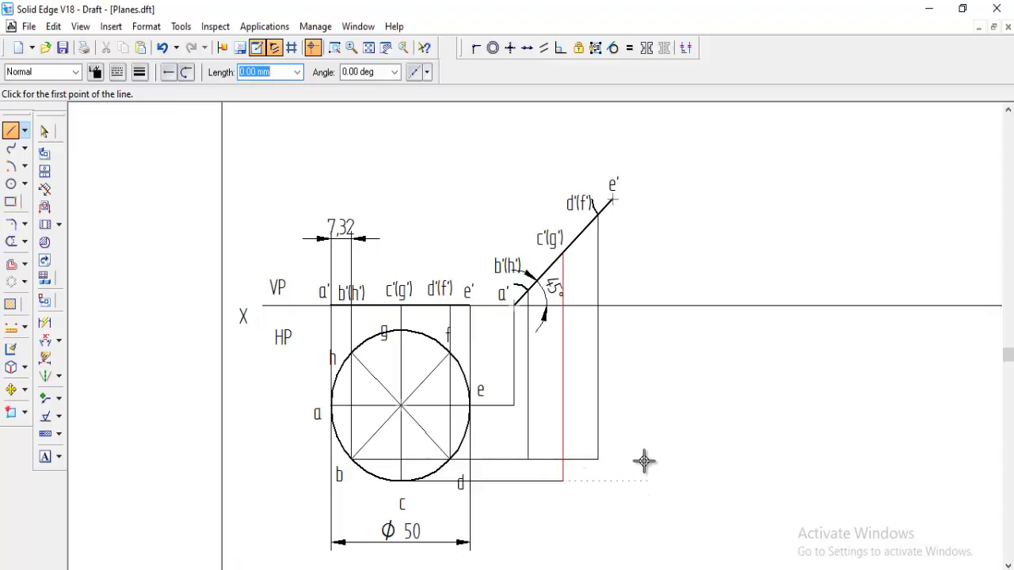
Drop a vertical projector from the inclined e' to the circle's horizontal axis level and join it horizontally to the a' projector
left_click(632, 205)
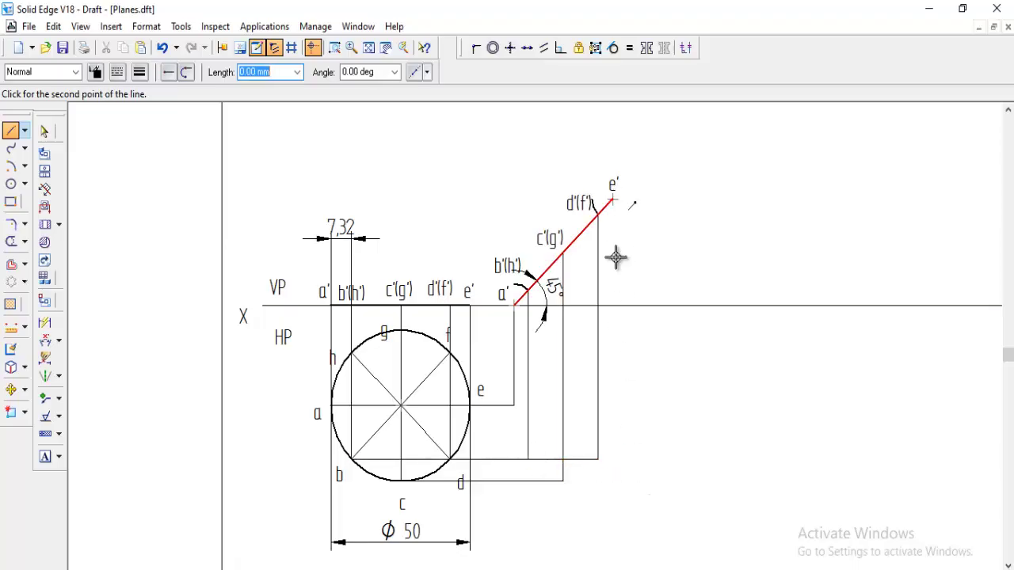
left_click(612, 405)
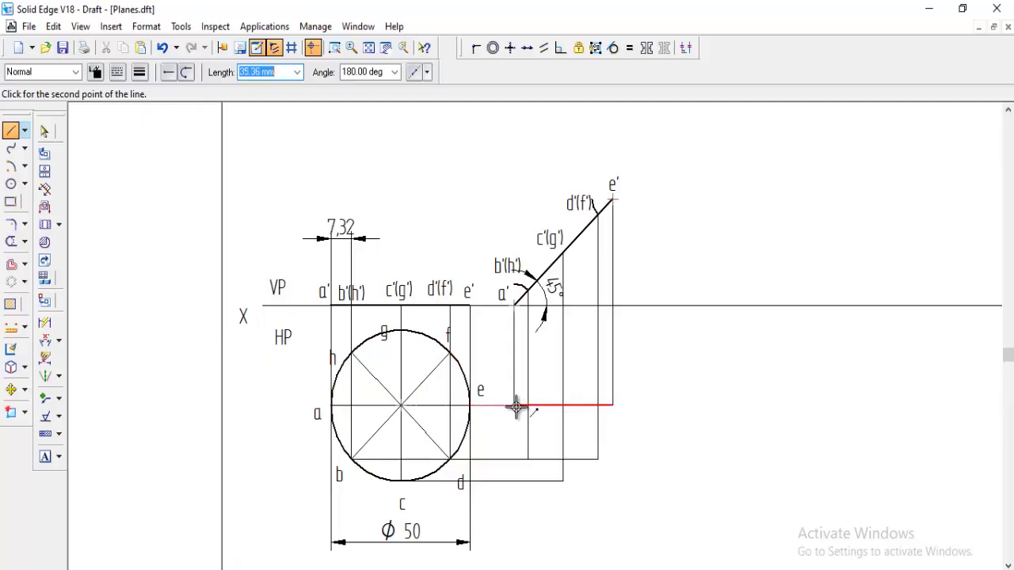
left_click(515, 406)
right_click(626, 417)
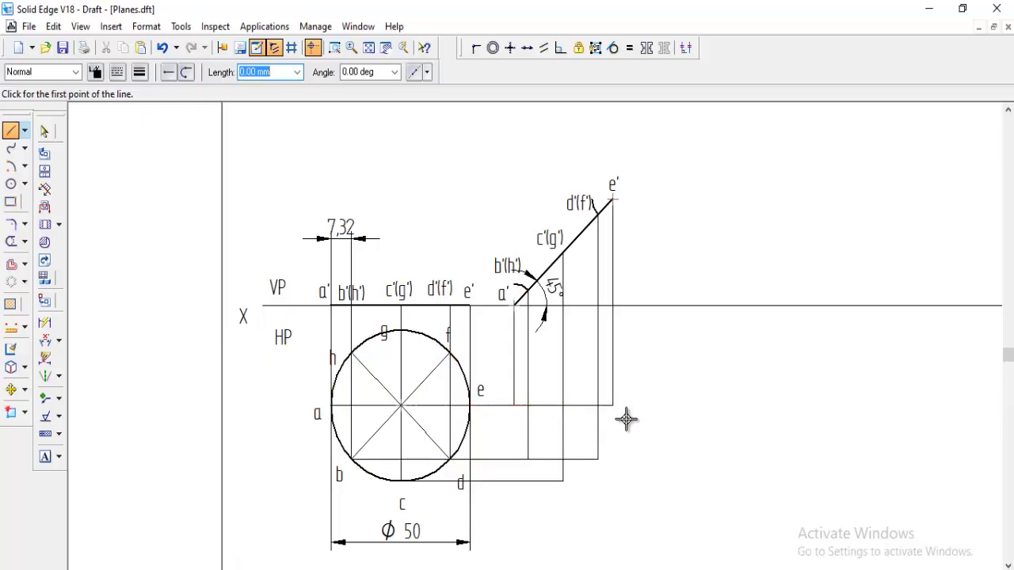
Draw a horizontal from h on the circle to the inclined view's b'(h') projector and extend it to the d'(f') projector
left_click(352, 355)
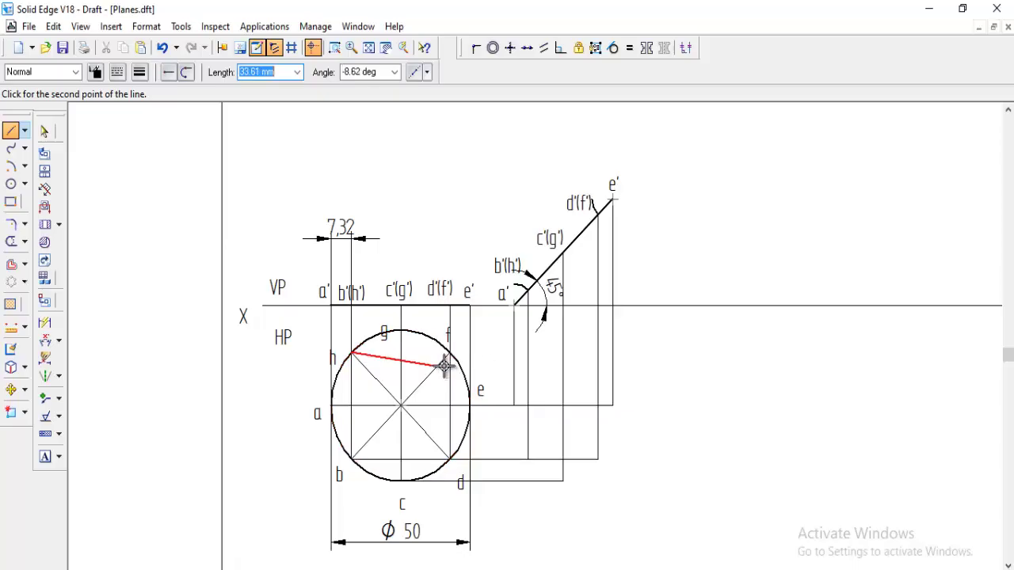
left_click(527, 352)
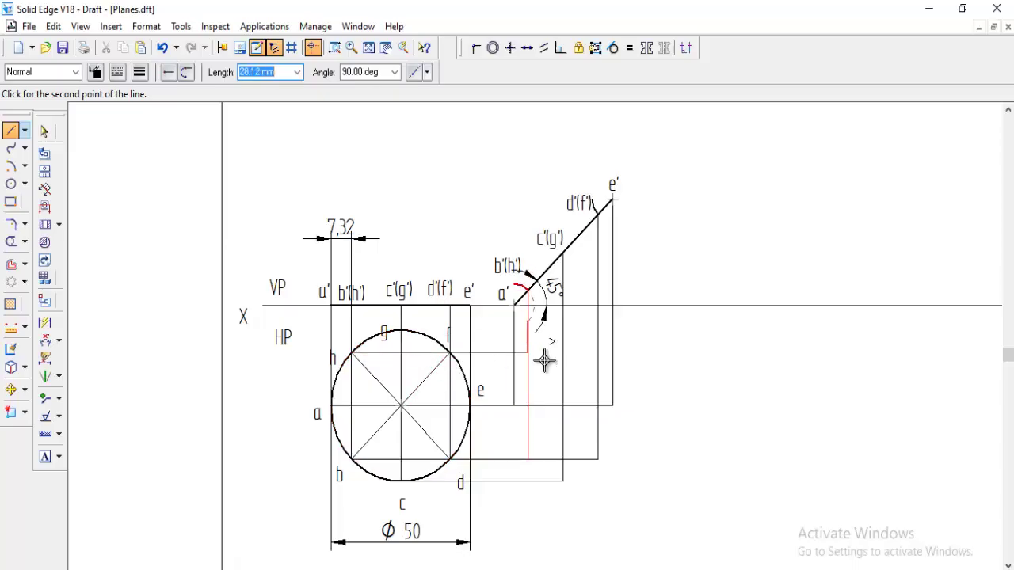
right_click(543, 357)
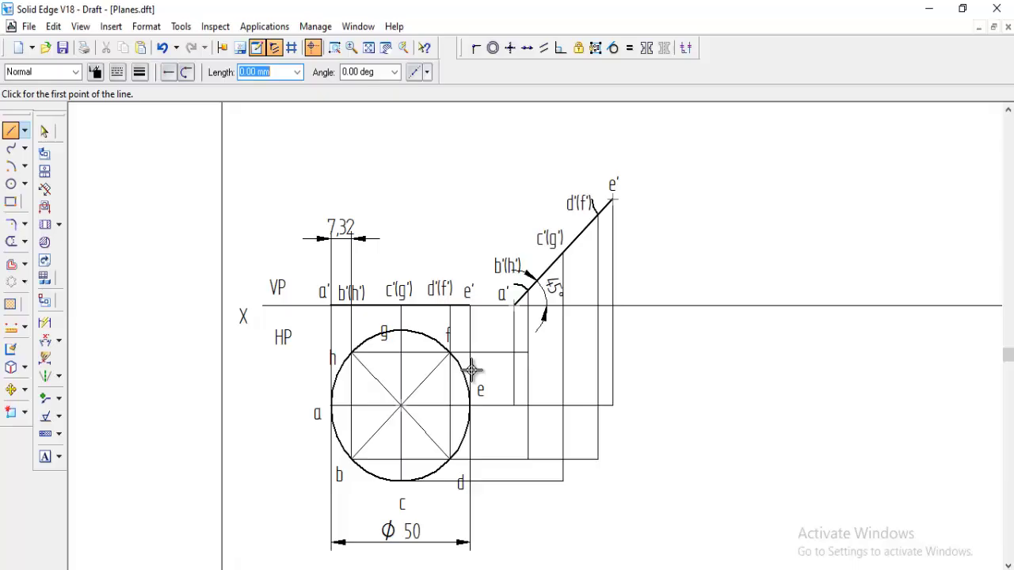
left_click(528, 351)
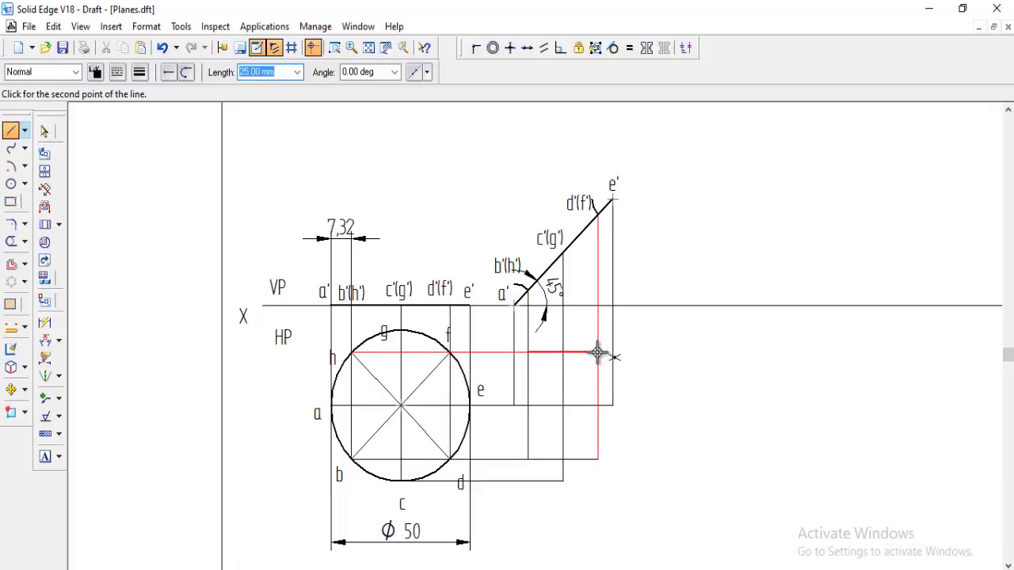
left_click(598, 352)
right_click(670, 351)
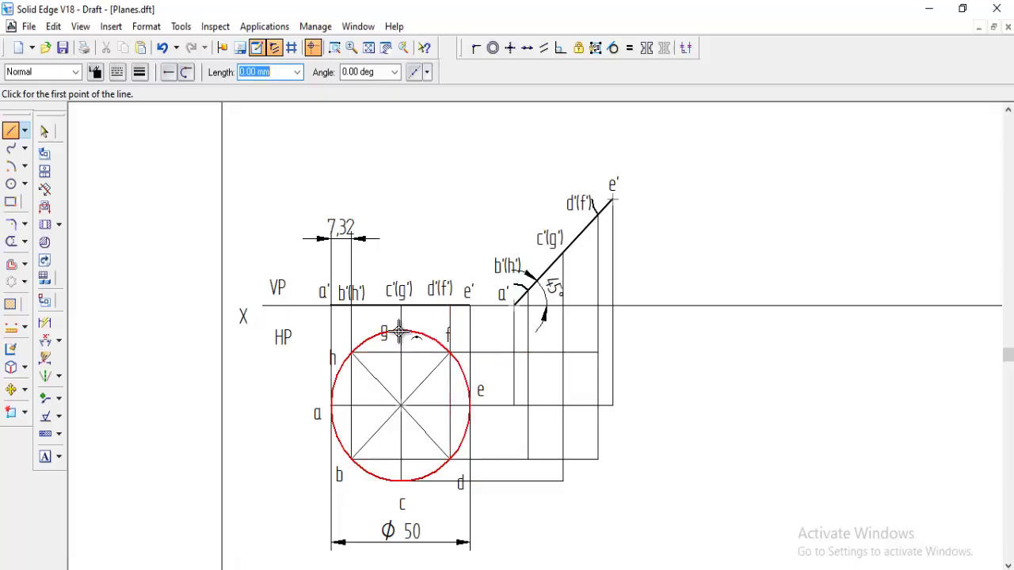
Draw a horizontal line from g on the circle to the projector of c'(g') from the inclined line
left_click(400, 331)
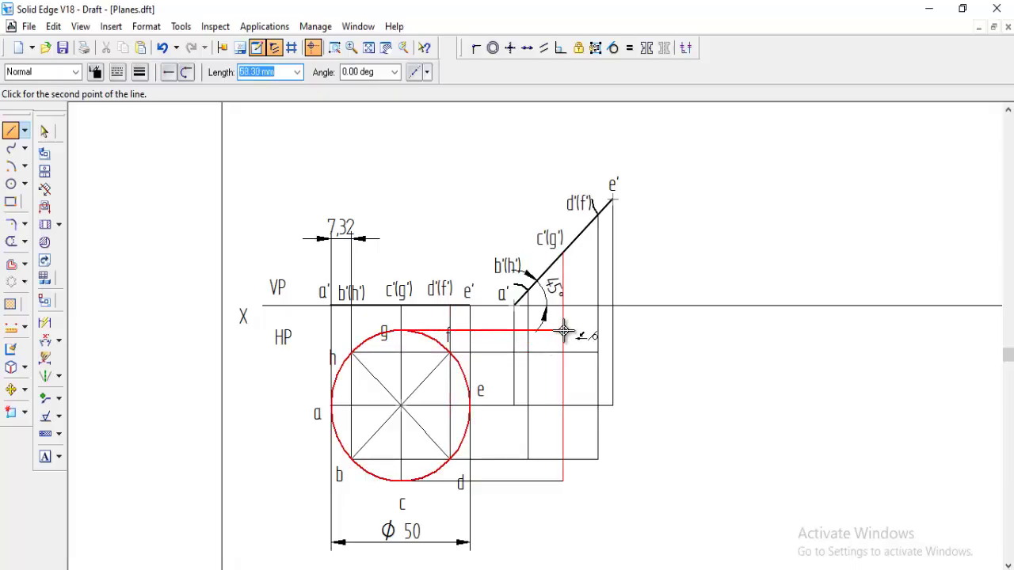
left_click(564, 331)
right_click(679, 364)
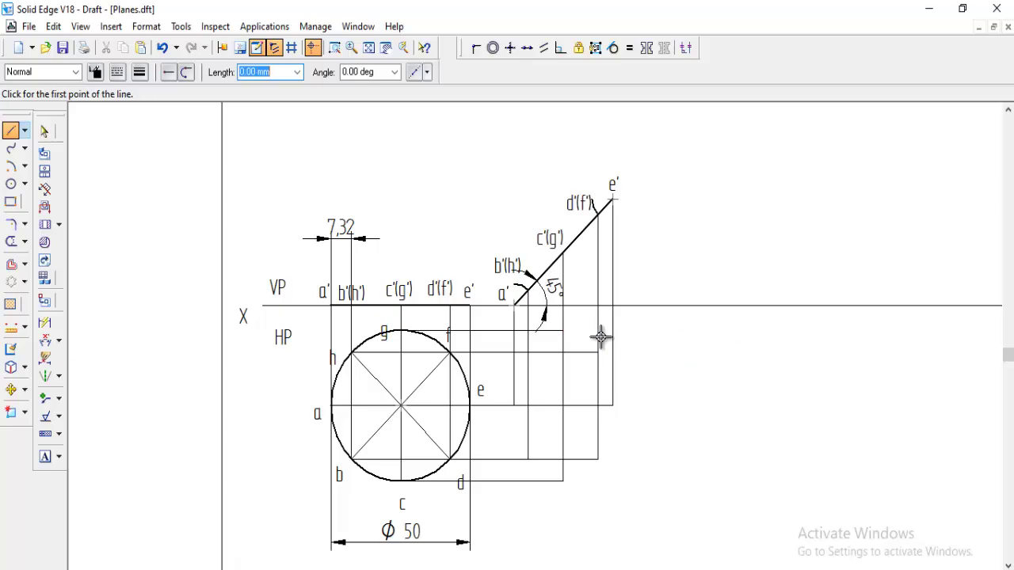
Copy the circle's labels a and b to the matching projected points below the inclined view
left_click(11, 391)
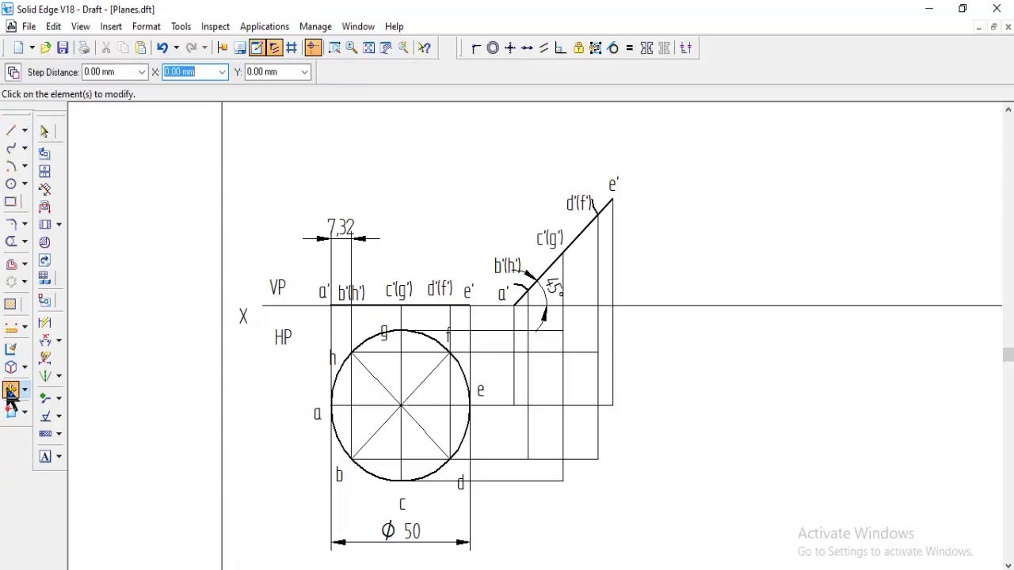
left_click(312, 413)
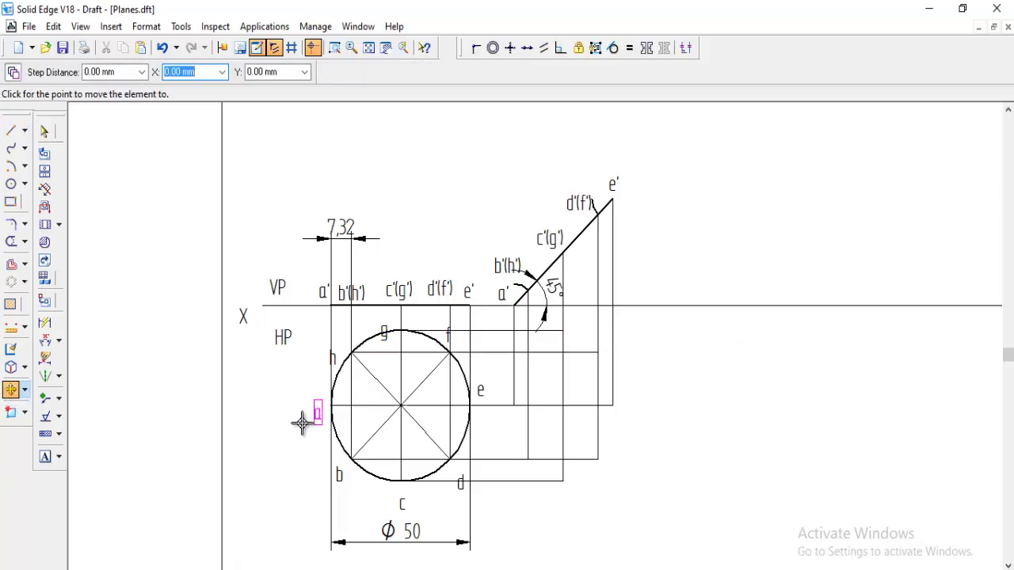
left_click(493, 414)
left_click(334, 471)
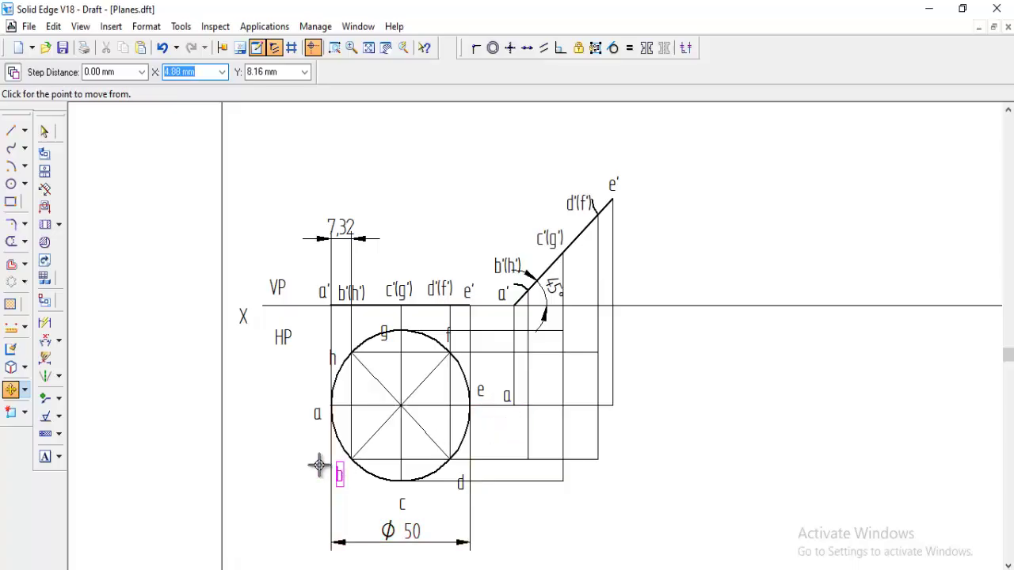
left_click(320, 466)
left_click(487, 433)
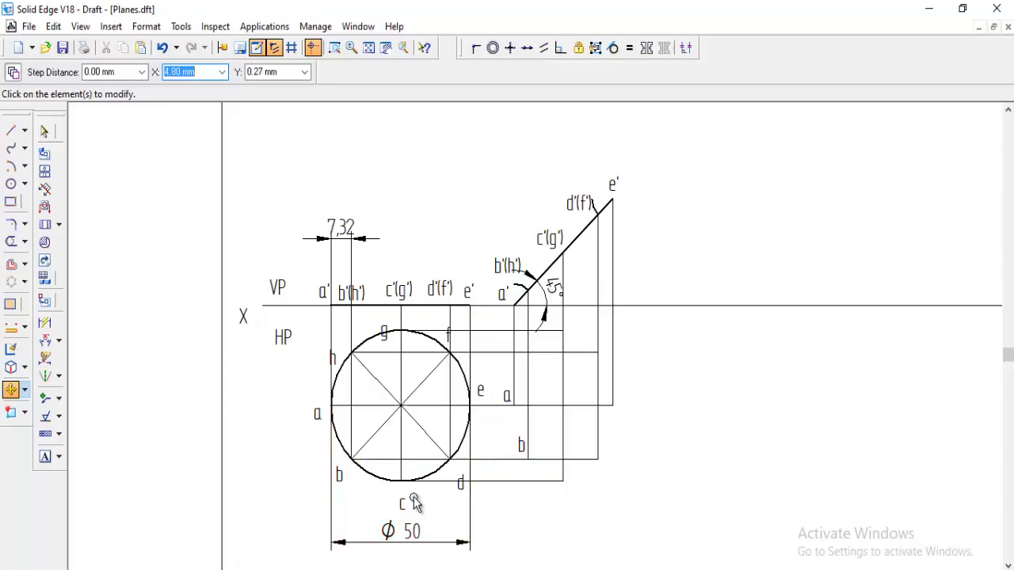
Copy the circle's labels c and d to the matching projected points below the inclined view
left_click(414, 503)
left_click(396, 462)
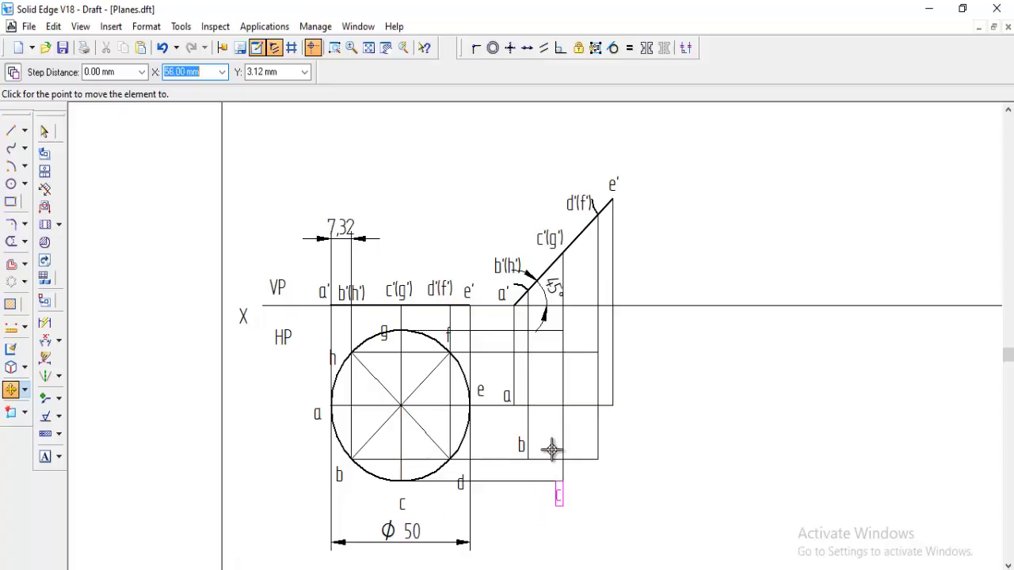
left_click(552, 451)
left_click(461, 478)
left_click(455, 463)
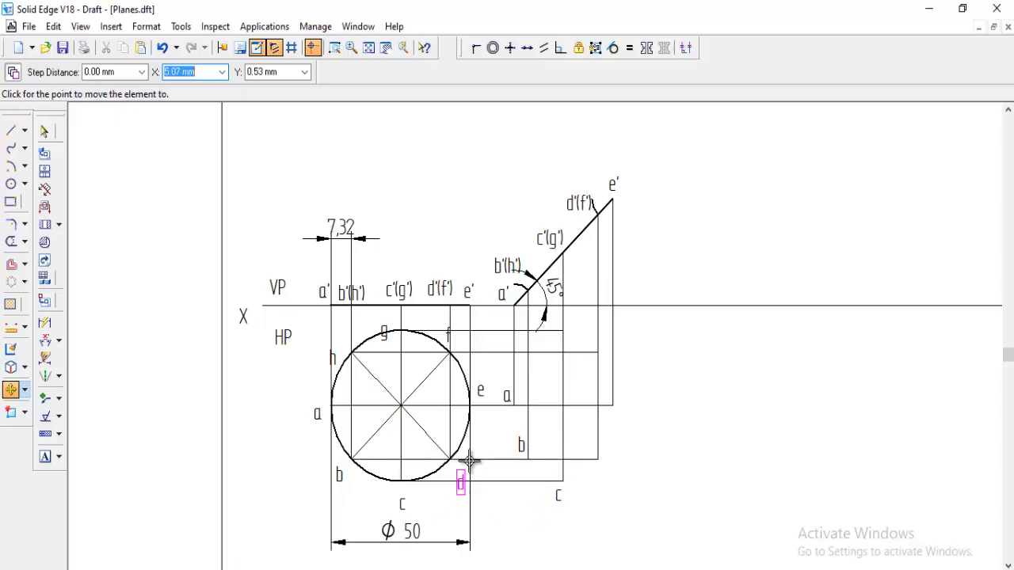
left_click(599, 443)
key("Escape")
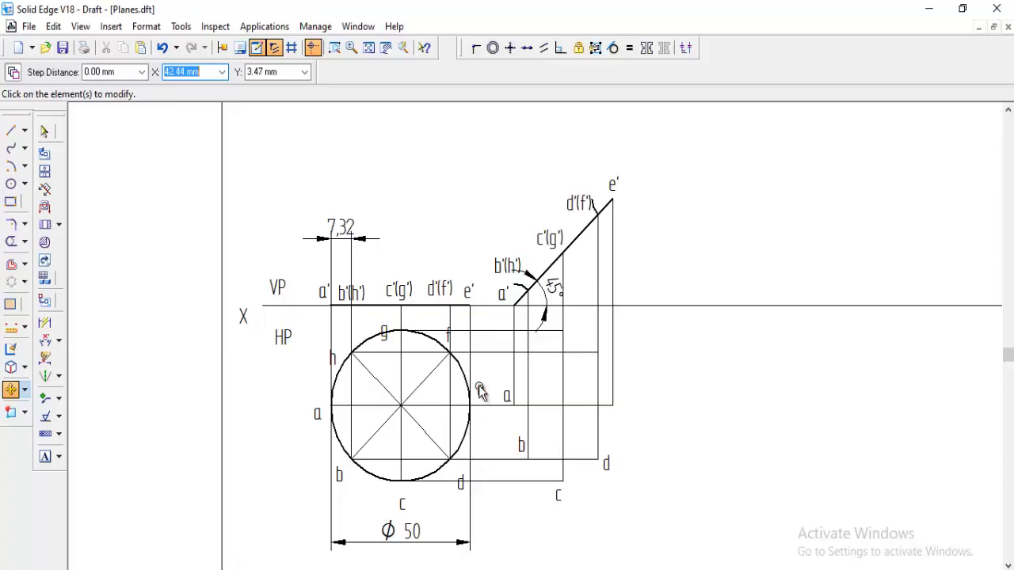
Copy the circle's labels e and f to the matching projected points below the inclined view
left_click(480, 391)
left_click(453, 378)
left_click(588, 395)
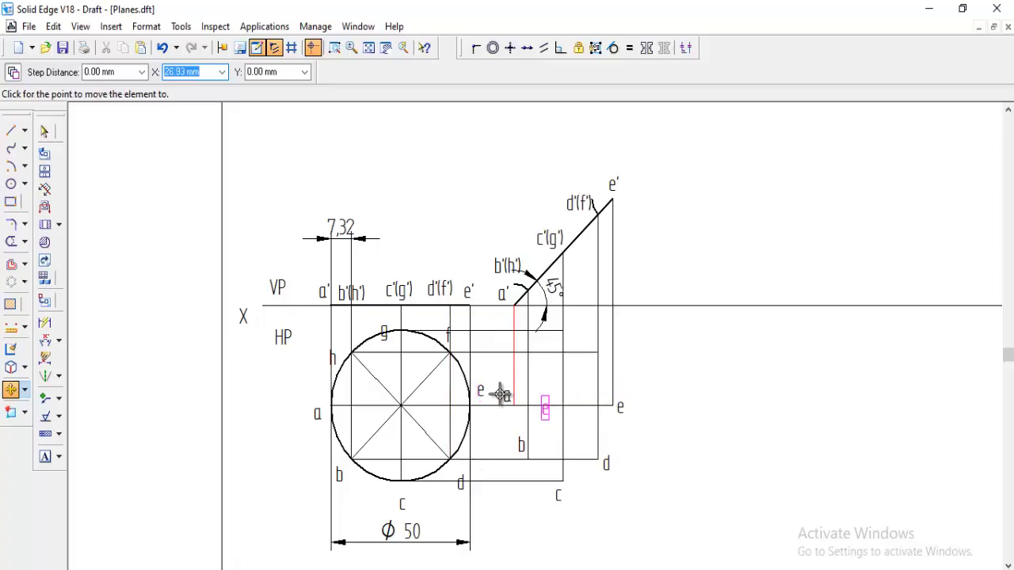
key("Escape")
left_click(444, 340)
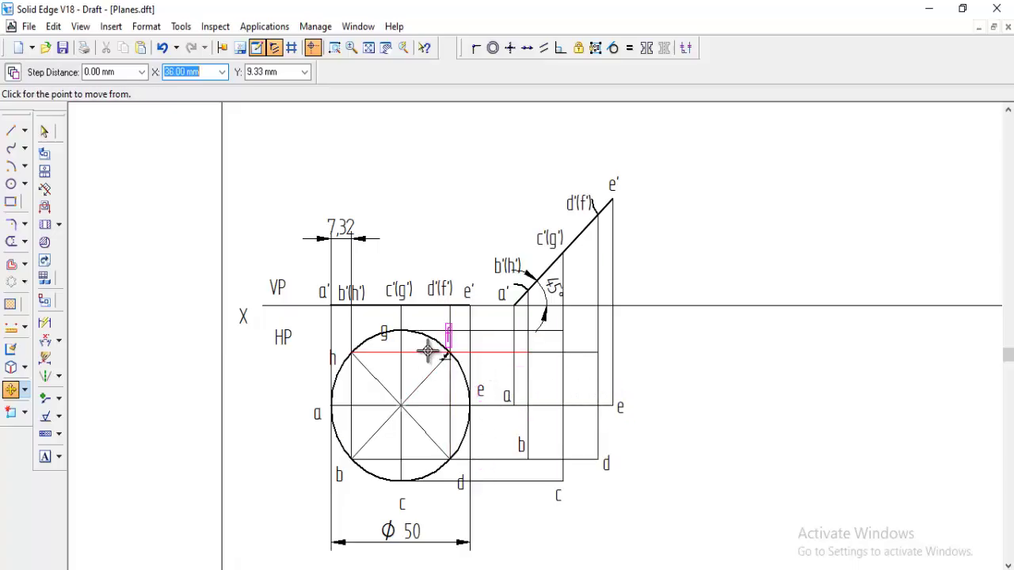
left_click(586, 357)
key("Escape")
Copy the circle's labels g and h to the matching projected points below the inclined view
left_click(383, 352)
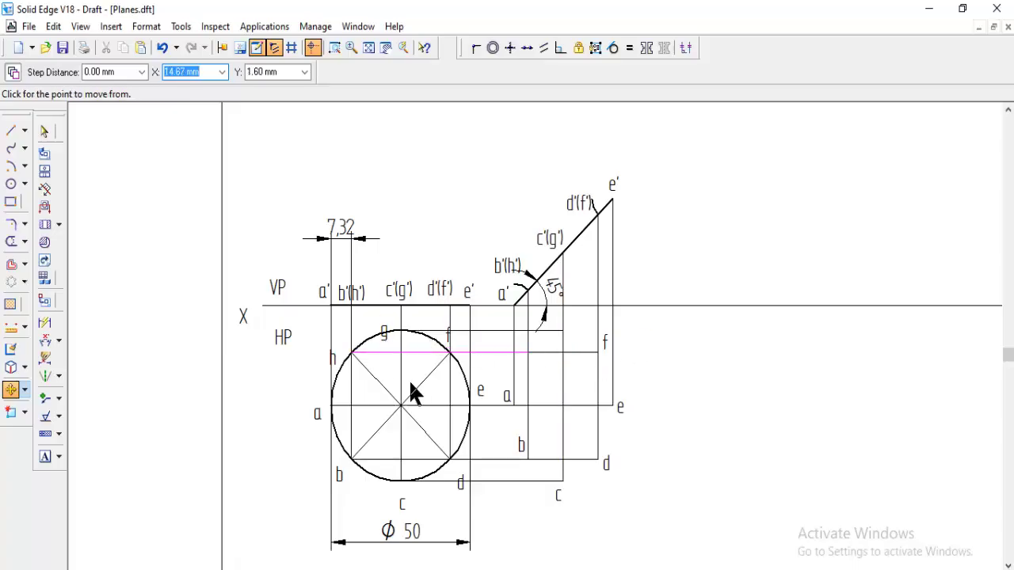
key("Escape")
left_click(384, 339)
left_click(386, 353)
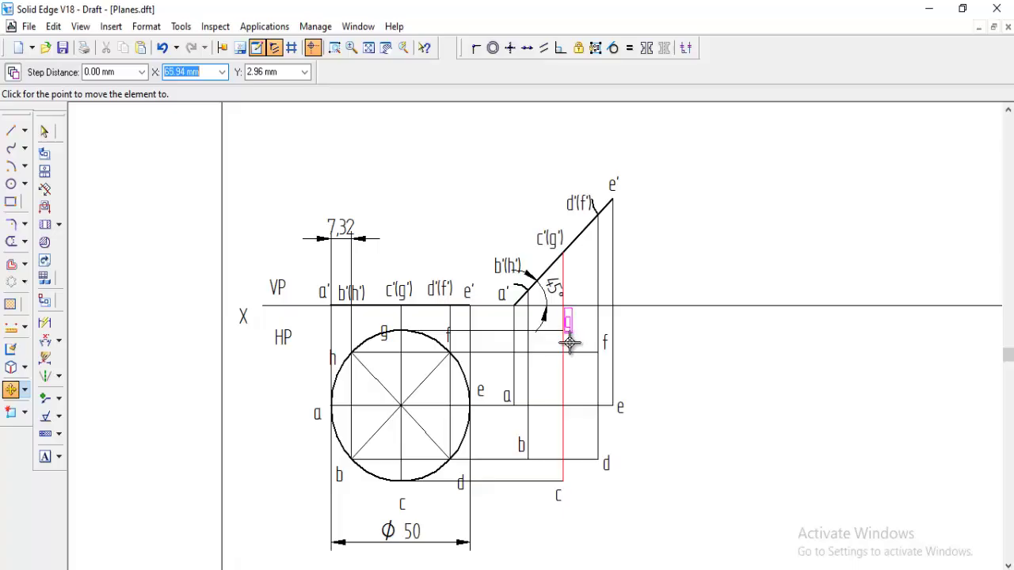
left_click(563, 342)
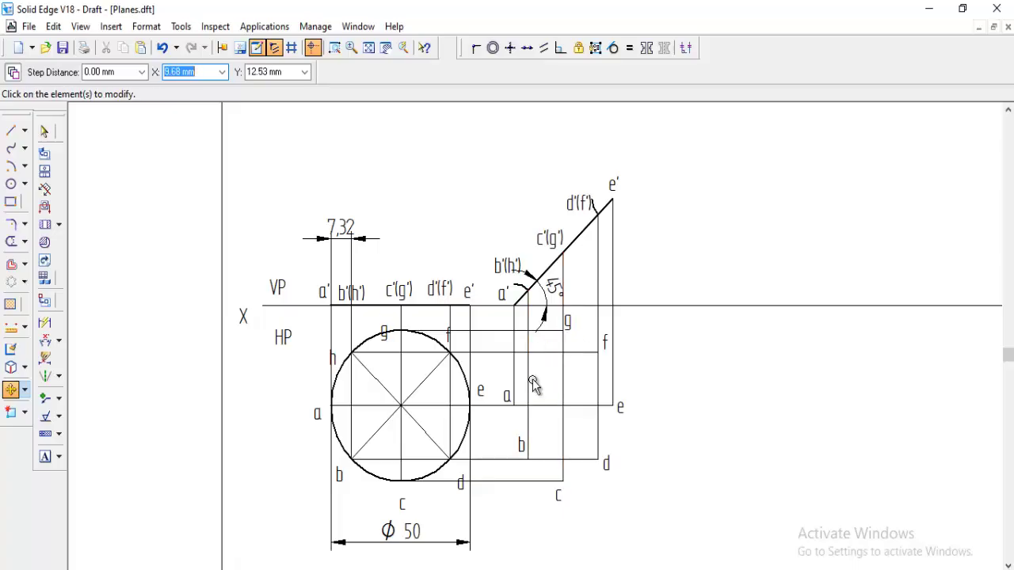
left_click(332, 358)
left_click(335, 384)
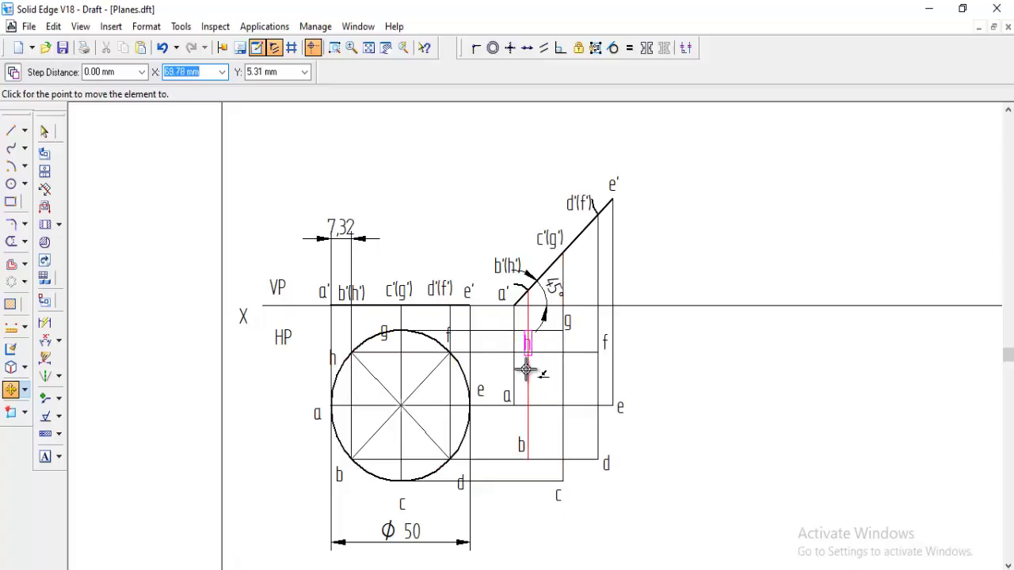
left_click(523, 366)
right_click(708, 392)
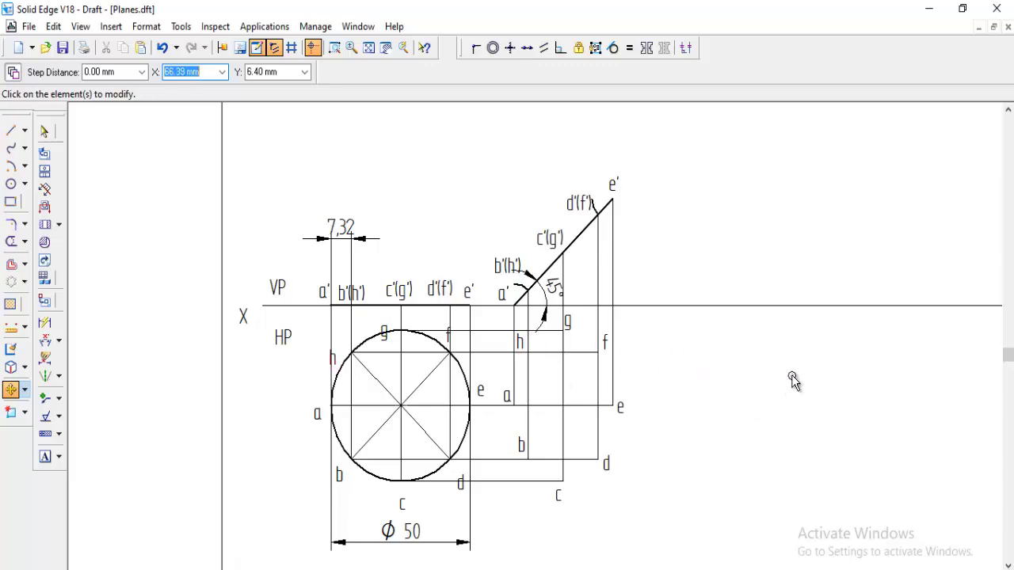
Draw a three-point ellipse in the Visible line style with its primary axis from a to e, passing through g
left_click(25, 185)
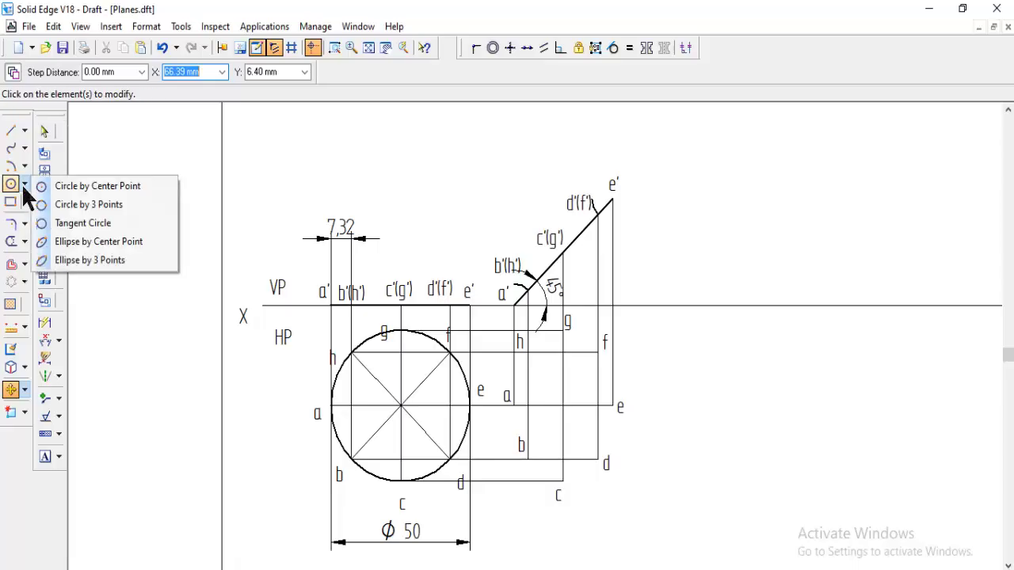
left_click(104, 260)
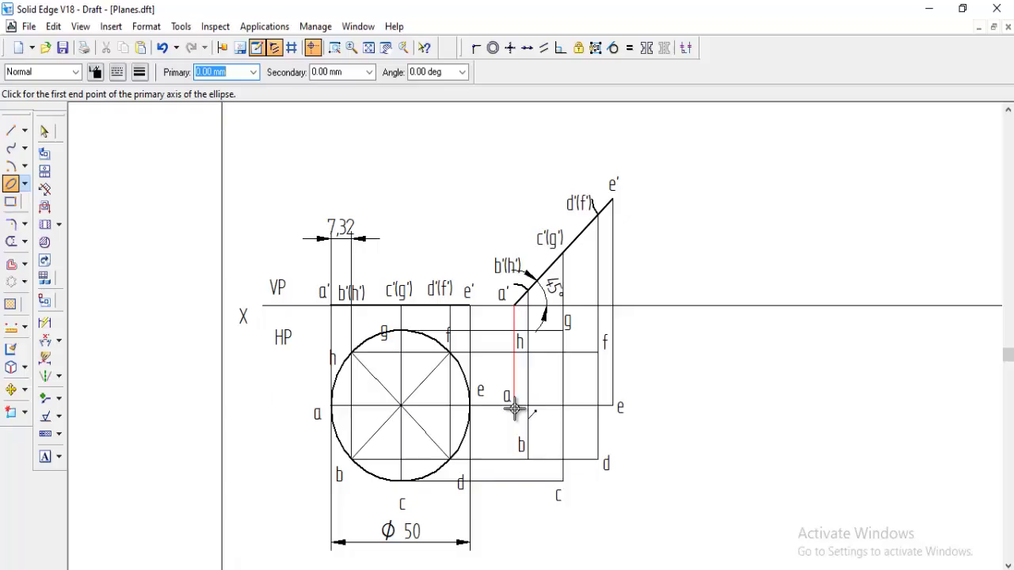
left_click(75, 72)
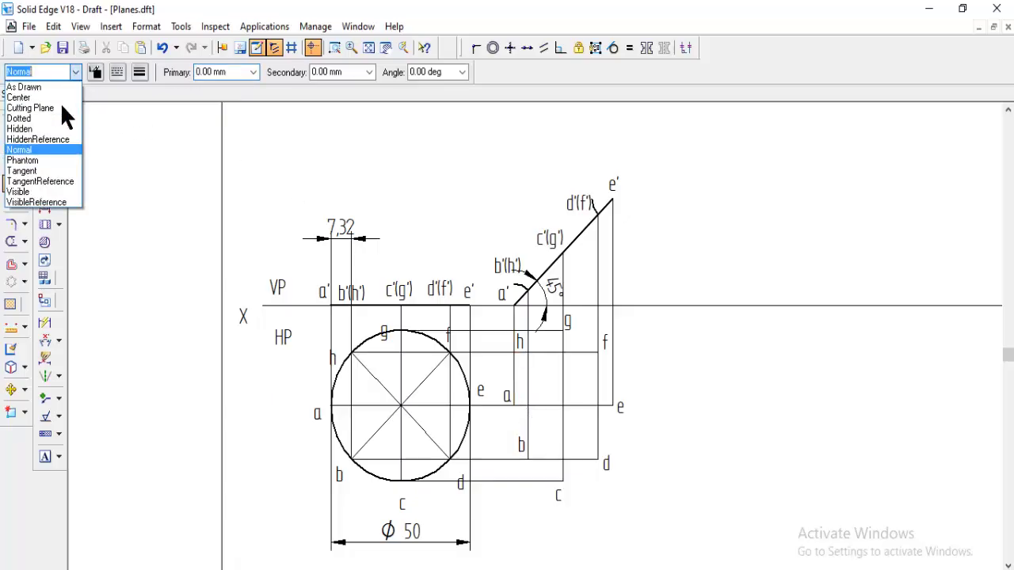
left_click(39, 190)
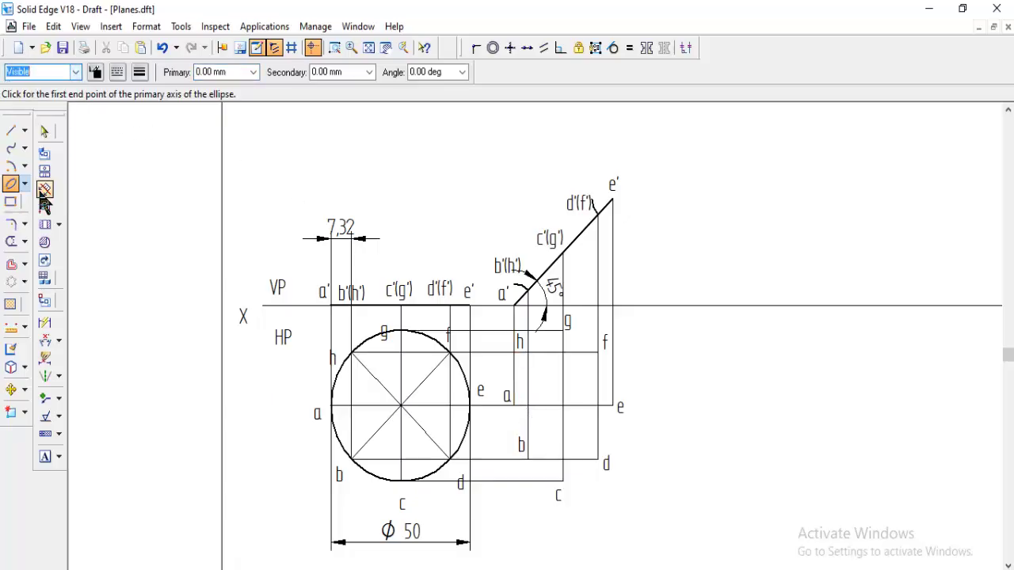
left_click(514, 405)
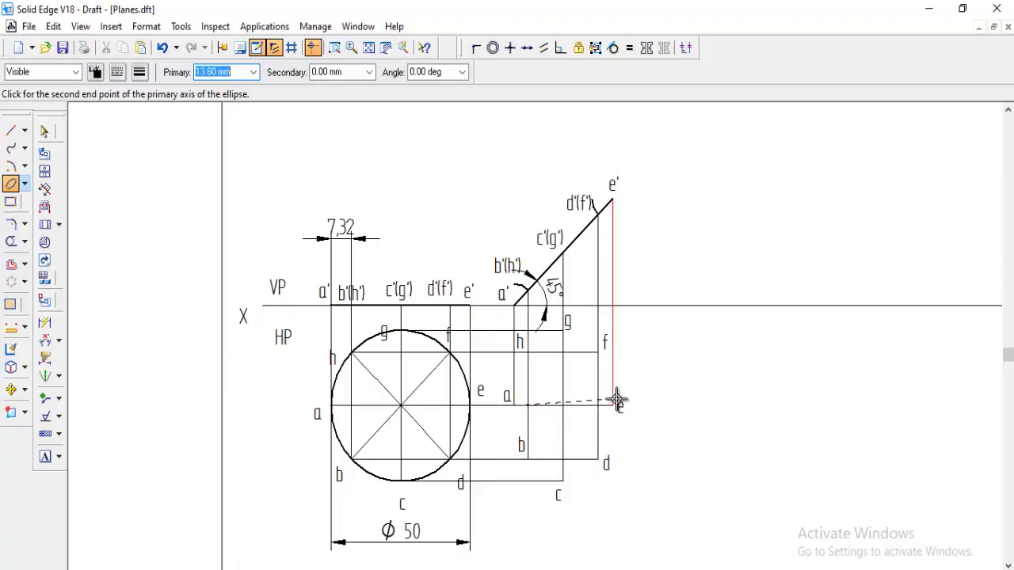
left_click(614, 405)
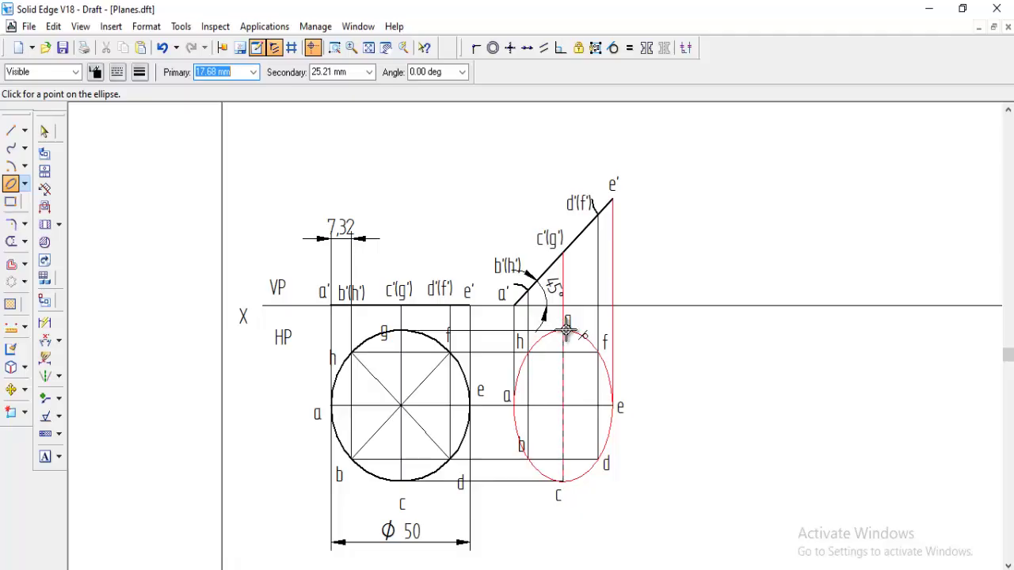
left_click(566, 331)
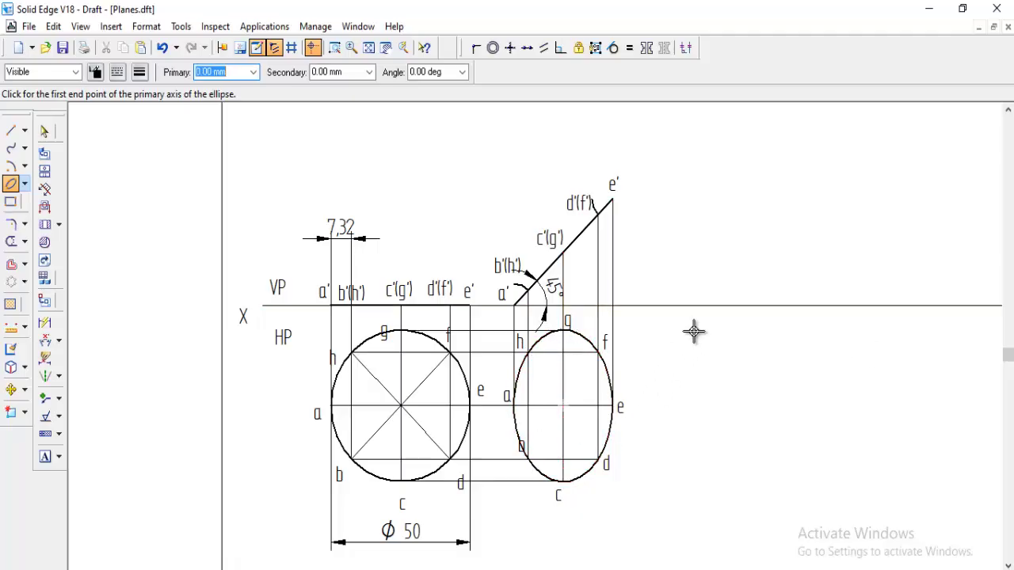
Draw diagonals from h to d and from f to b across the ellipse in the Normal line style
left_click(11, 130)
left_click(77, 71)
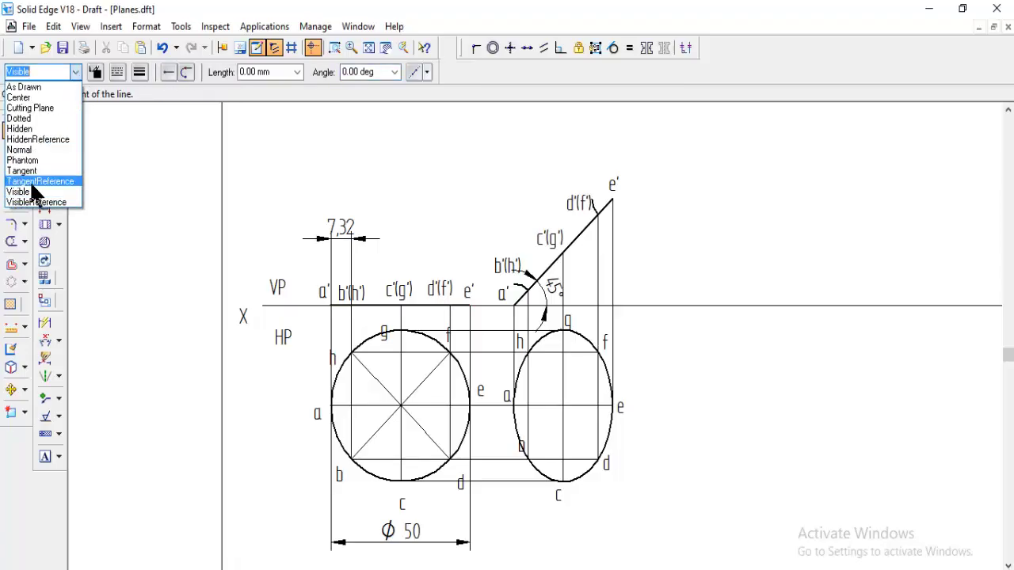
left_click(19, 150)
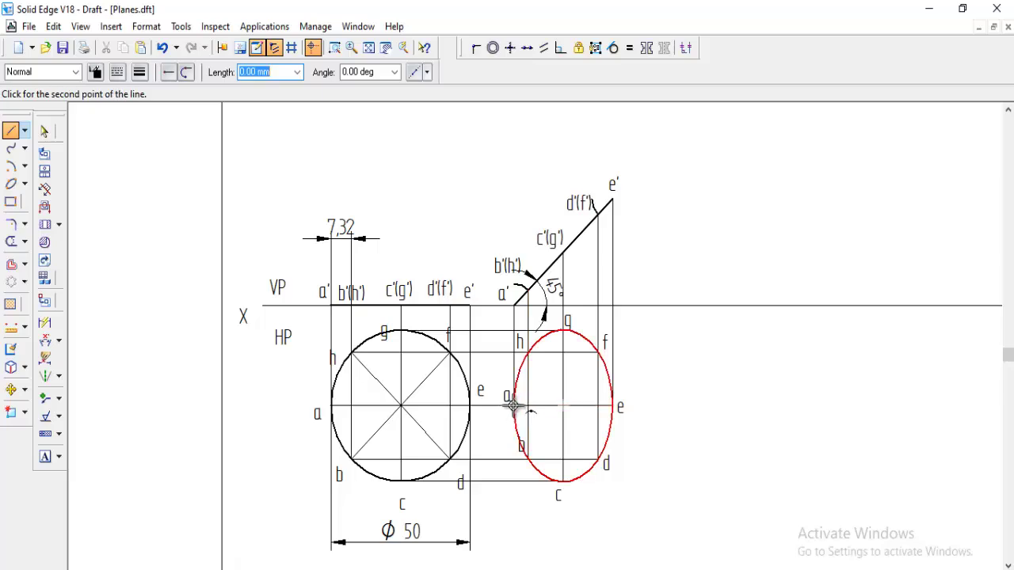
right_click(657, 404)
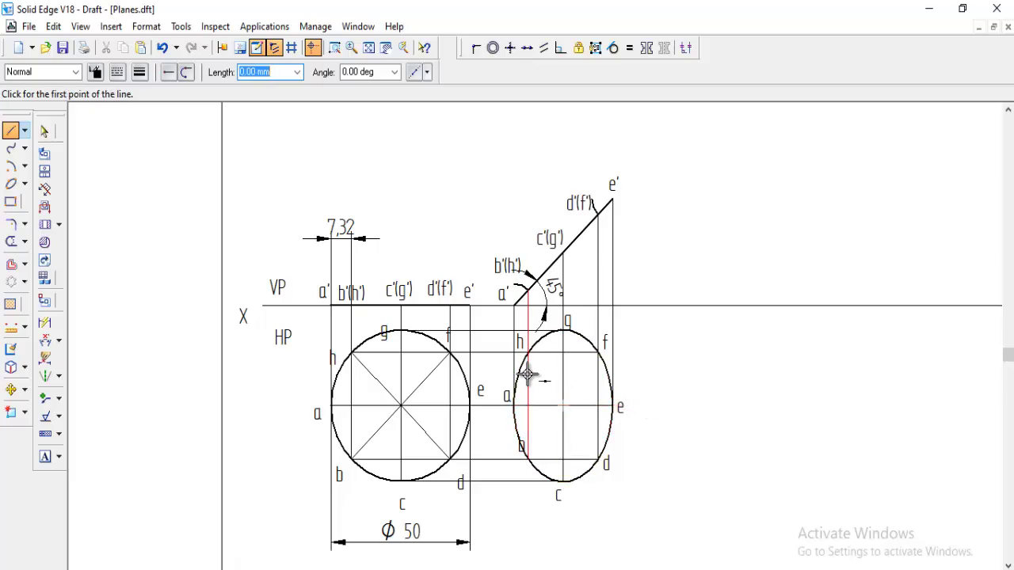
left_click(529, 353)
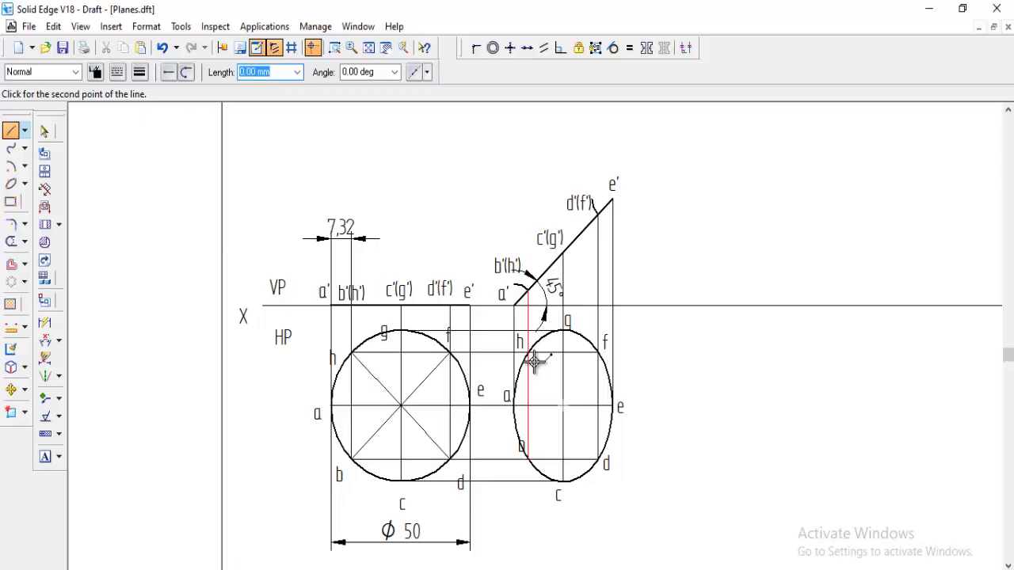
left_click(600, 460)
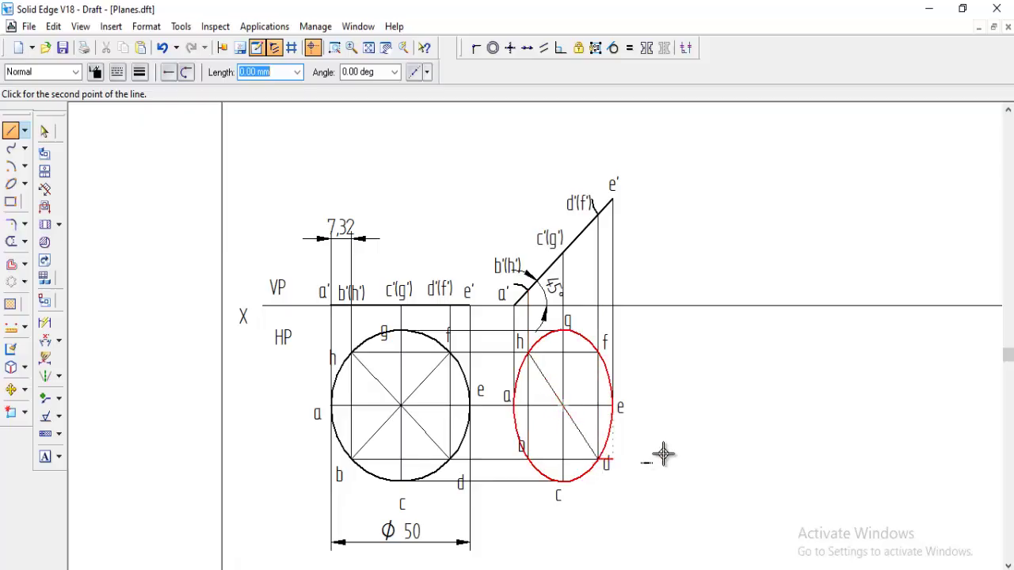
left_click(598, 353)
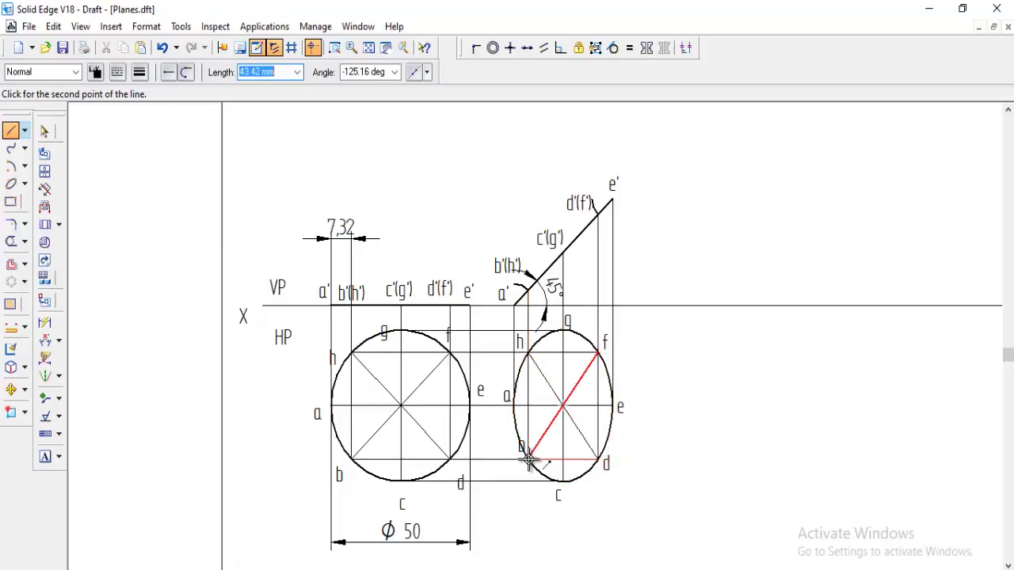
left_click(529, 459)
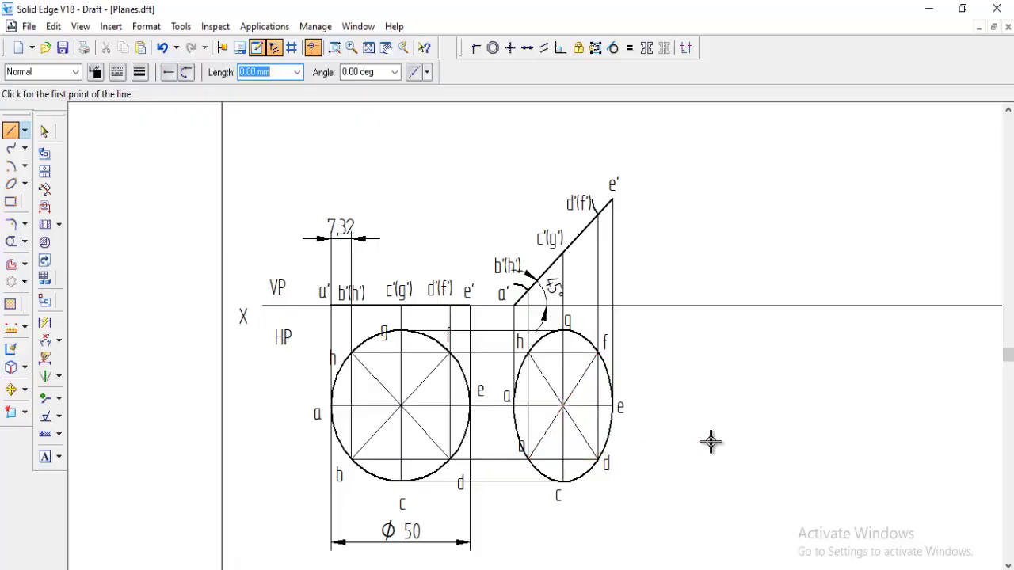
Draw a vertical line from g to c across the ellipse
left_click(565, 327)
left_click(563, 481)
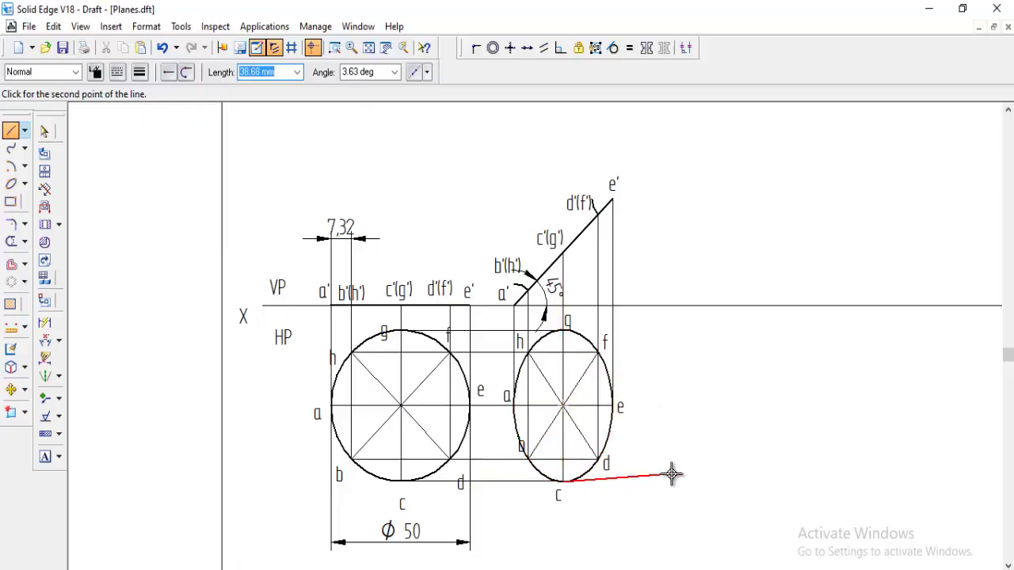
right_click(675, 472)
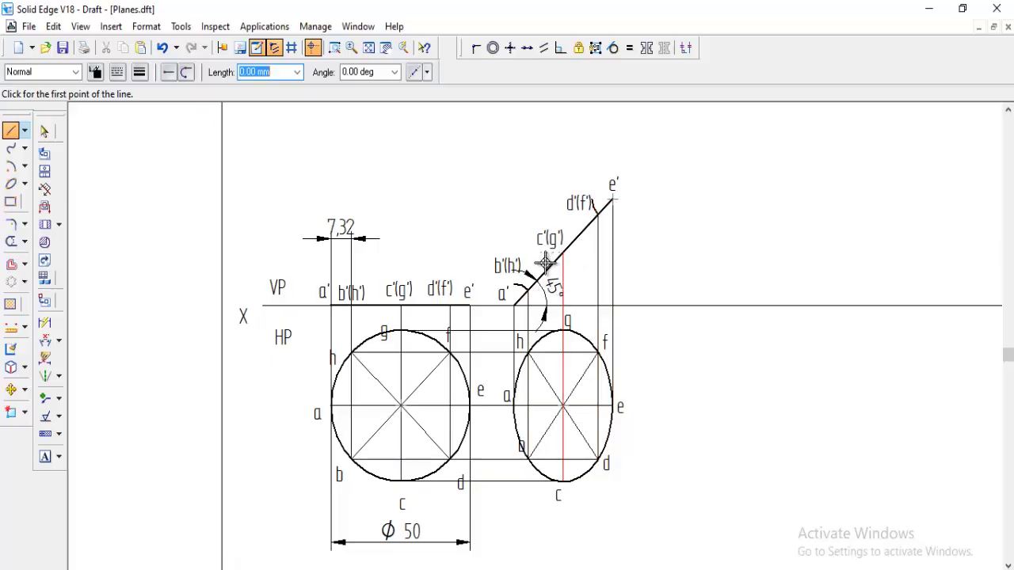
Draw a Normal line from a point on the XY line beyond the ellipse, sloping downward at -30°
scroll(731, 362, "up", 3)
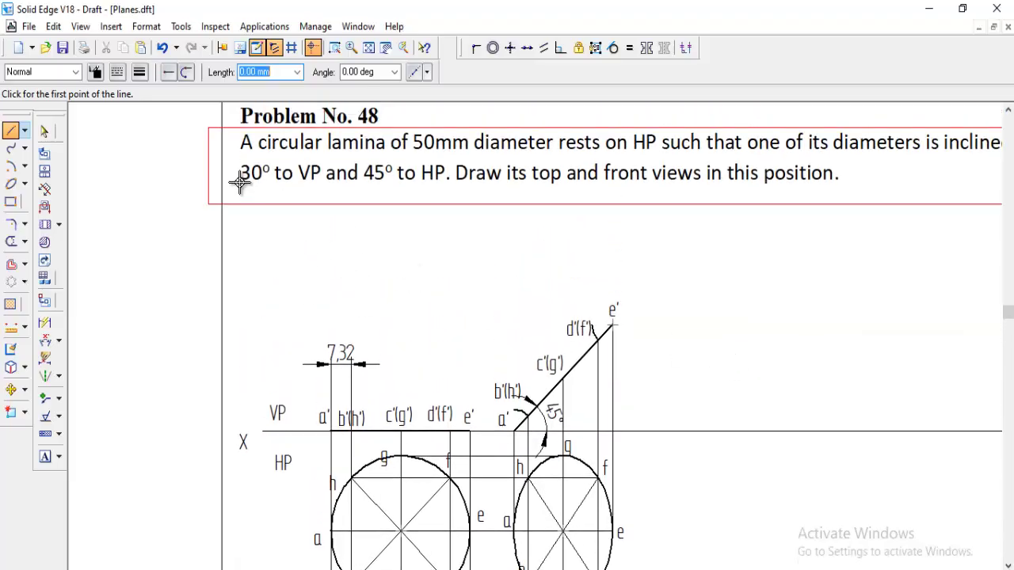
scroll(832, 320, "down", 2)
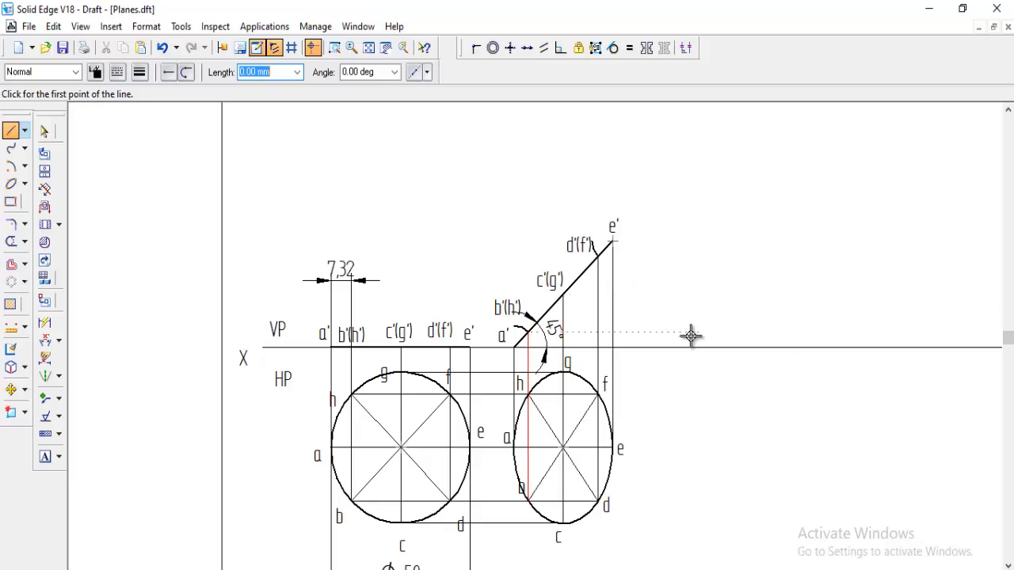
left_click(691, 347)
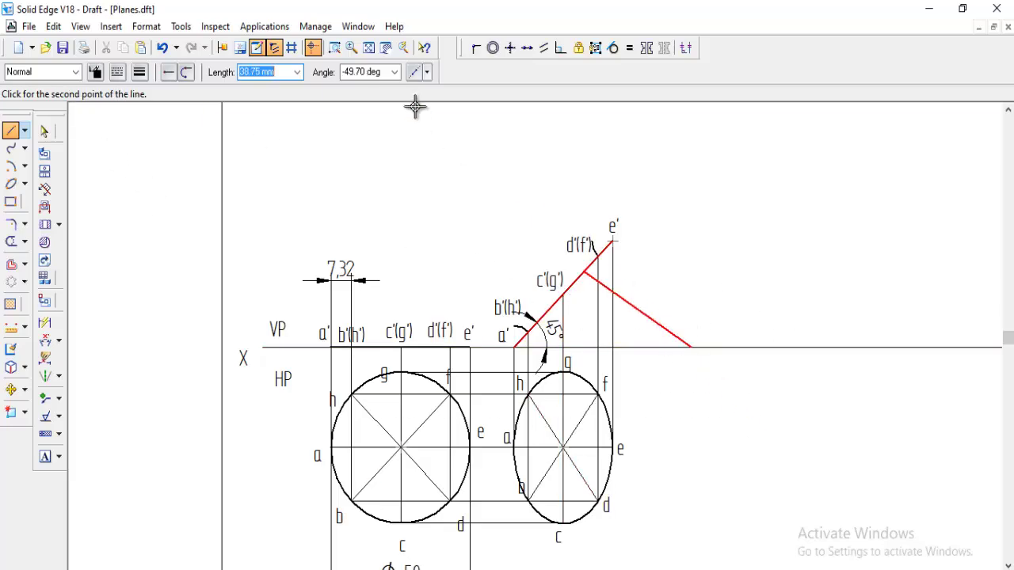
left_click(380, 72)
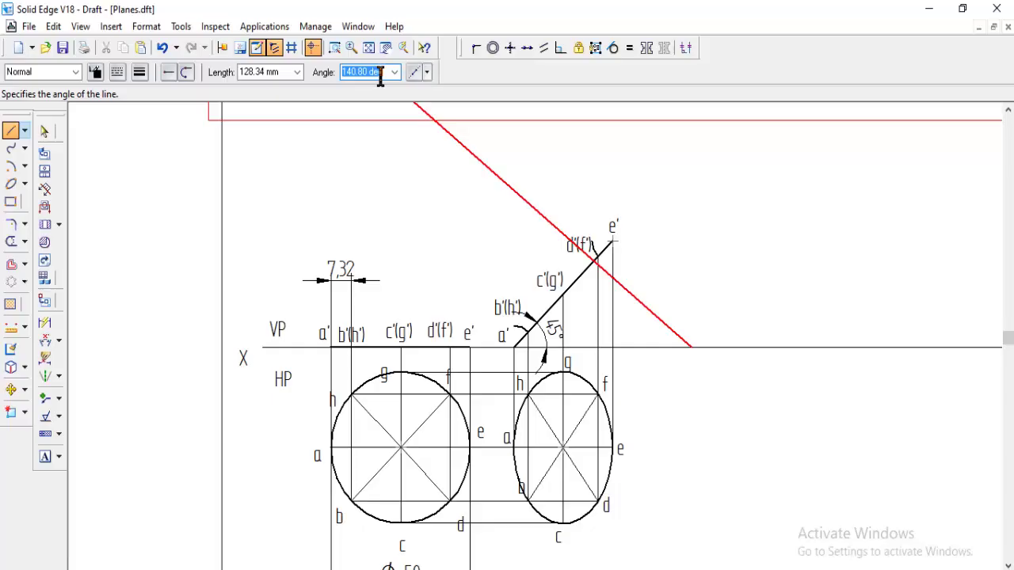
type("1")
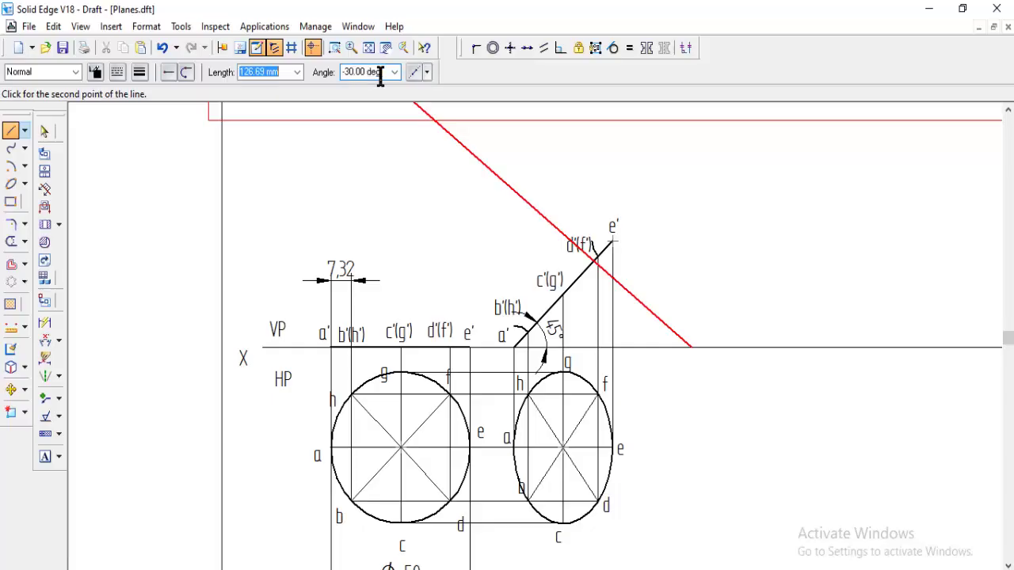
left_click(956, 520)
key("Escape")
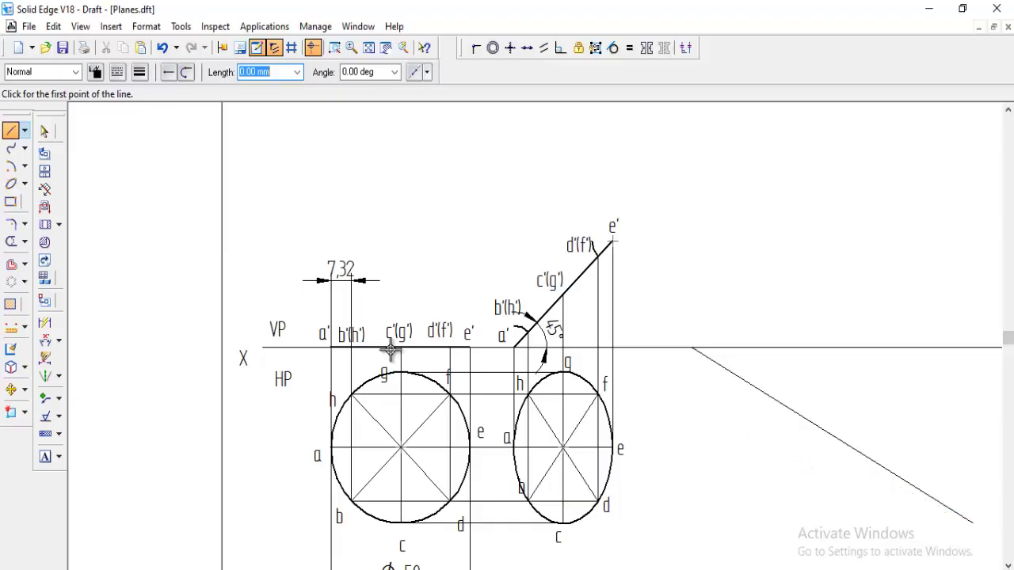
Dimension the angle between the new sloping line and the XY line
left_click(45, 339)
left_click(721, 361)
left_click(726, 347)
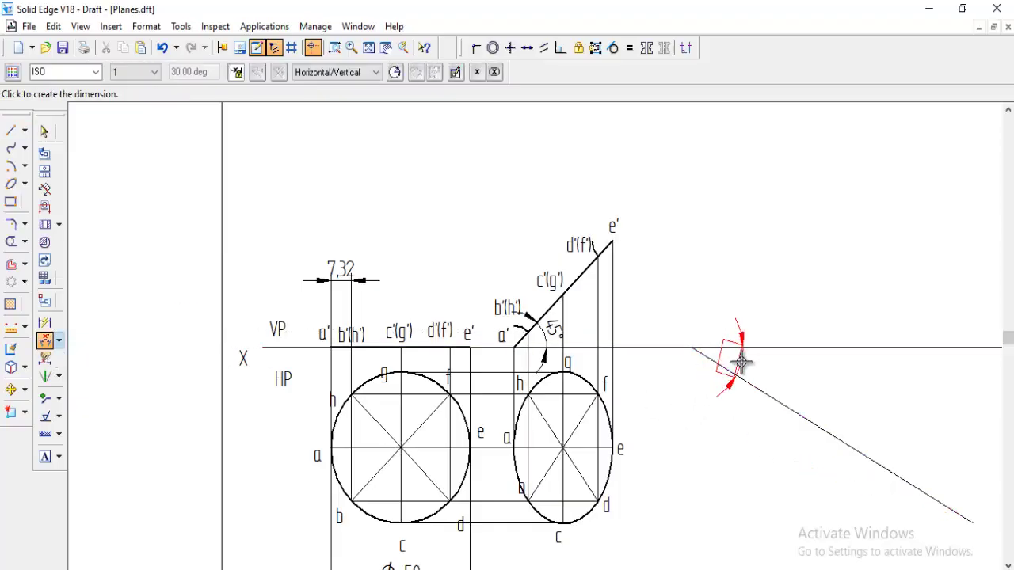
left_click(755, 363)
right_click(734, 412)
Dimension the ellipse's horizontal width from a to e, placing the dimension below the ellipse
scroll(713, 400, "down", 1)
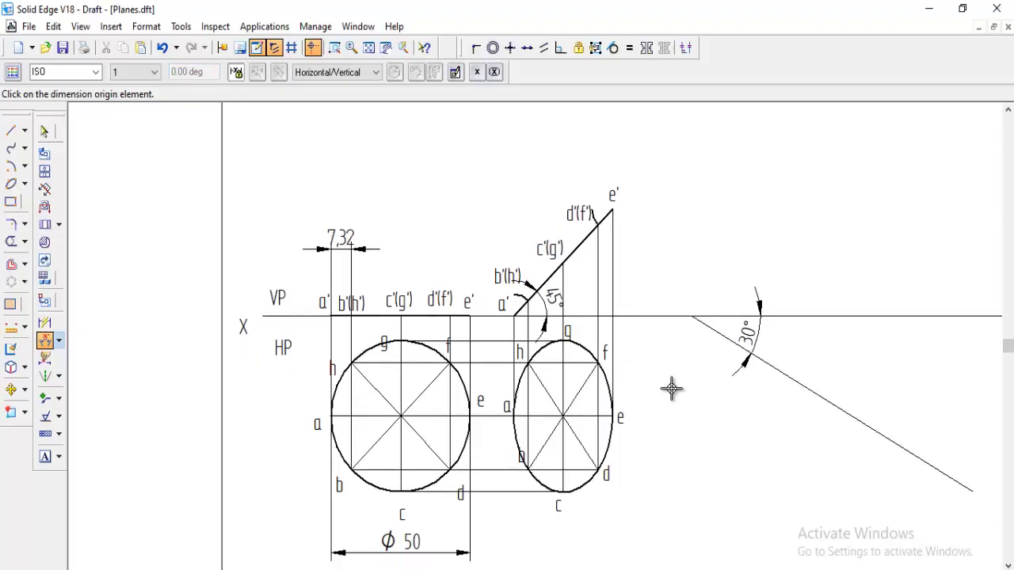
left_click(45, 324)
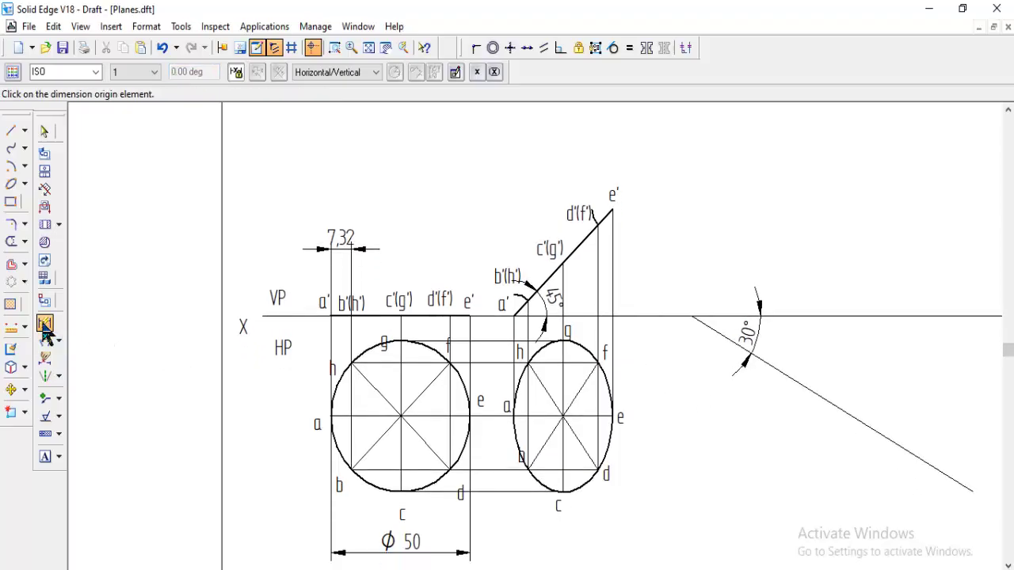
left_click(589, 419)
left_click(590, 546)
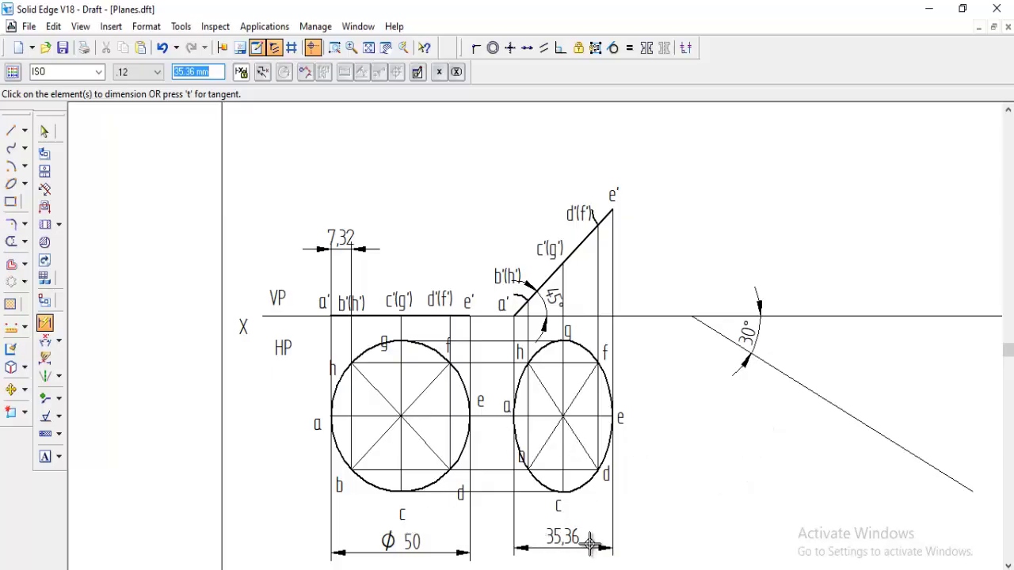
Draw a short arc of radius 50 mm, centred on the sloping line's start point, cutting across that line
scroll(681, 477, "down", 1)
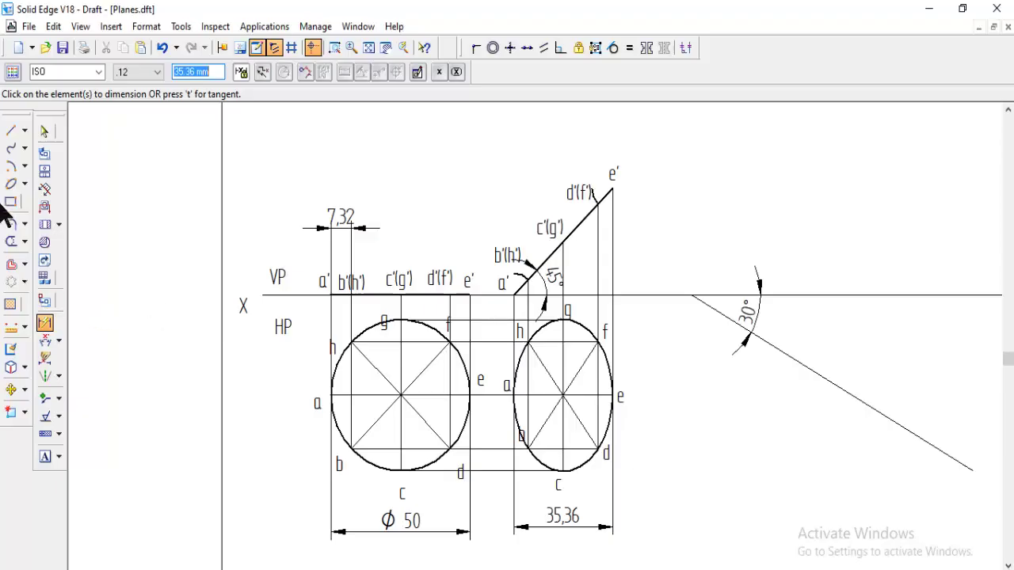
left_click(10, 167)
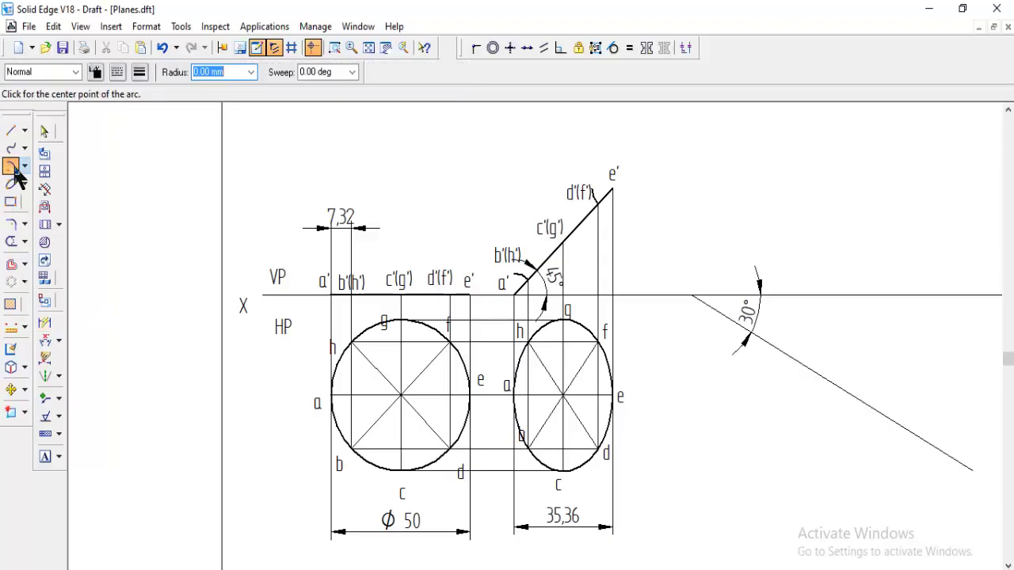
left_click(694, 296)
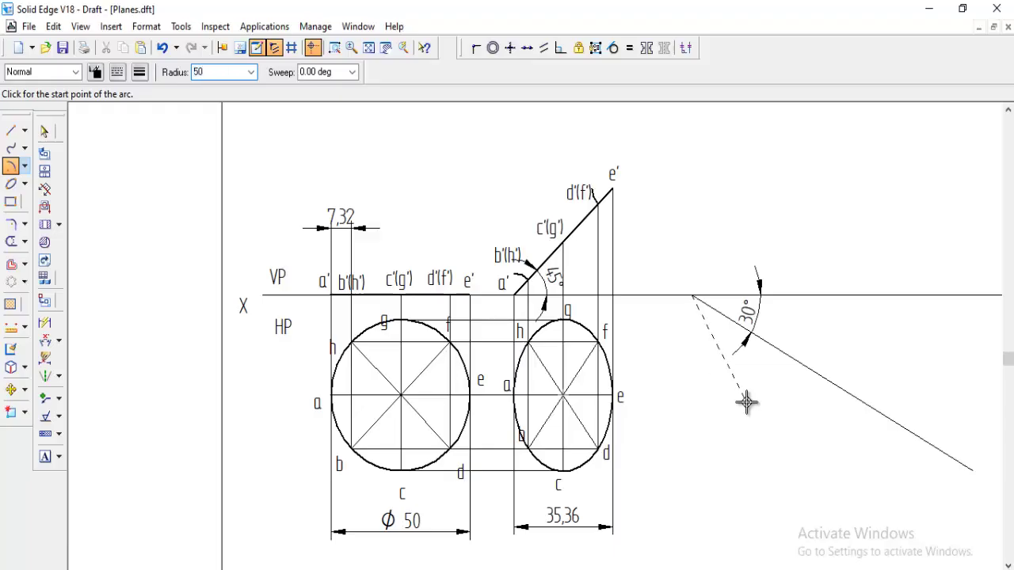
left_click(817, 367)
left_click(821, 363)
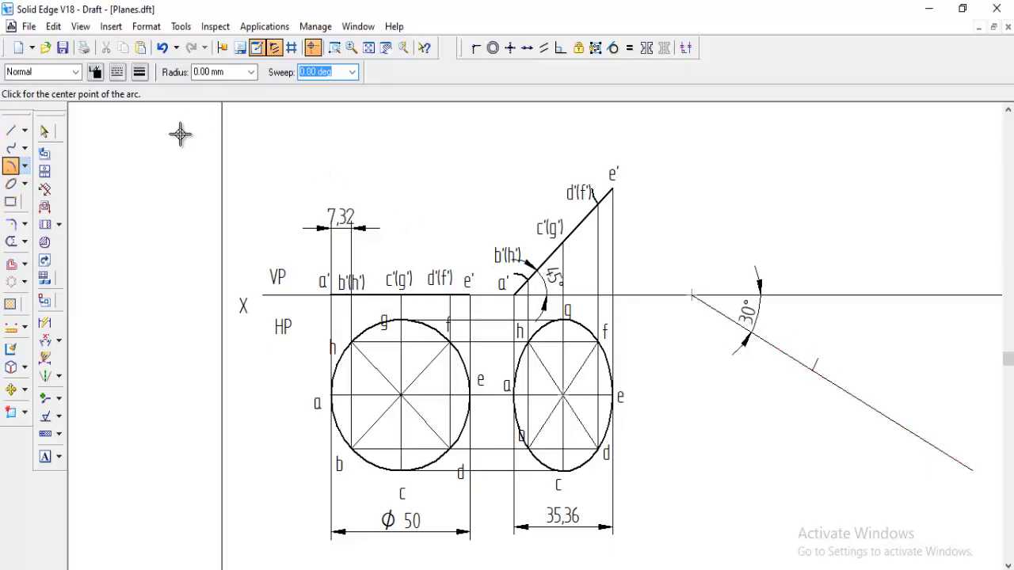
Set the line style to HiddenReference
left_click(74, 73)
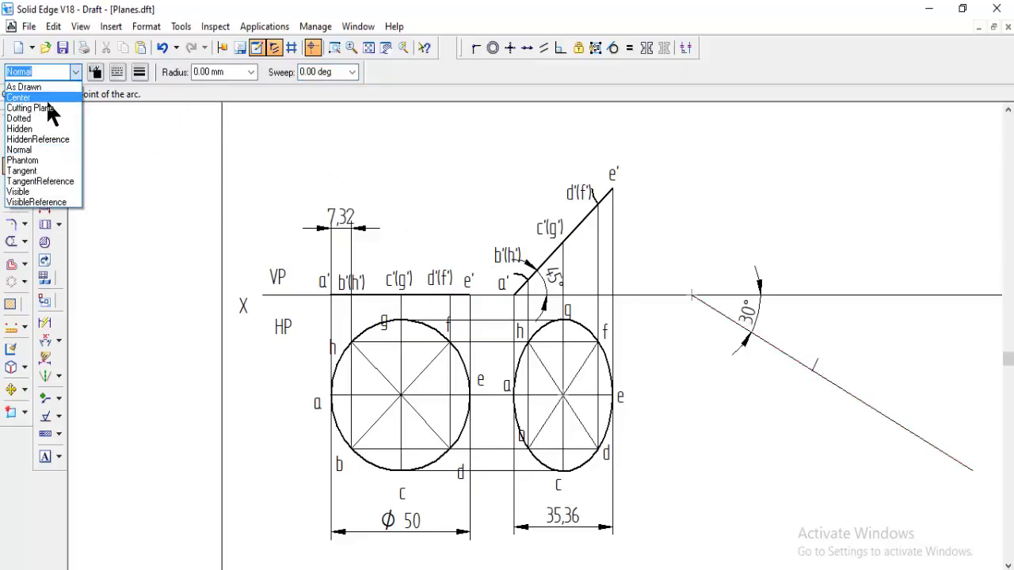
left_click(50, 138)
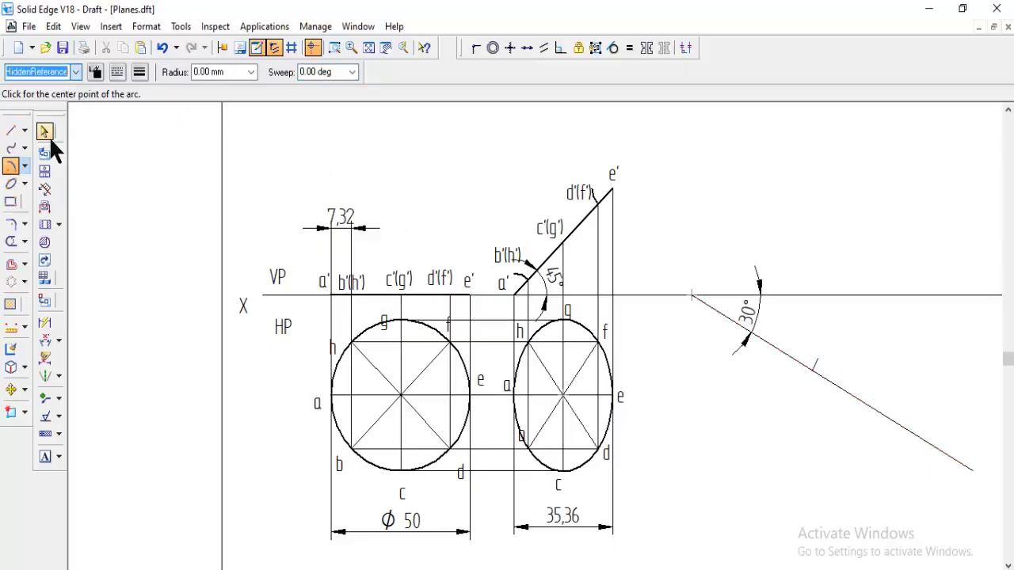
left_click(811, 371)
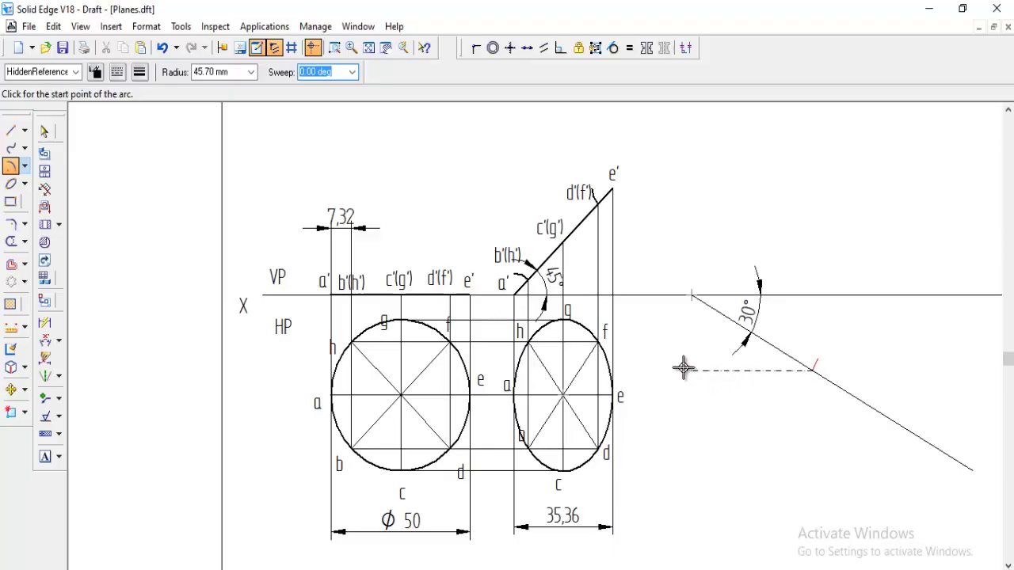
left_click(659, 374)
right_click(719, 428)
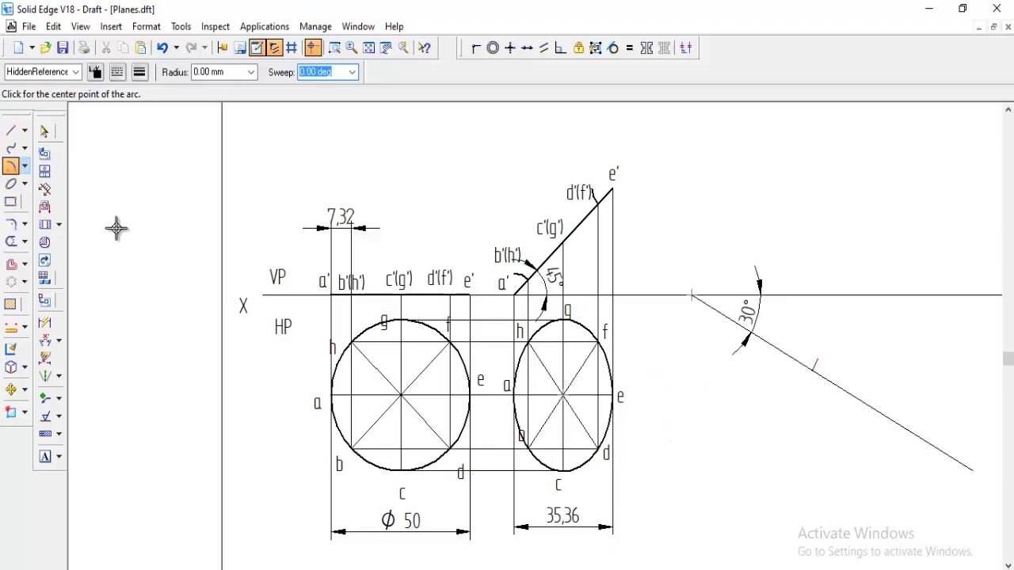
Draw a horizontal locus line from the 50 mm arc's intersection with the sloping line back toward the ellipse
left_click(12, 131)
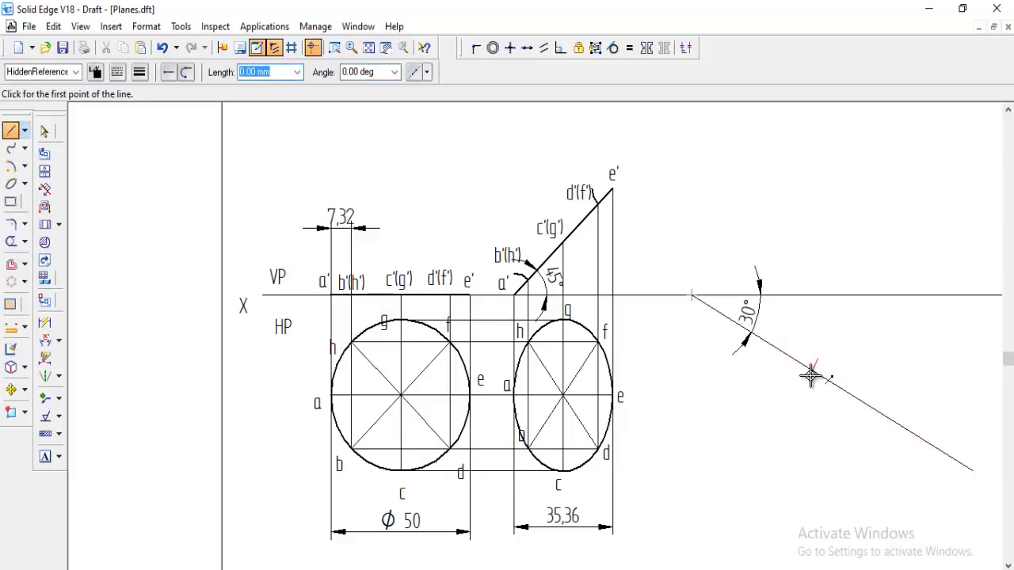
left_click(646, 369)
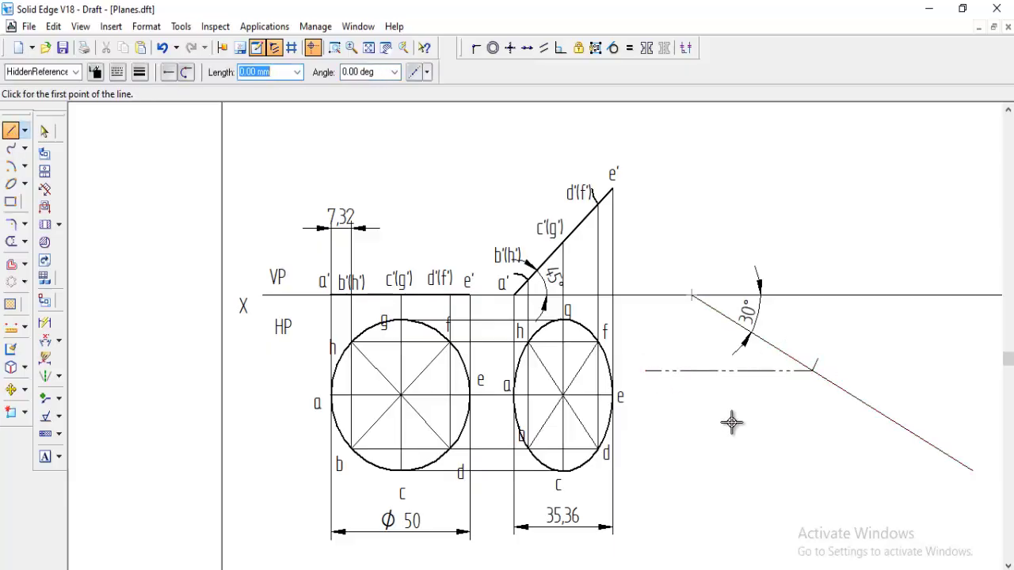
Draw a short arc of radius 35.36 mm, centred on the sloping line's start point, cutting the horizontal locus line
left_click(11, 168)
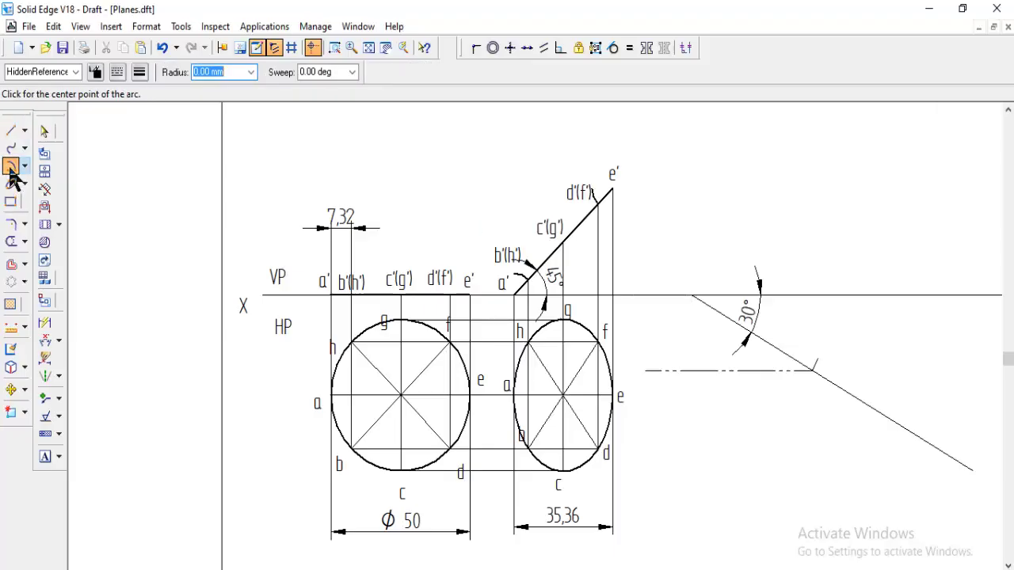
left_click(694, 296)
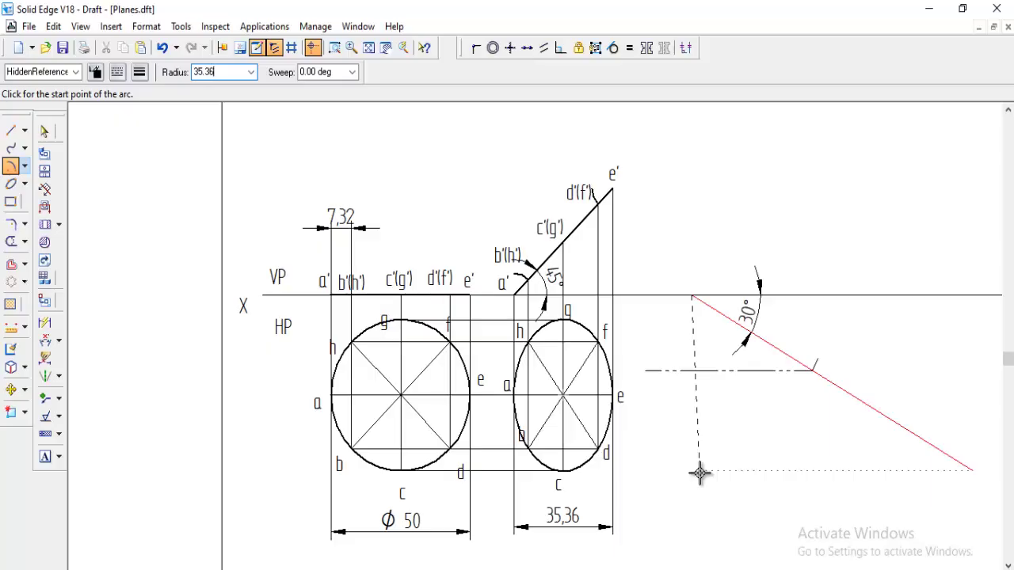
key("Tab")
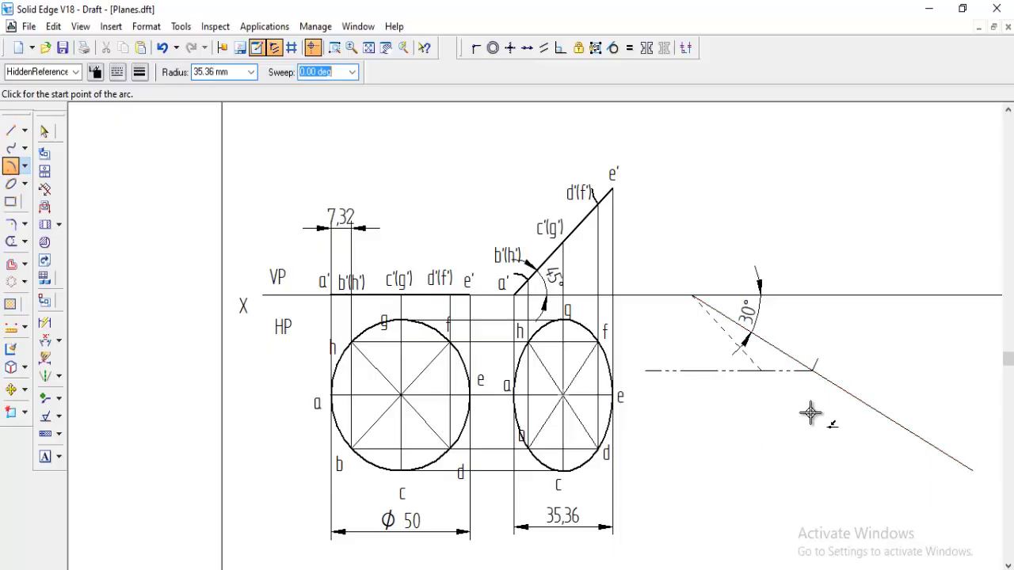
left_click(758, 369)
left_click(767, 420)
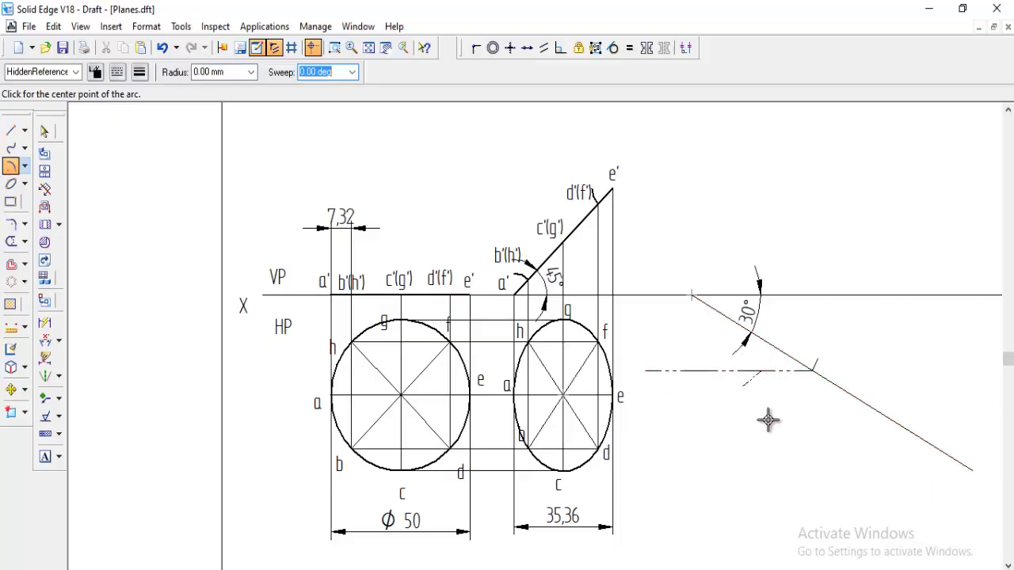
Draw a Normal line from the sloping line's start point to the second arc's locus intersection and extend it about 63 mm beyond
left_click(10, 131)
left_click(75, 72)
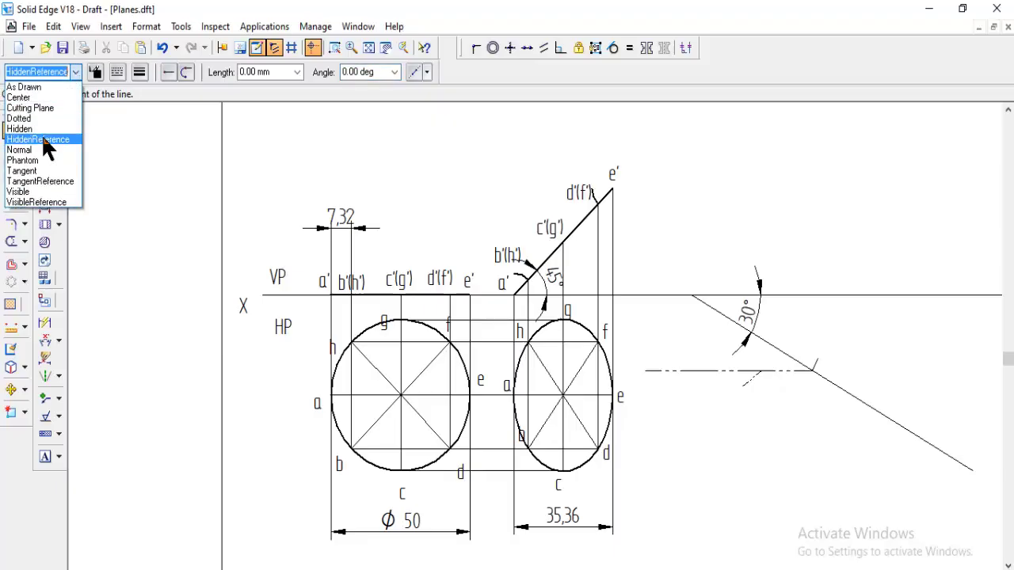
left_click(40, 150)
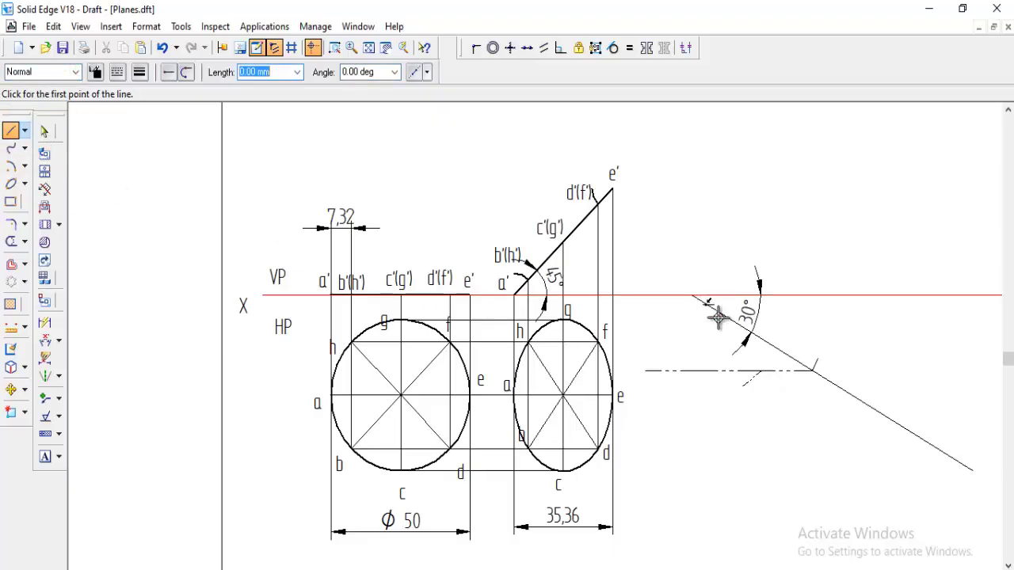
left_click(695, 295)
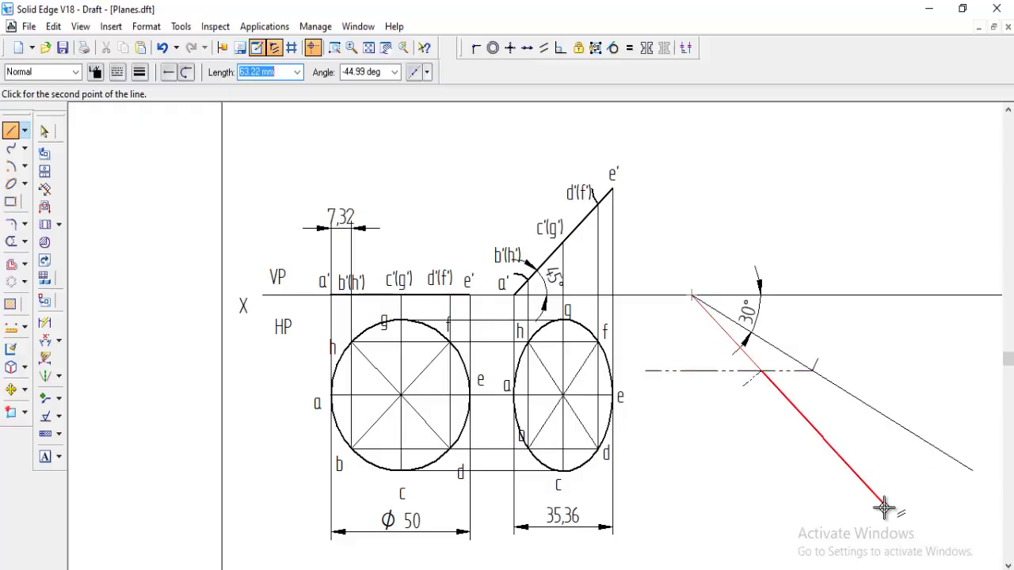
left_click(885, 505)
right_click(722, 376)
Dimension the angle between the steeper sloping line and the XY line, outside the 30° dimension
left_click(46, 342)
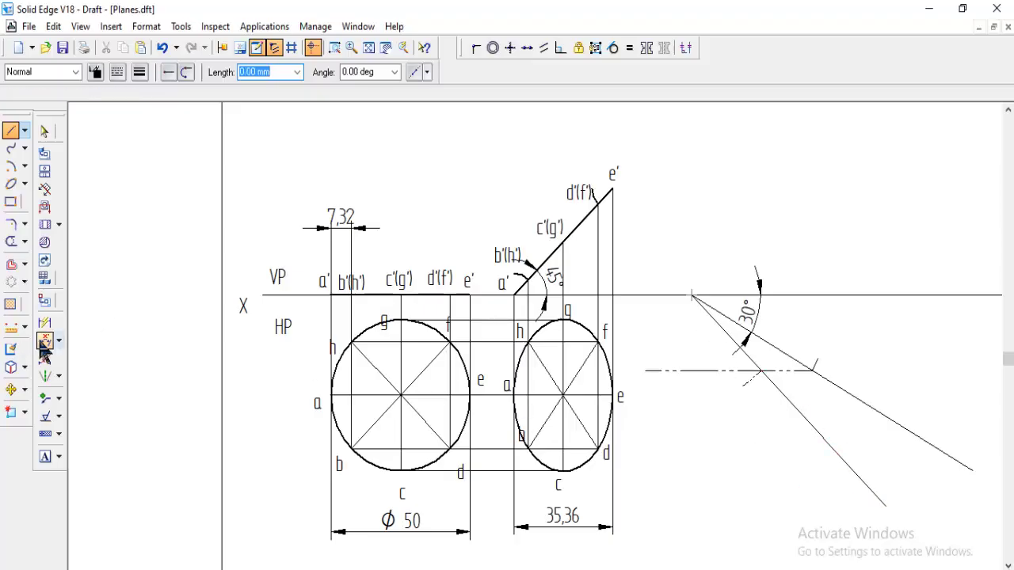
left_click(753, 361)
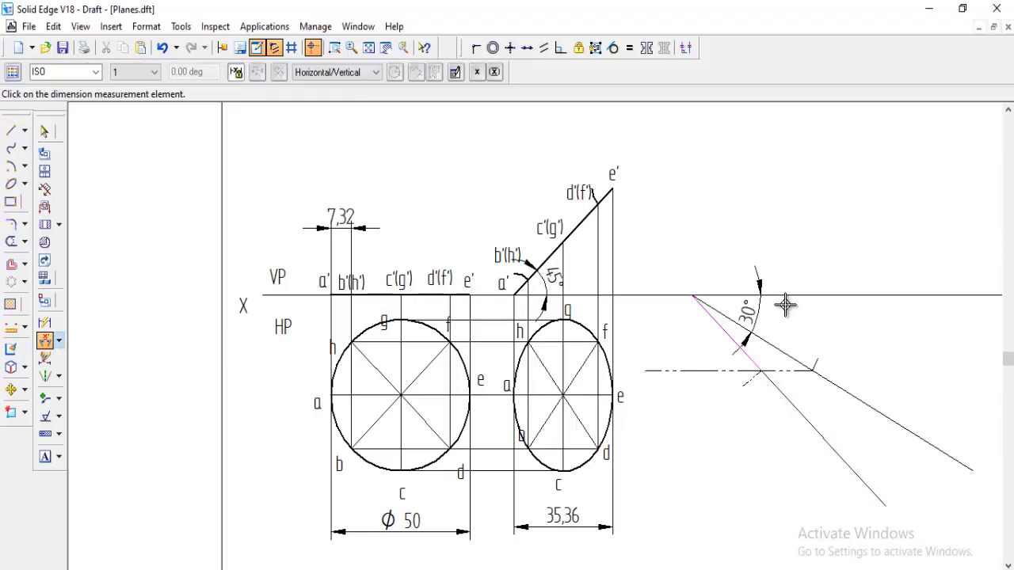
left_click(787, 294)
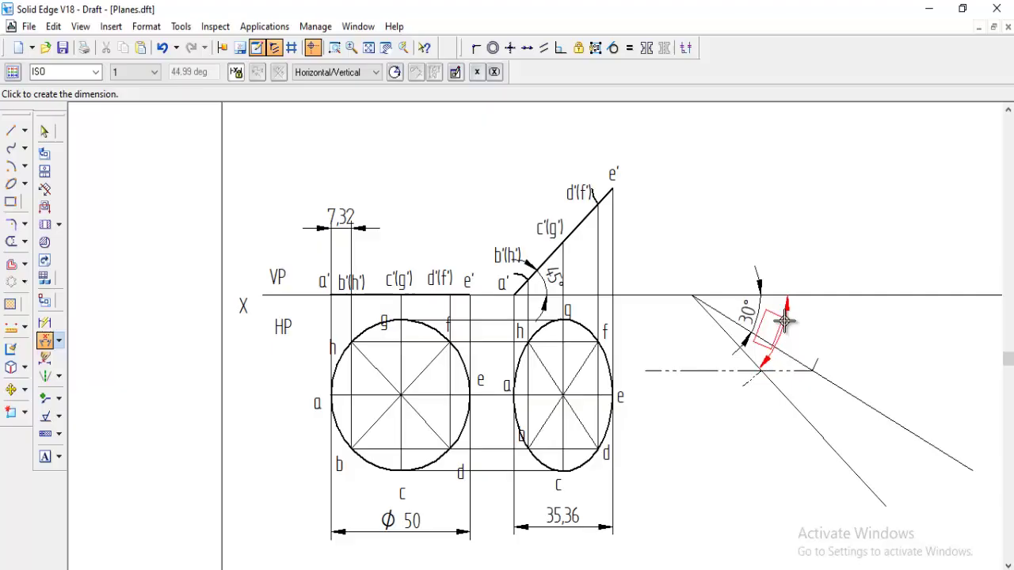
left_click(786, 321)
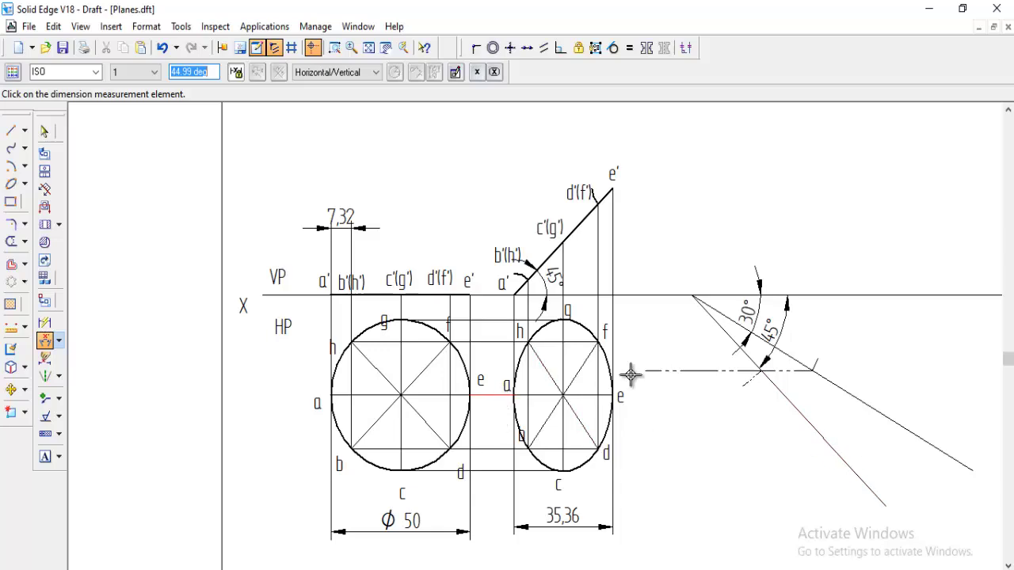
Copy the middle ellipse with its diameters, placing the copy's point a on the steeper sloping line below the 45° dimension
left_click(12, 389)
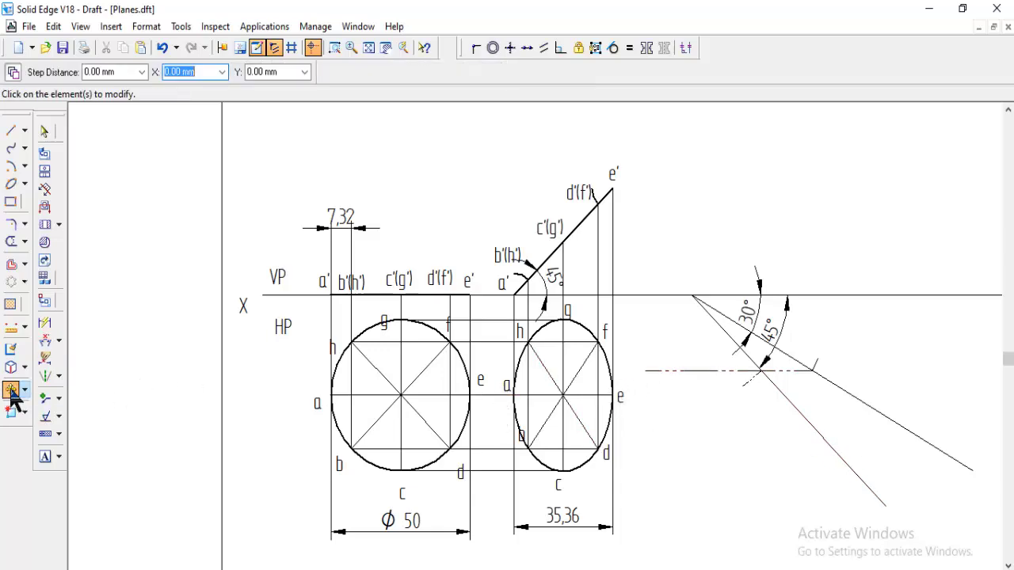
left_click(547, 335)
left_click(540, 362)
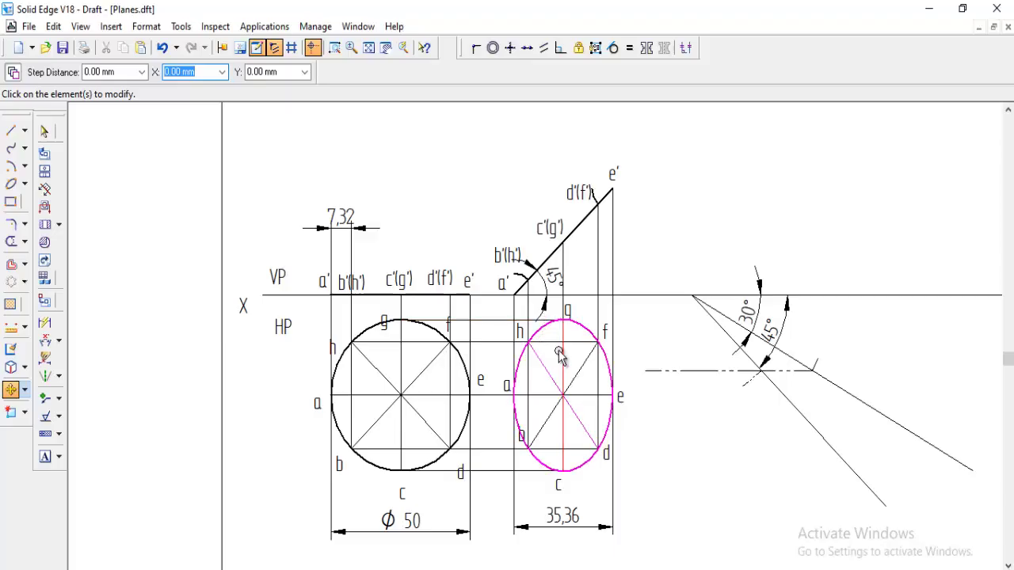
left_click(564, 356)
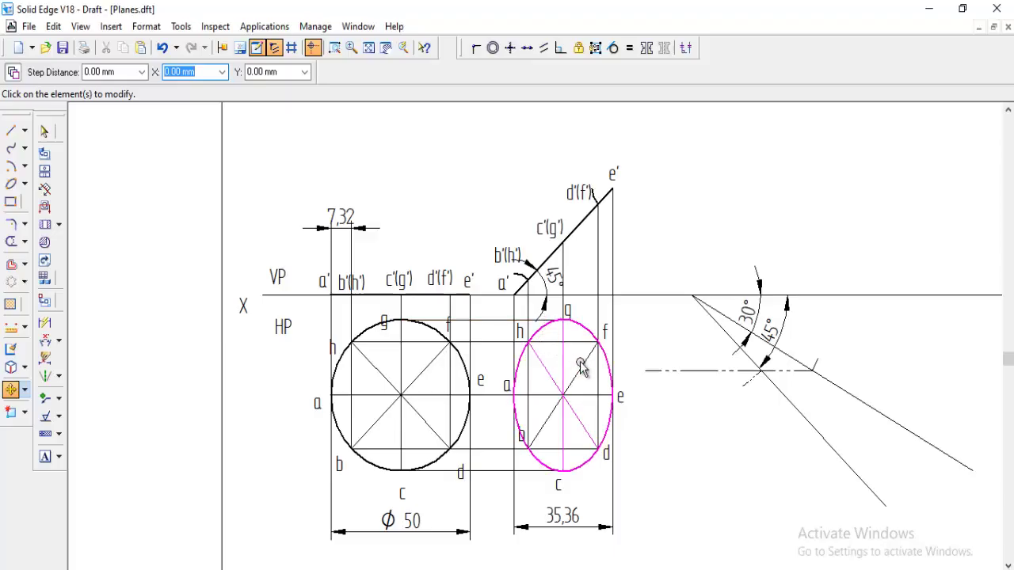
left_click(543, 412)
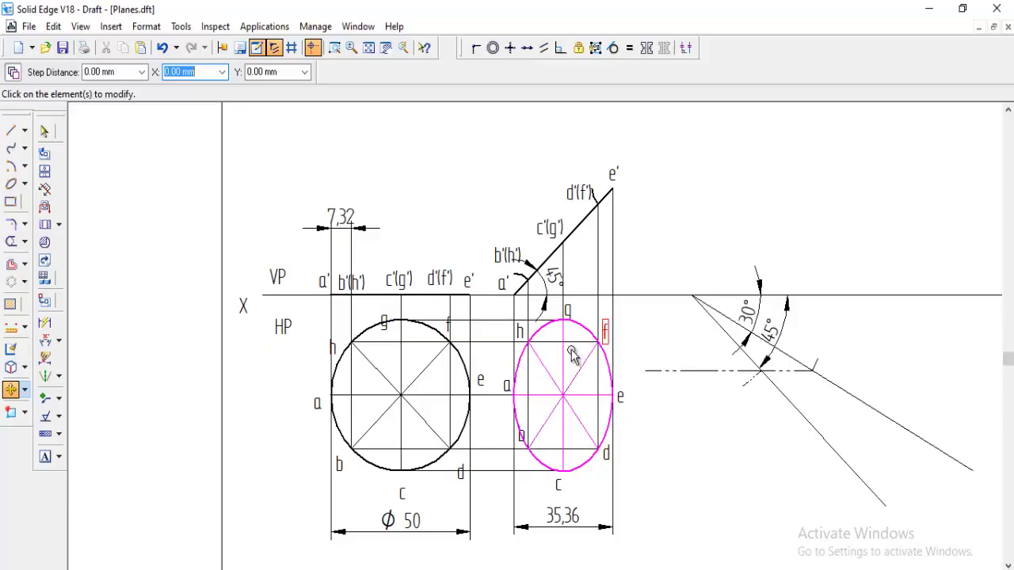
left_click(527, 398)
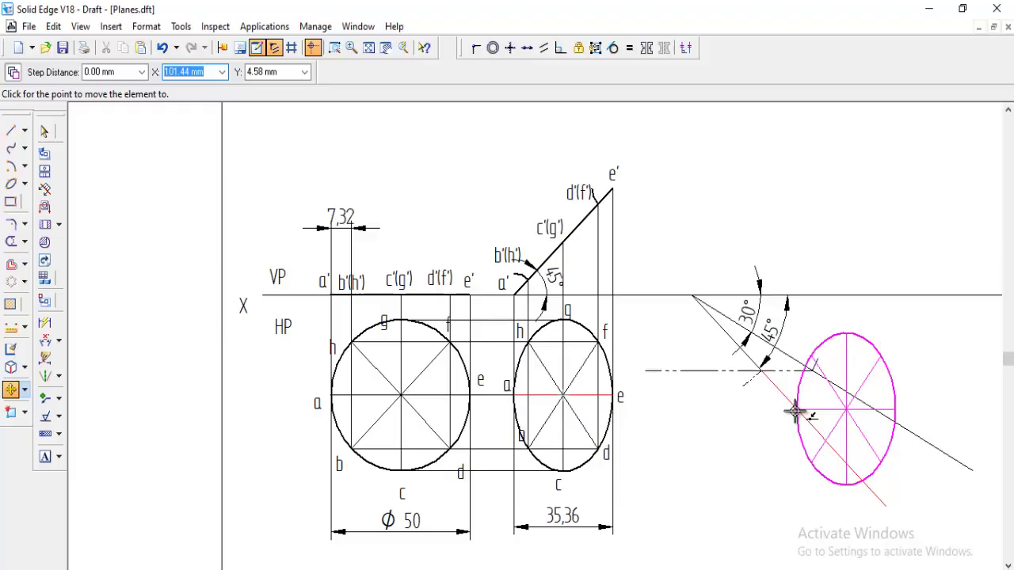
left_click(795, 411)
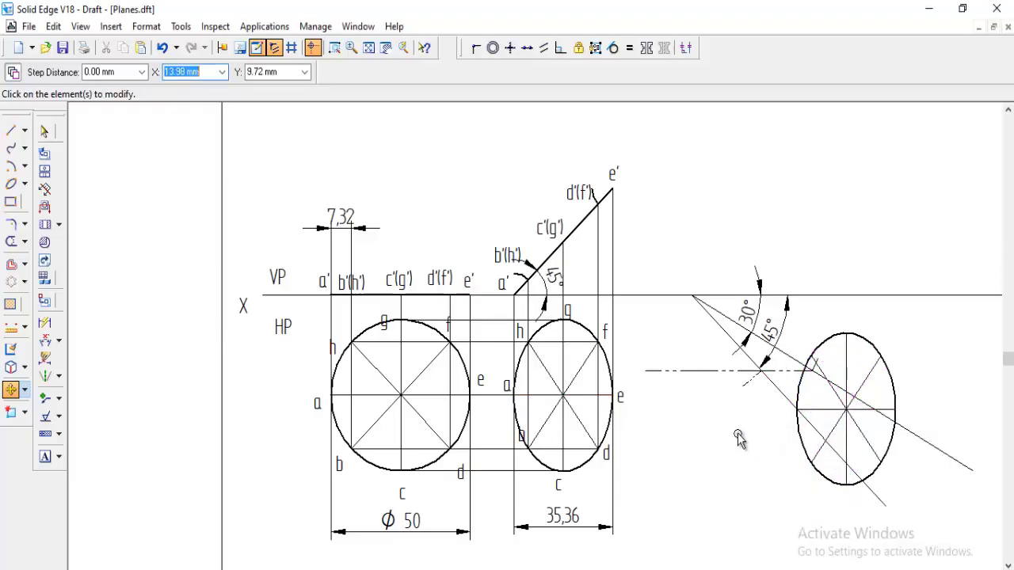
Rotate the copied ellipse and its diameters about point a until diameter a–e lies along the steeper sloping line
left_click(24, 390)
left_click(63, 410)
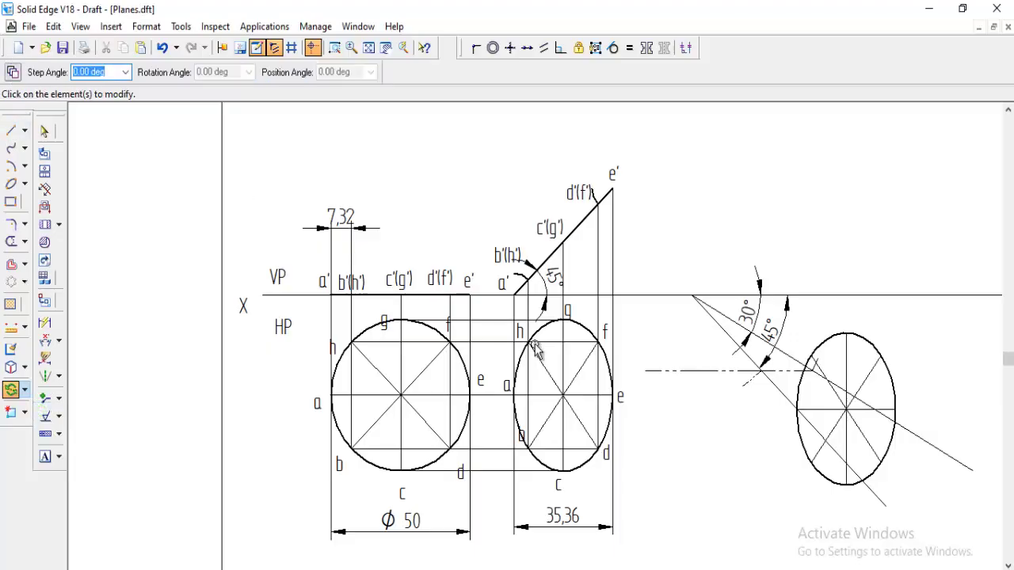
left_click(825, 339)
left_click(826, 377)
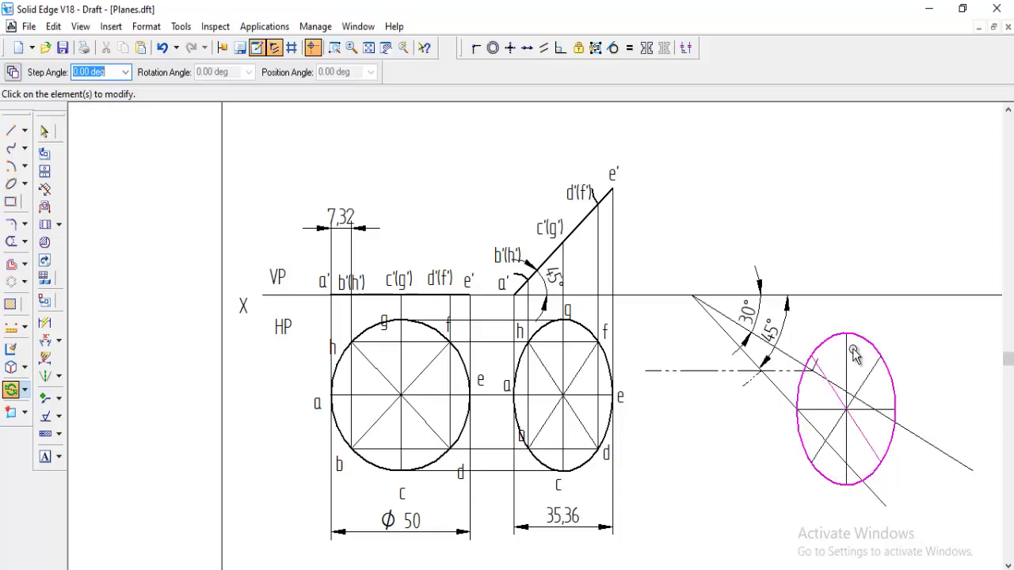
right_click(863, 412)
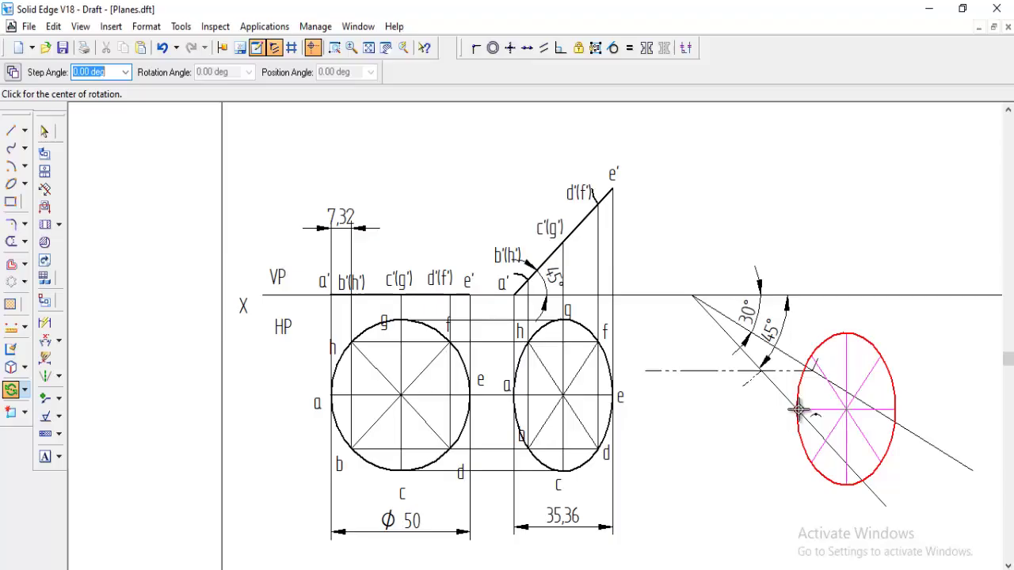
left_click(796, 409)
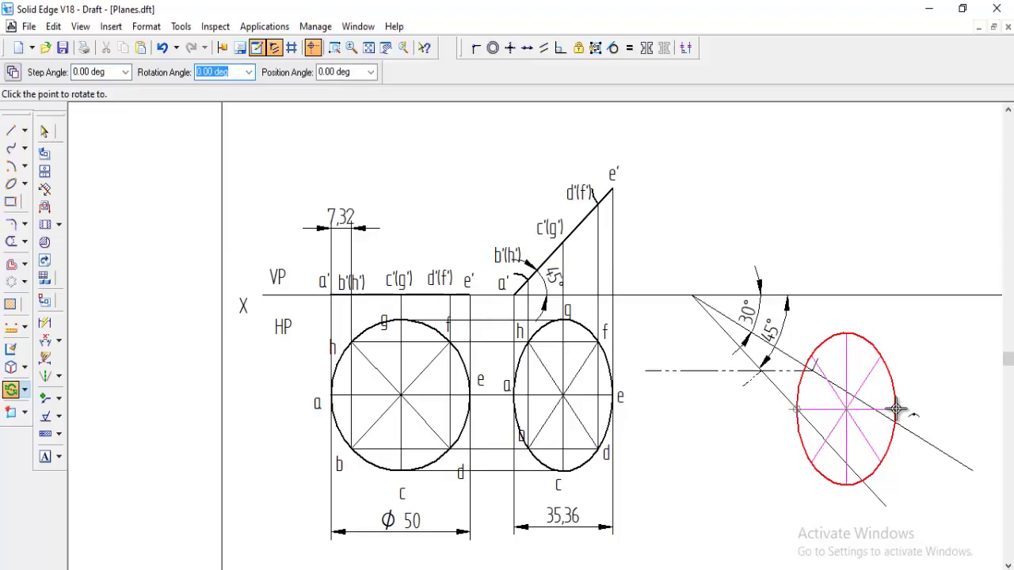
left_click(871, 486)
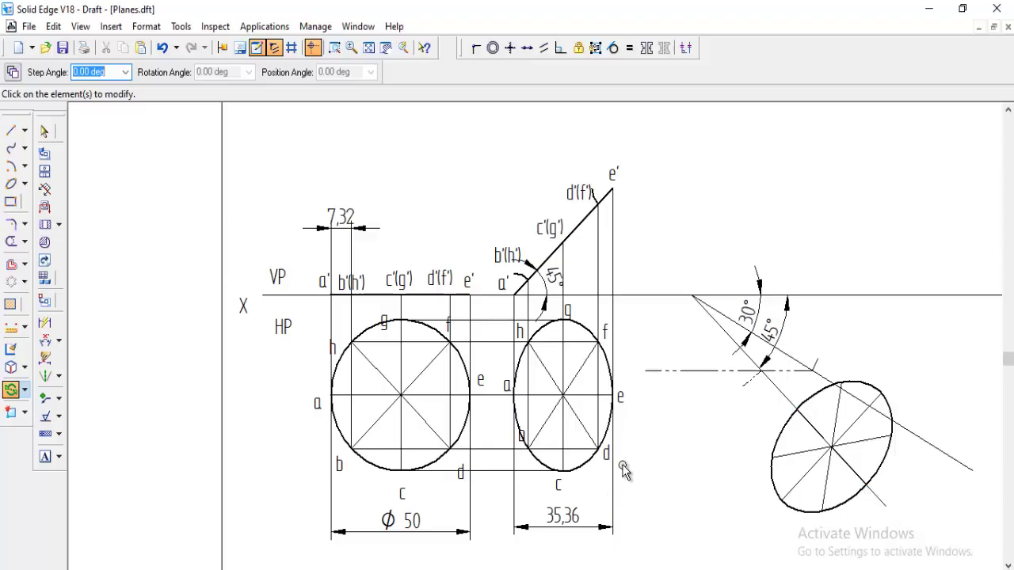
Copy the labels a, h, g and f from the middle ellipse to the matching points on the rotated ellipse
left_click(25, 389)
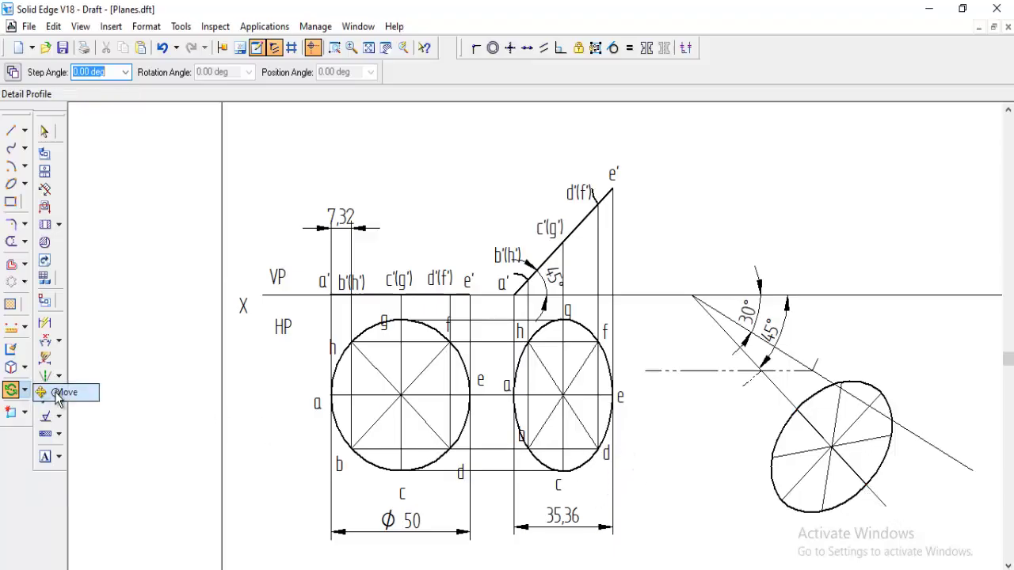
left_click(63, 389)
left_click(504, 372)
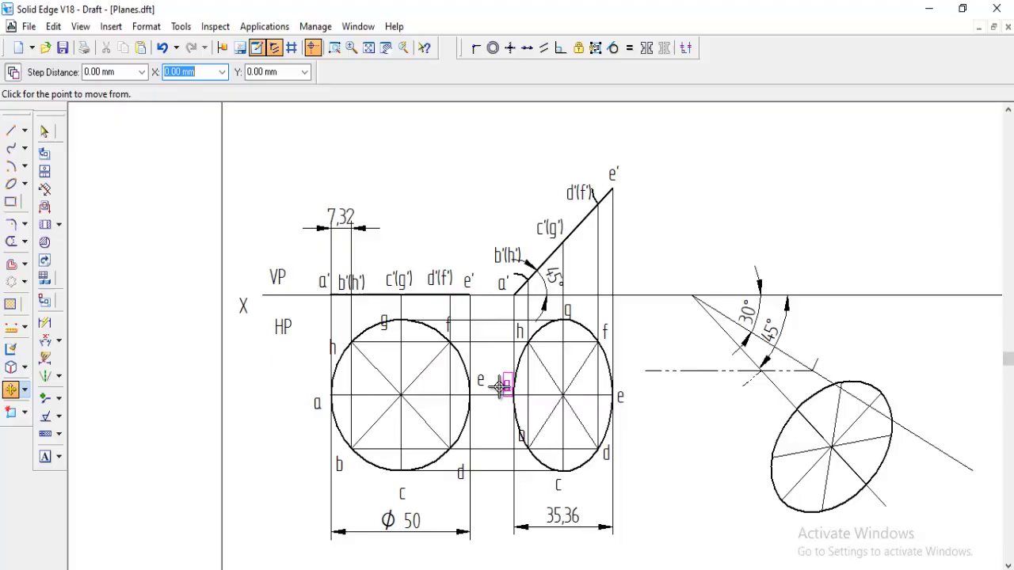
right_click(760, 420)
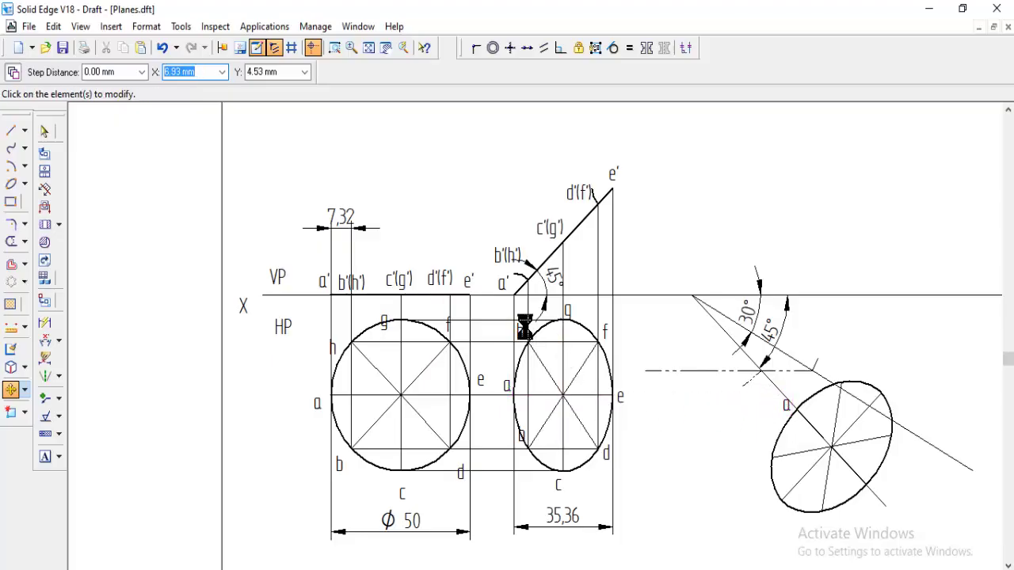
left_click(523, 329)
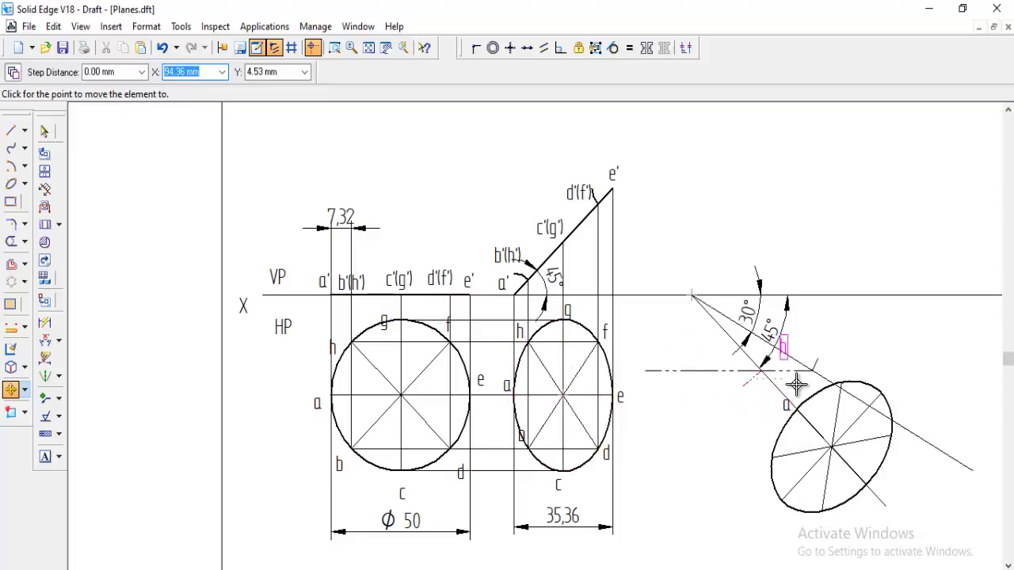
left_click(844, 400)
left_click(567, 308)
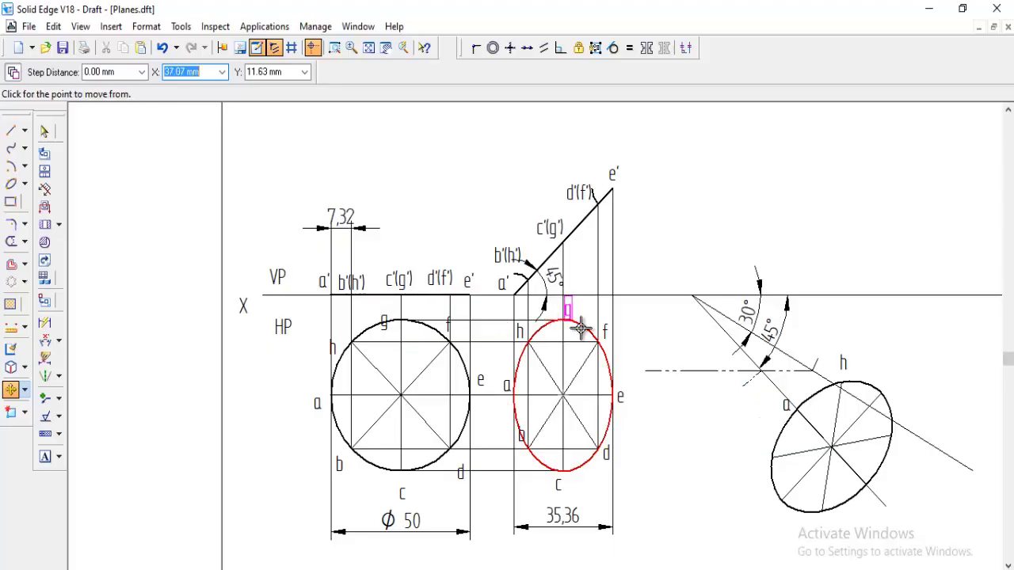
left_click(581, 329)
left_click(901, 396)
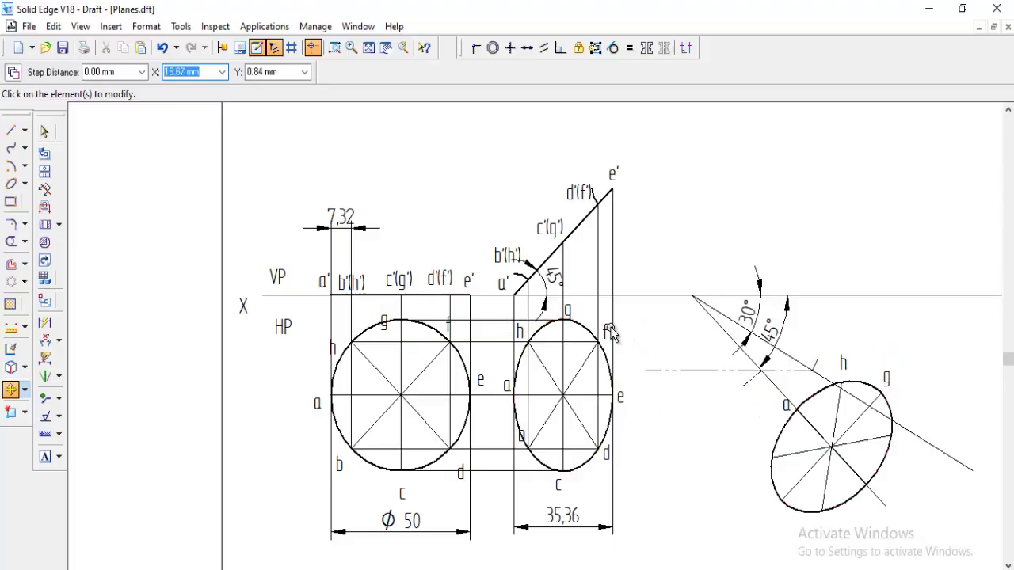
left_click(608, 331)
left_click(602, 328)
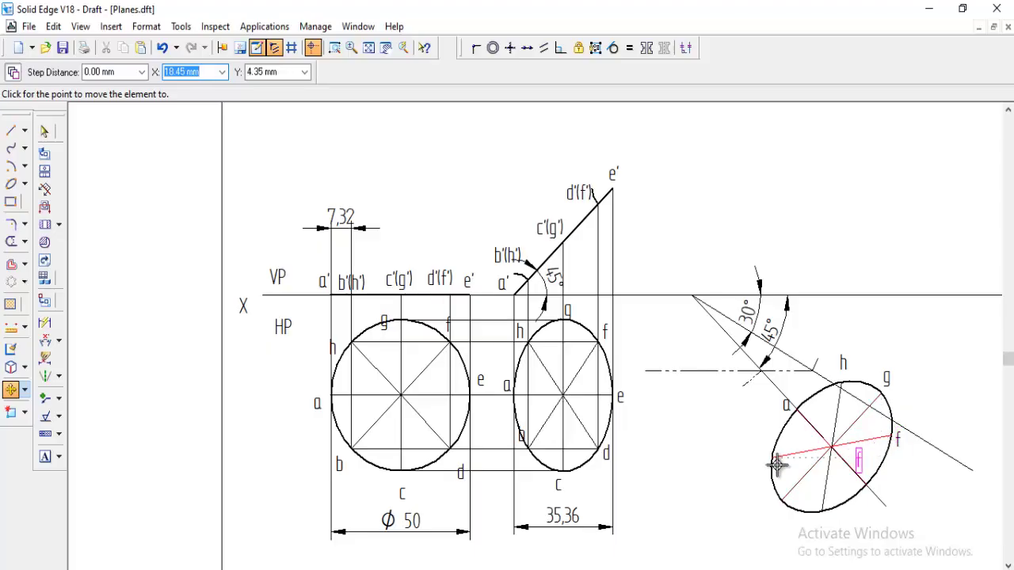
key("Escape")
Copy the labels e, d, c and b from the middle ellipse to the matching points on the rotated ellipse
left_click(622, 398)
left_click(625, 324)
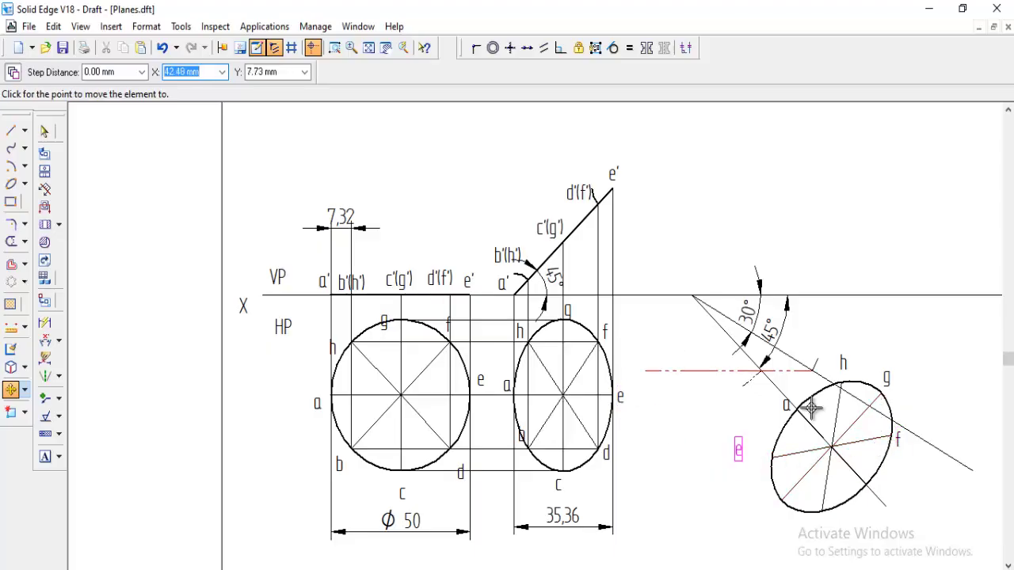
left_click(872, 428)
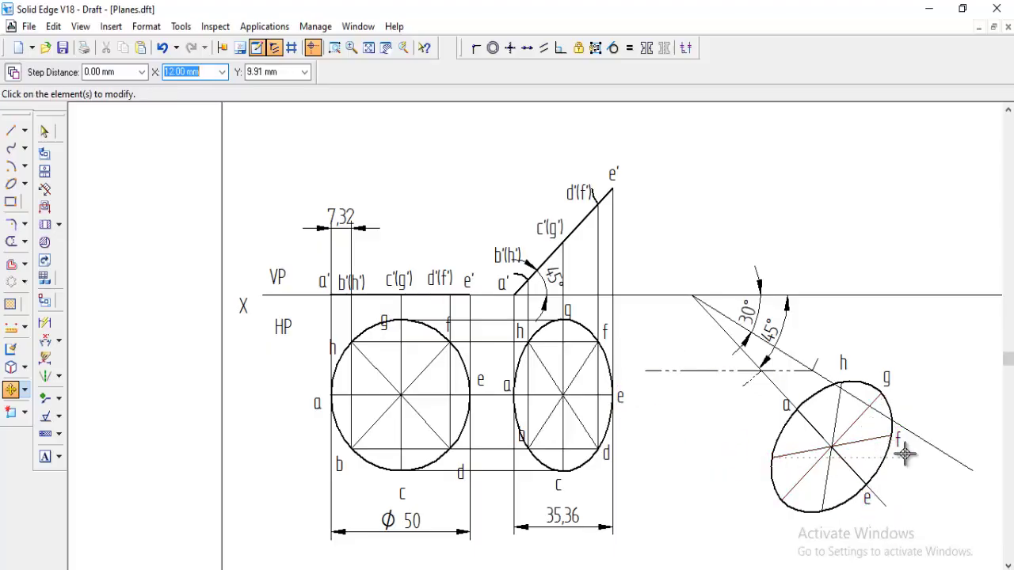
left_click(606, 462)
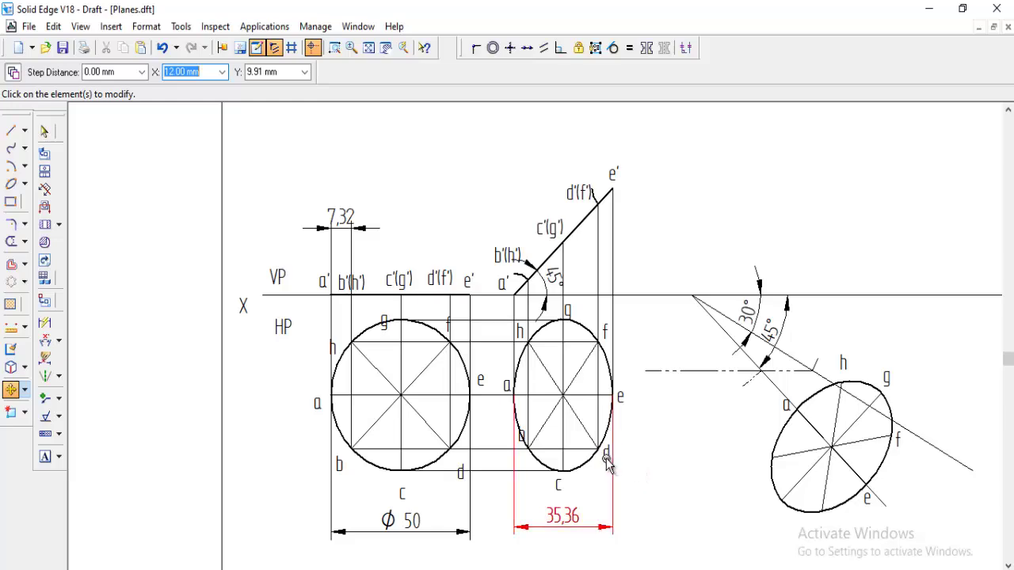
left_click(606, 460)
left_click(606, 460)
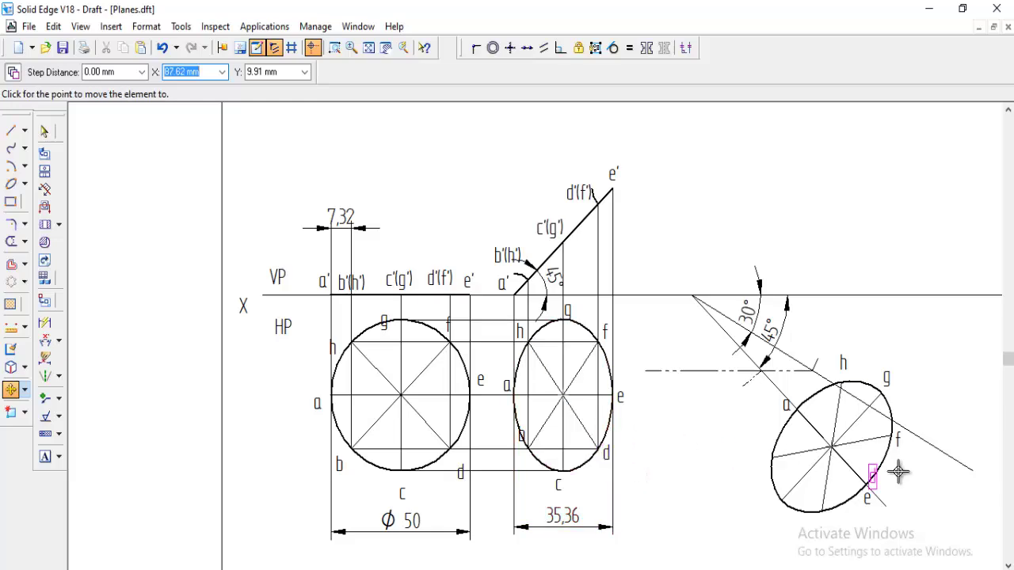
left_click(826, 503)
left_click(554, 480)
left_click(630, 458)
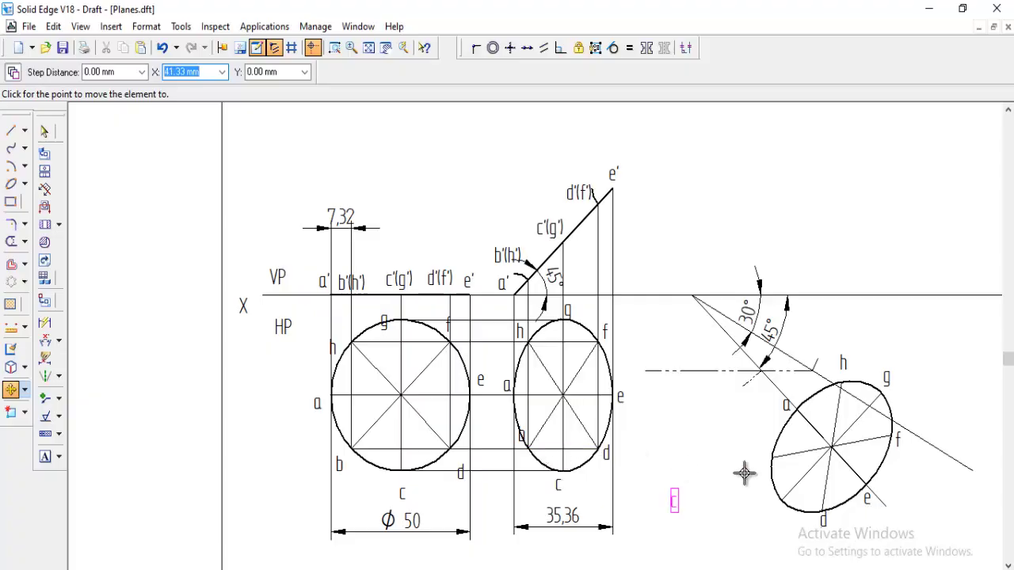
left_click(760, 476)
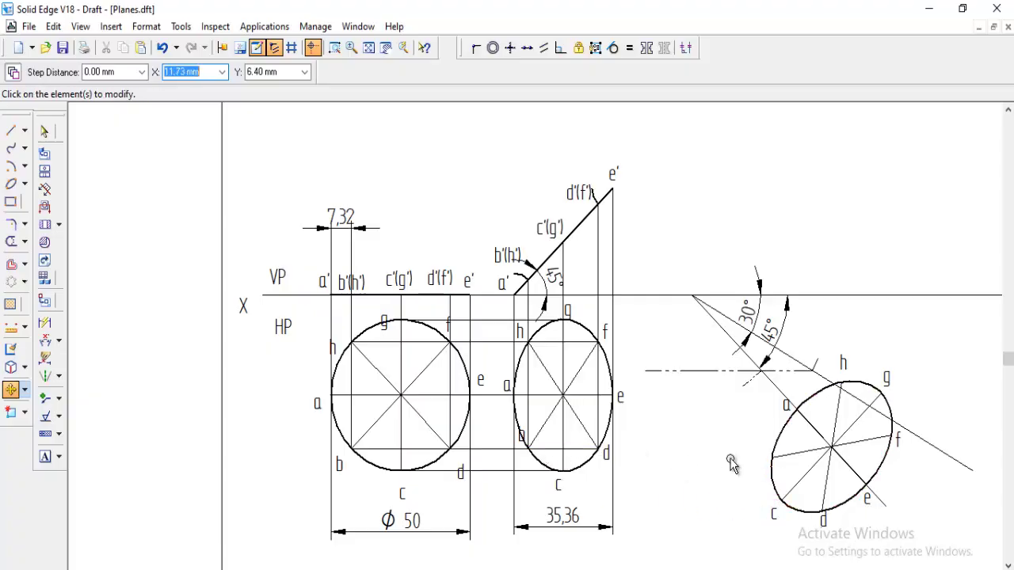
left_click(522, 435)
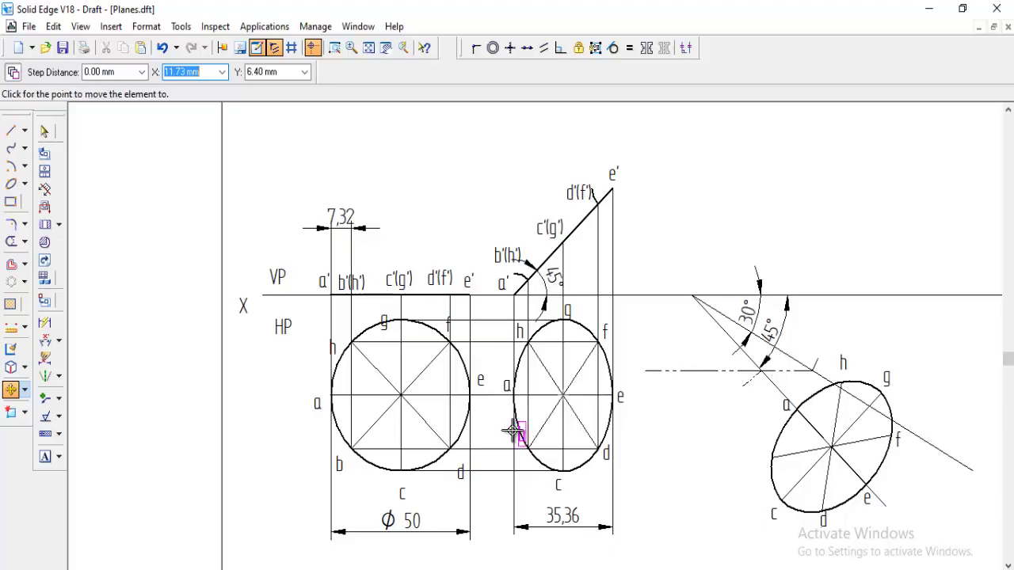
left_click(754, 460)
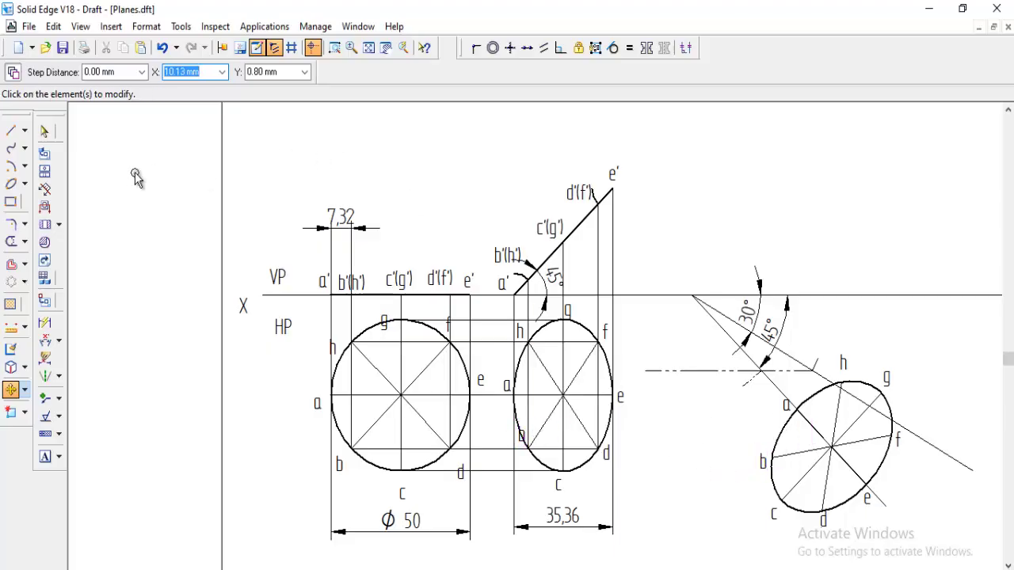
Draw a vertical Normal projector from point a of the rotated ellipse up to the XY line
left_click(11, 130)
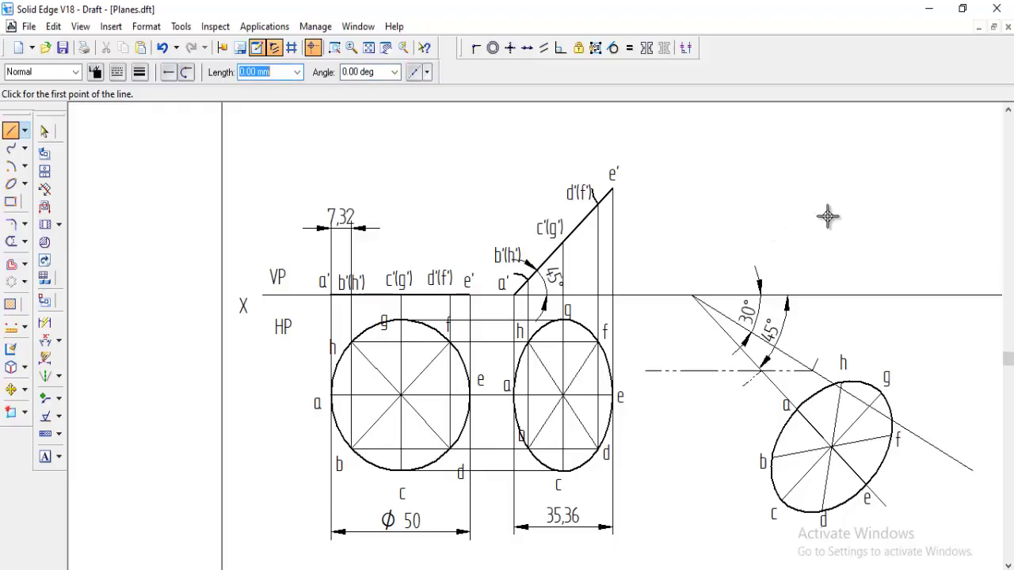
left_click(796, 407)
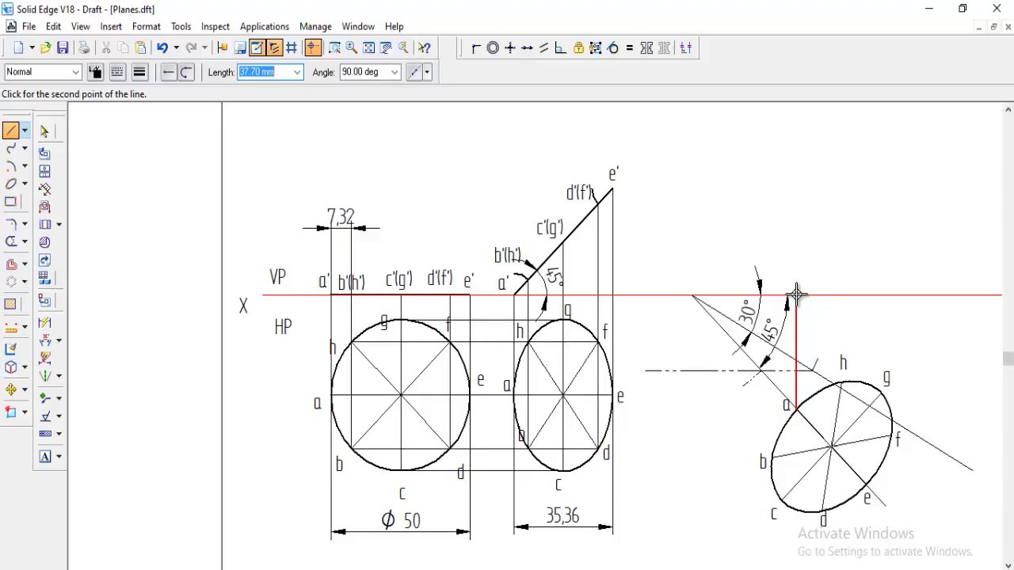
left_click(796, 295)
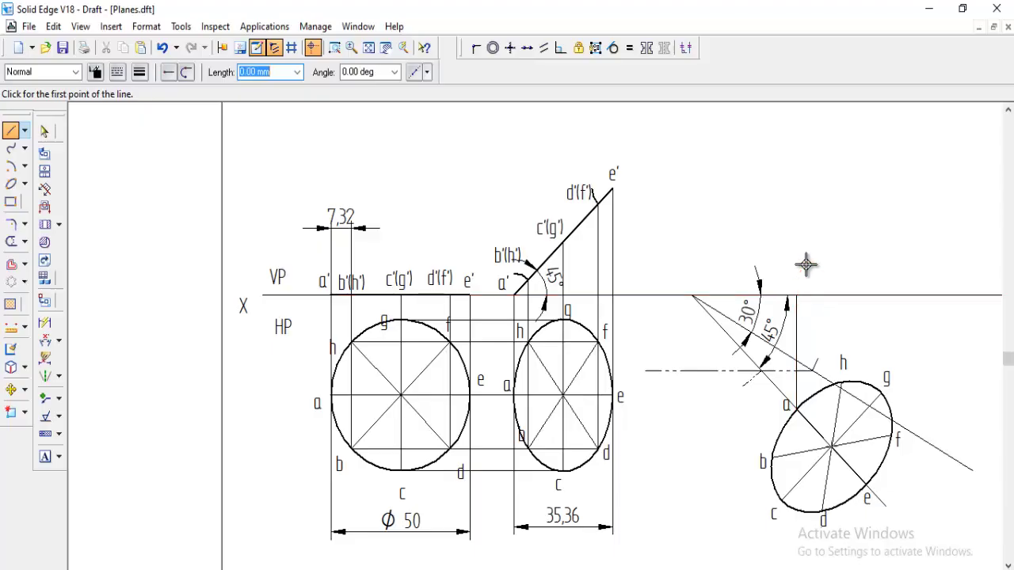
Draw a vertical projector from point b of the rotated ellipse to the level of b'(h'), and connect it horizontally to b'(h')
left_click(772, 458)
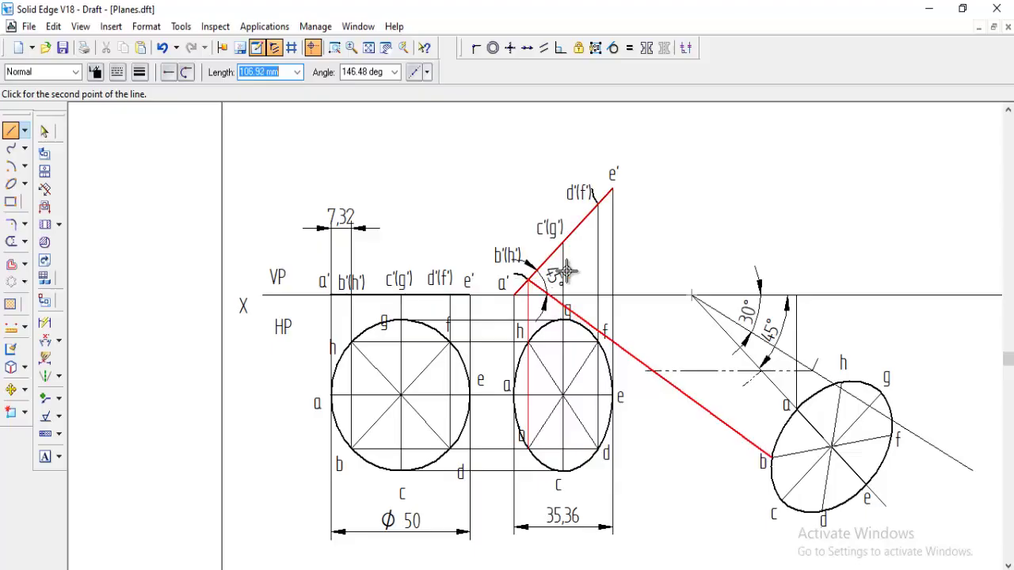
left_click(770, 281)
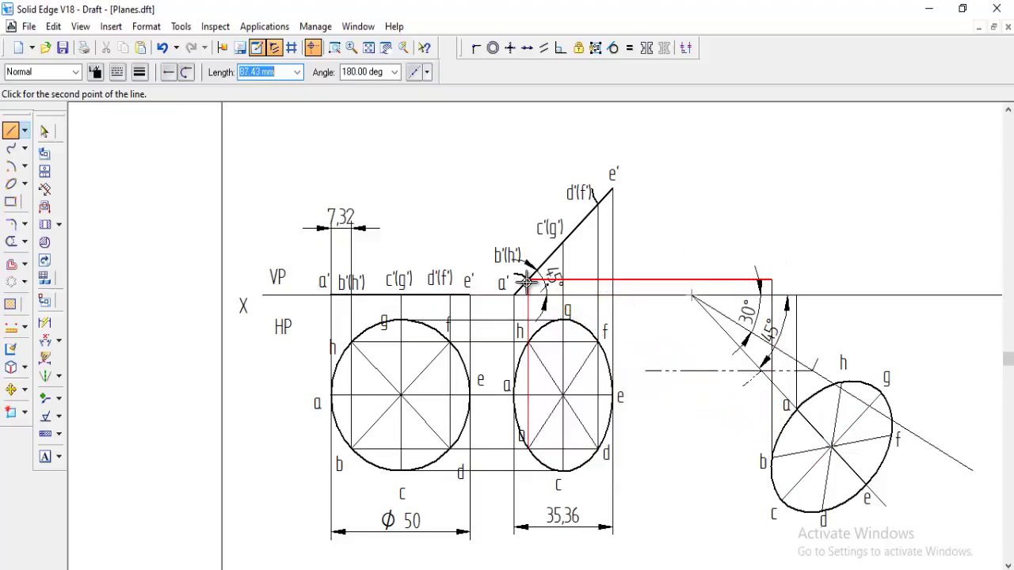
left_click(519, 279)
right_click(795, 186)
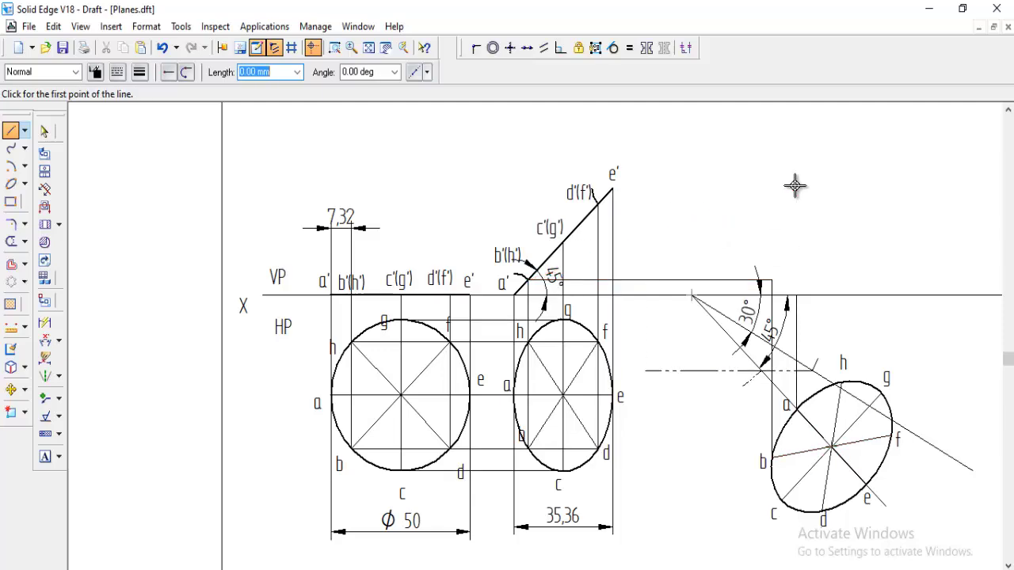
Draw a vertical projector from point c of the rotated ellipse to the level of c'(g'), and connect it horizontally to c'(g')
left_click(781, 501)
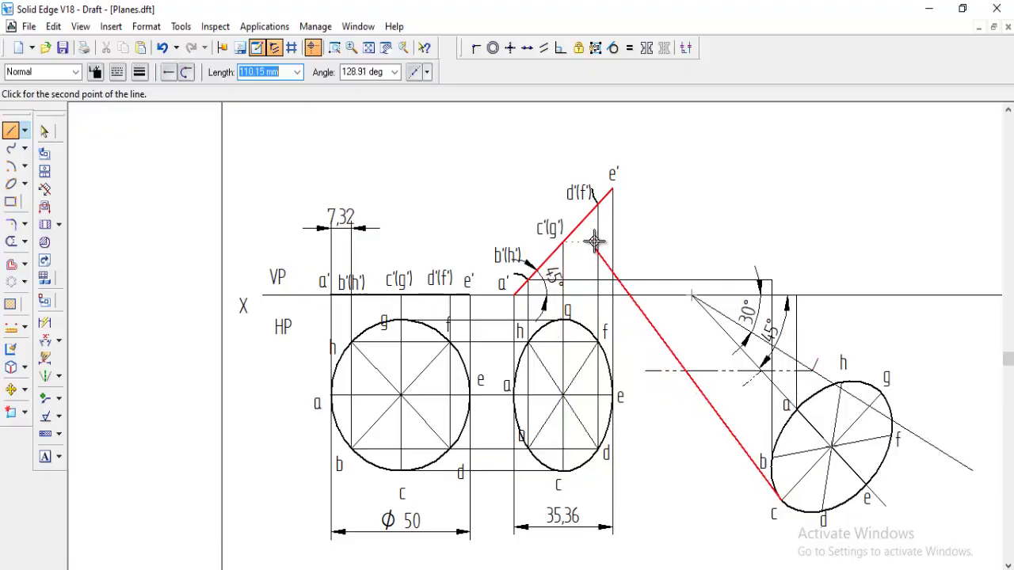
left_click(782, 242)
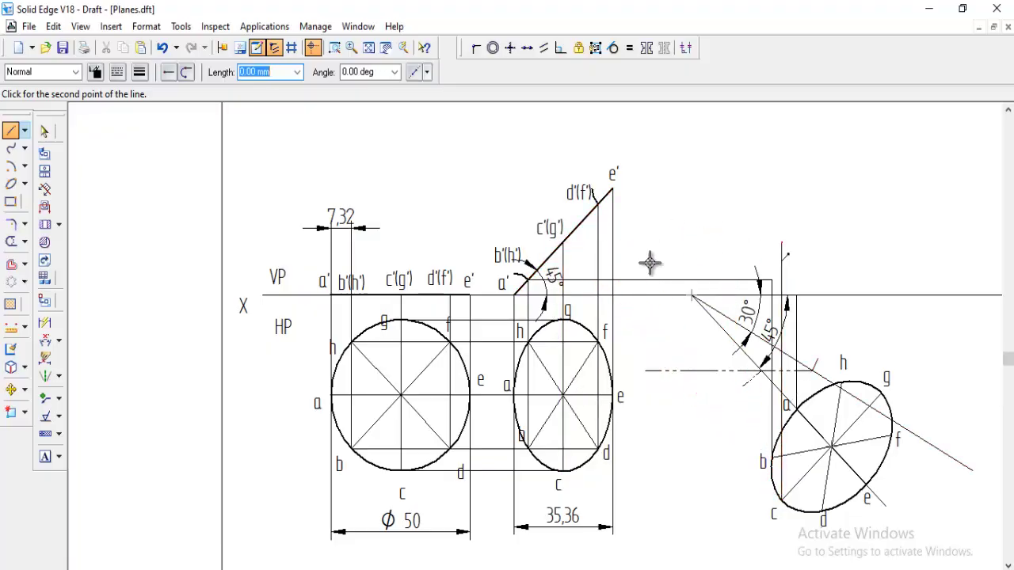
left_click(562, 241)
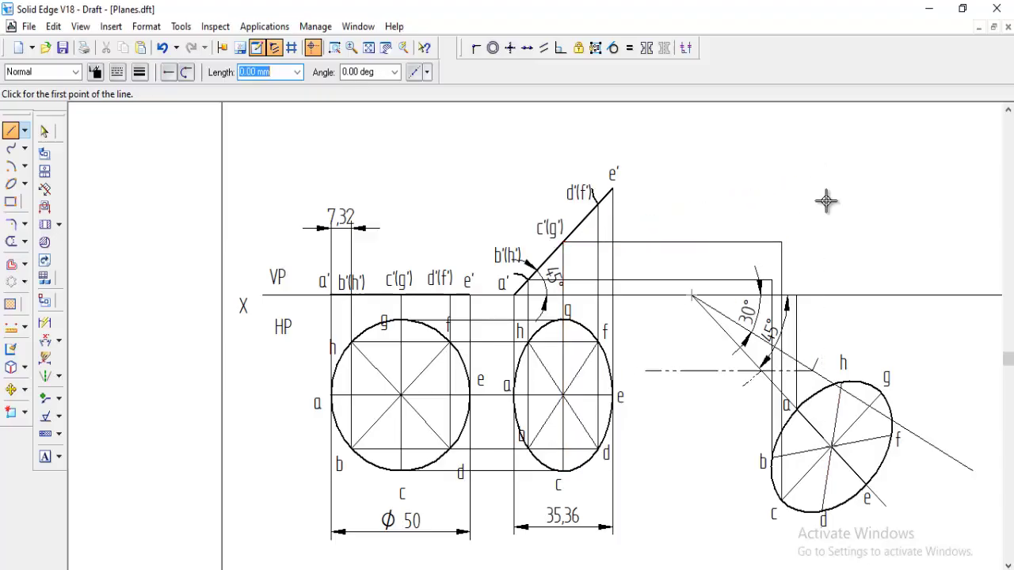
Draw vertical projectors from points d and e of the rotated ellipse to the levels of d'(f') and e', and connect each horizontally to its point
left_click(824, 513)
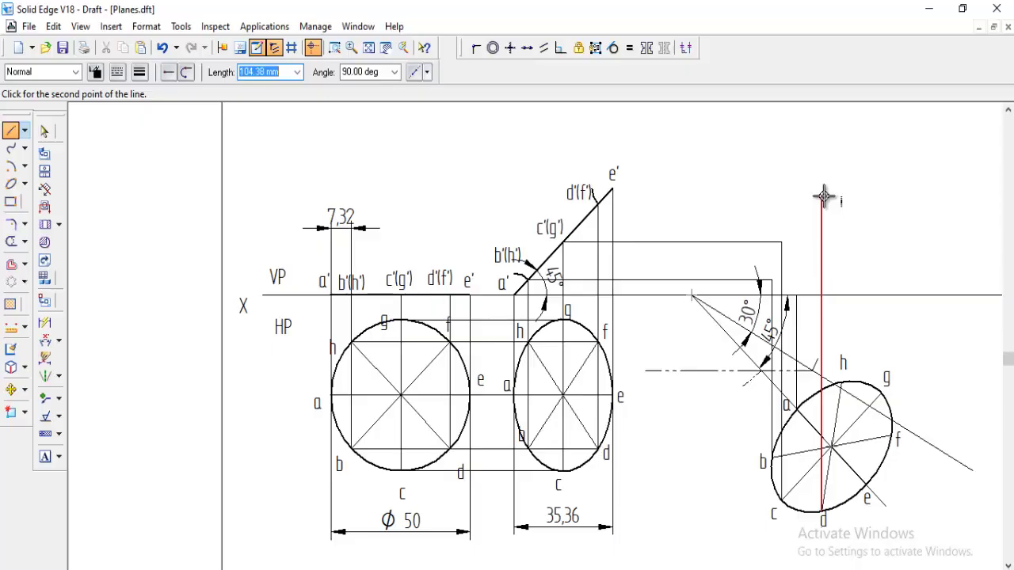
left_click(824, 204)
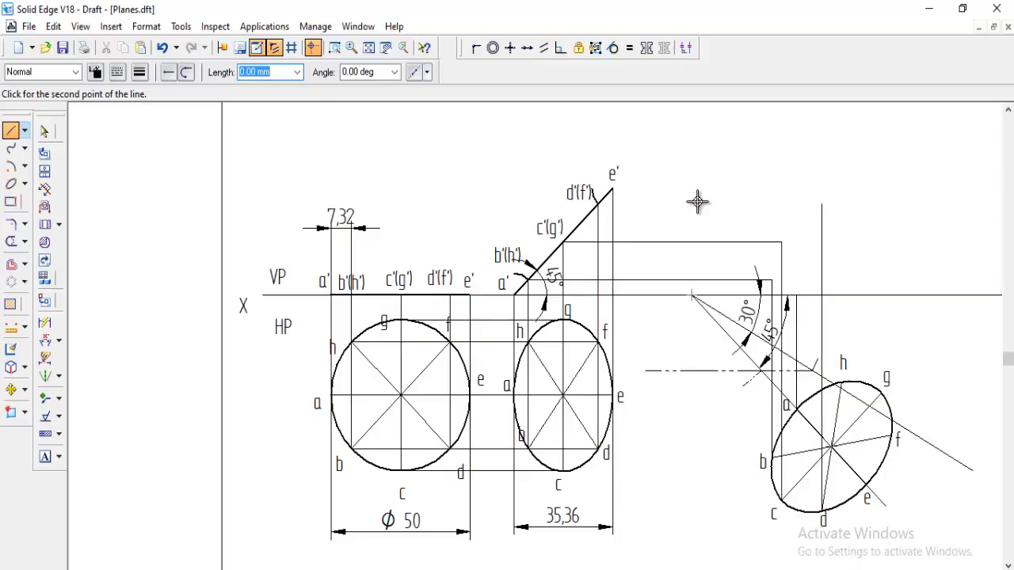
left_click(598, 204)
key("Escape")
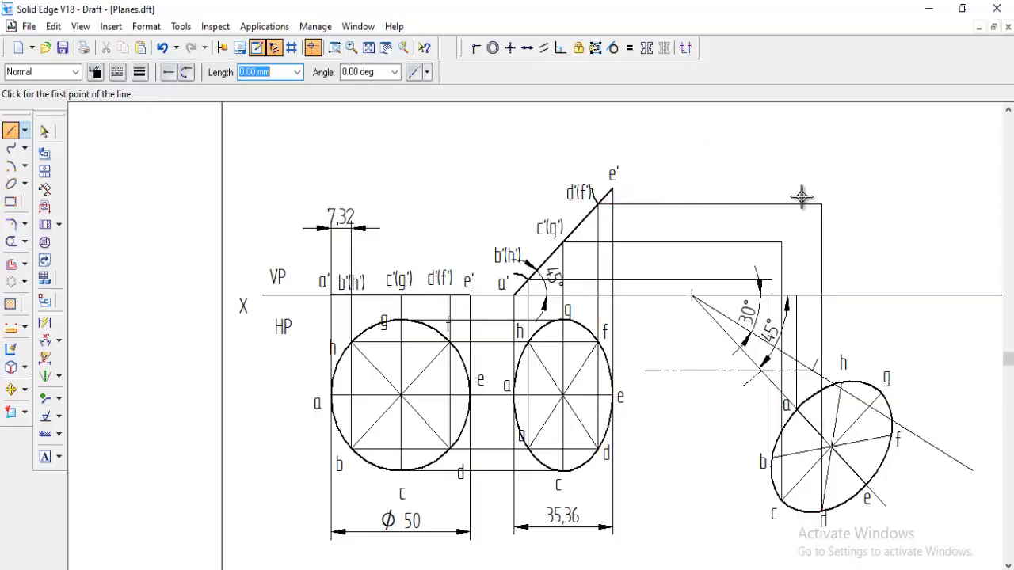
left_click(867, 484)
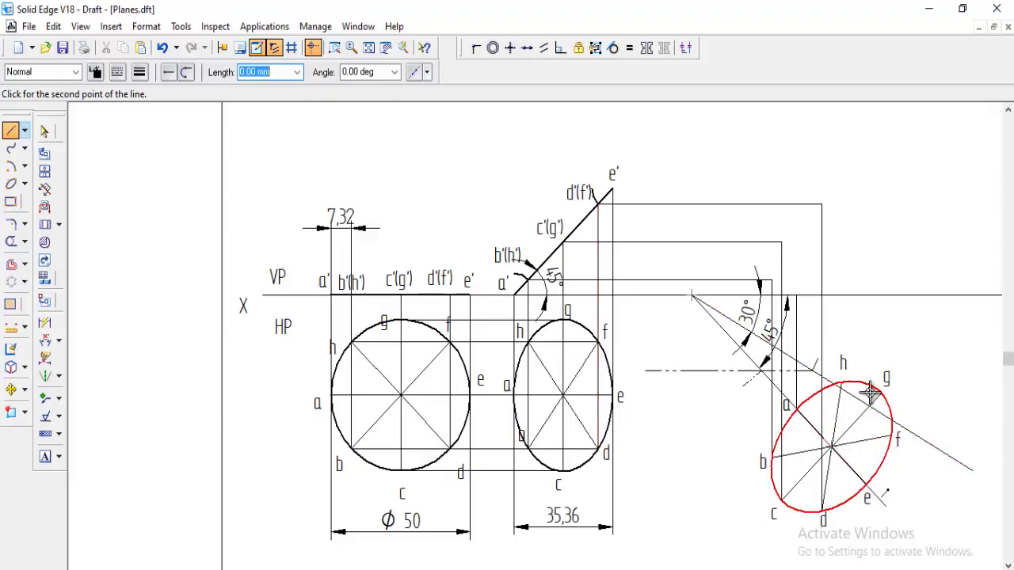
left_click(867, 188)
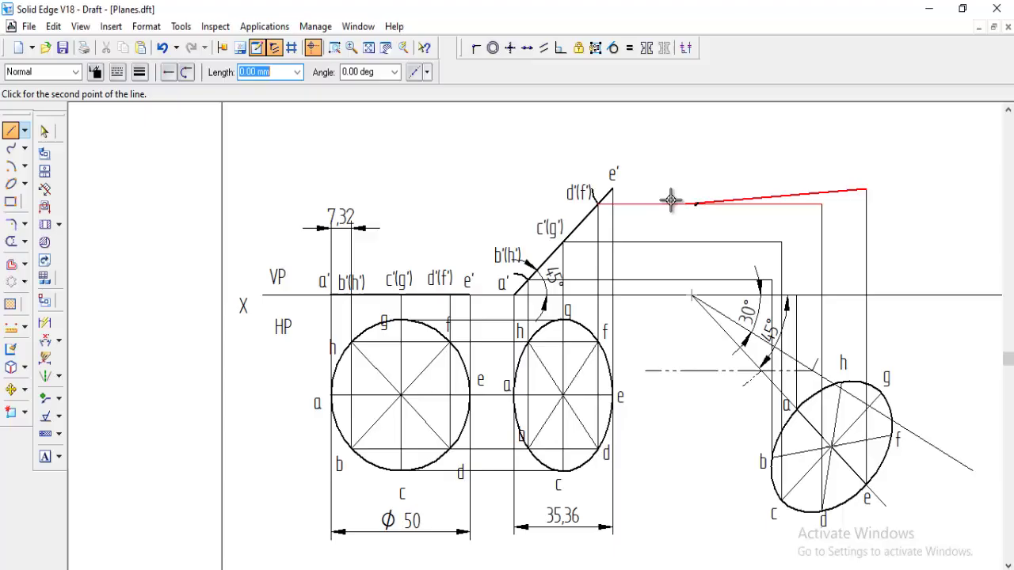
left_click(611, 189)
key("Escape")
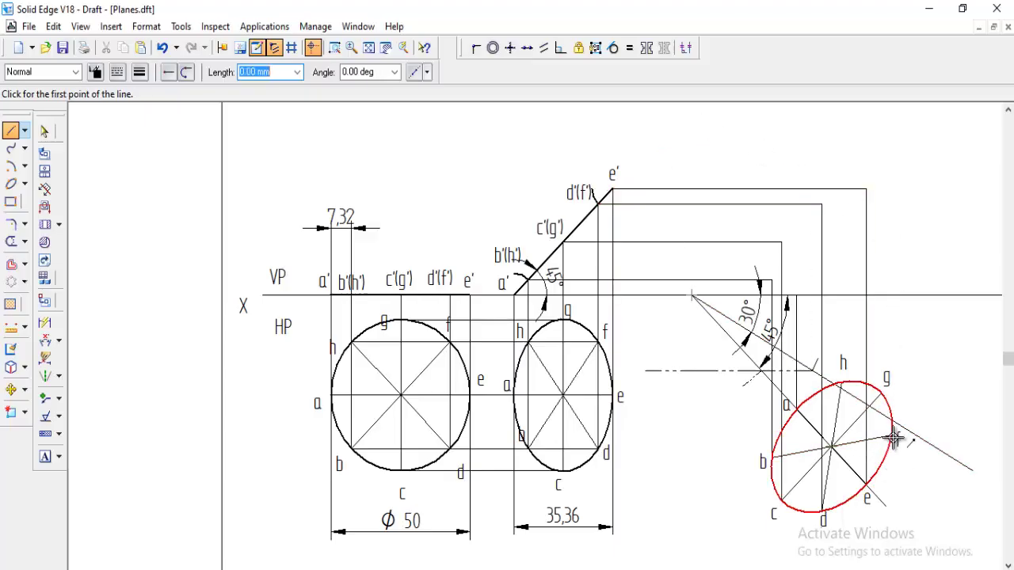
Draw vertical projectors from points f and g of the rotated ellipse to the d'(f') and c'(g') levels, and join them horizontally to the existing lines
left_click(892, 435)
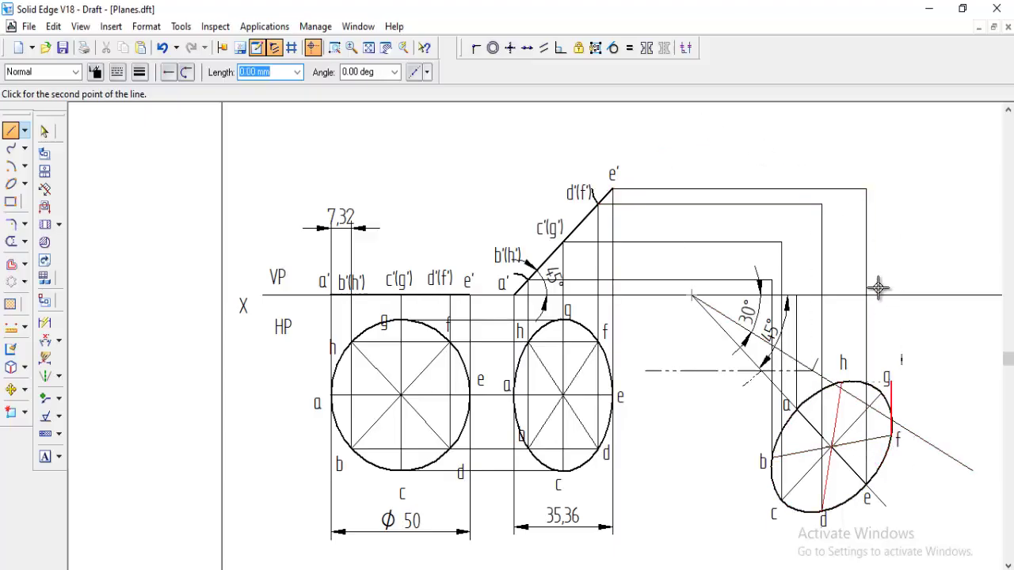
left_click(893, 203)
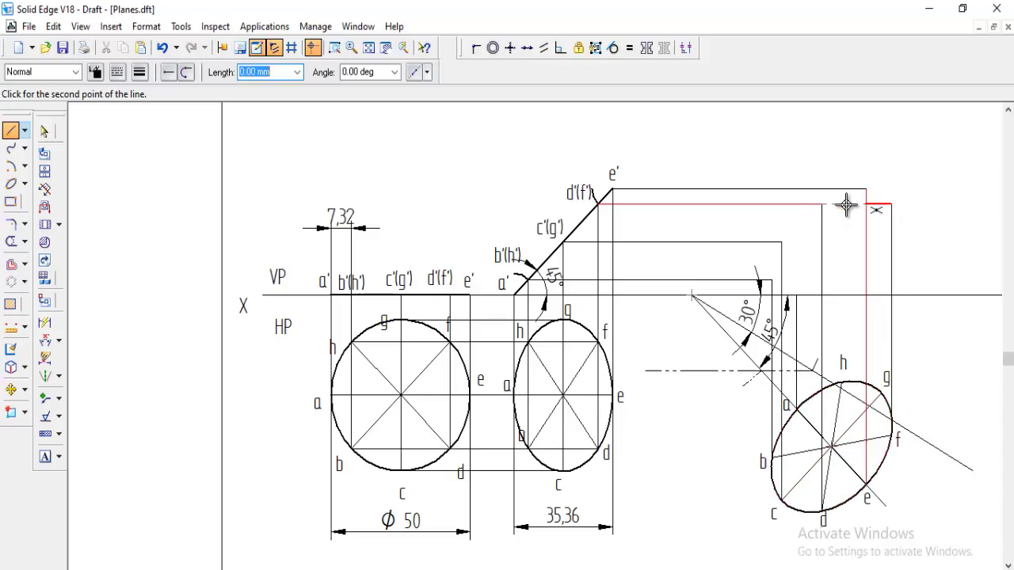
left_click(868, 212)
key("Escape")
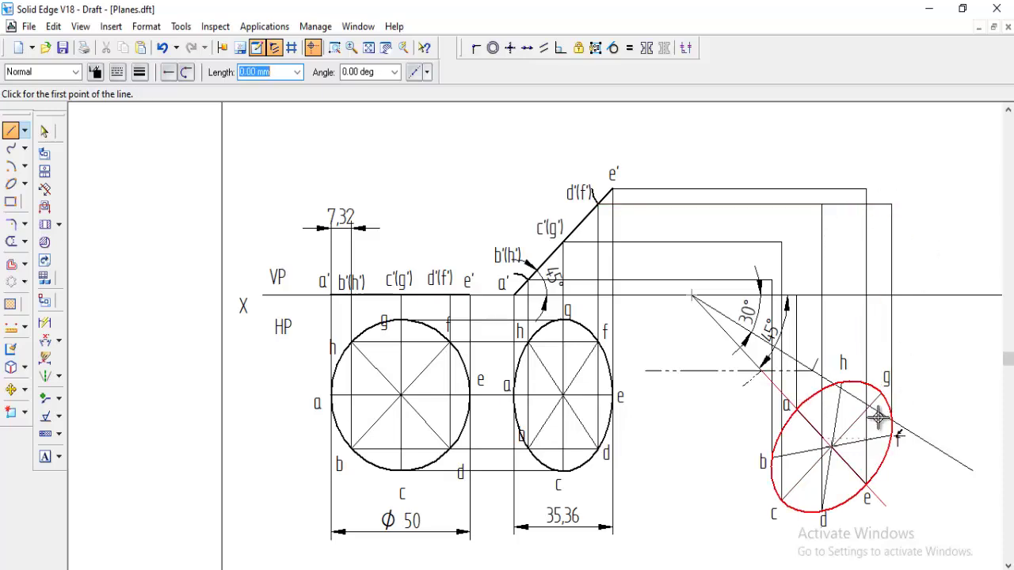
left_click(883, 390)
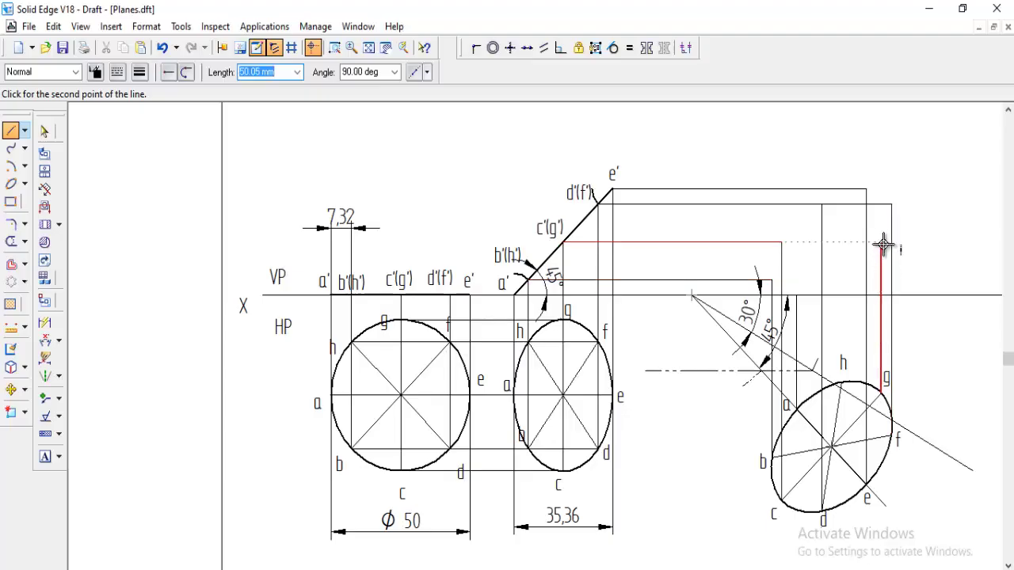
left_click(883, 242)
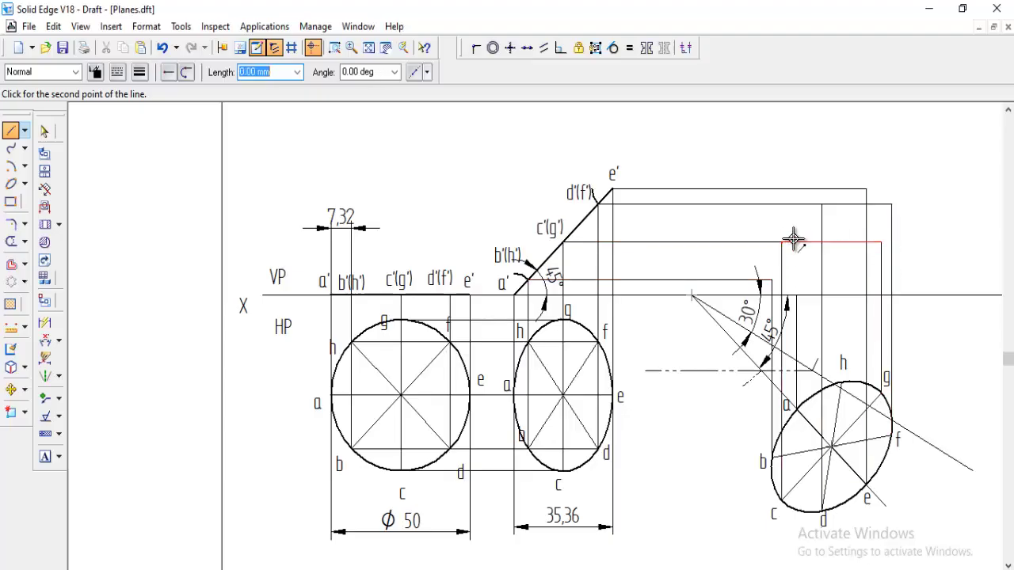
left_click(792, 241)
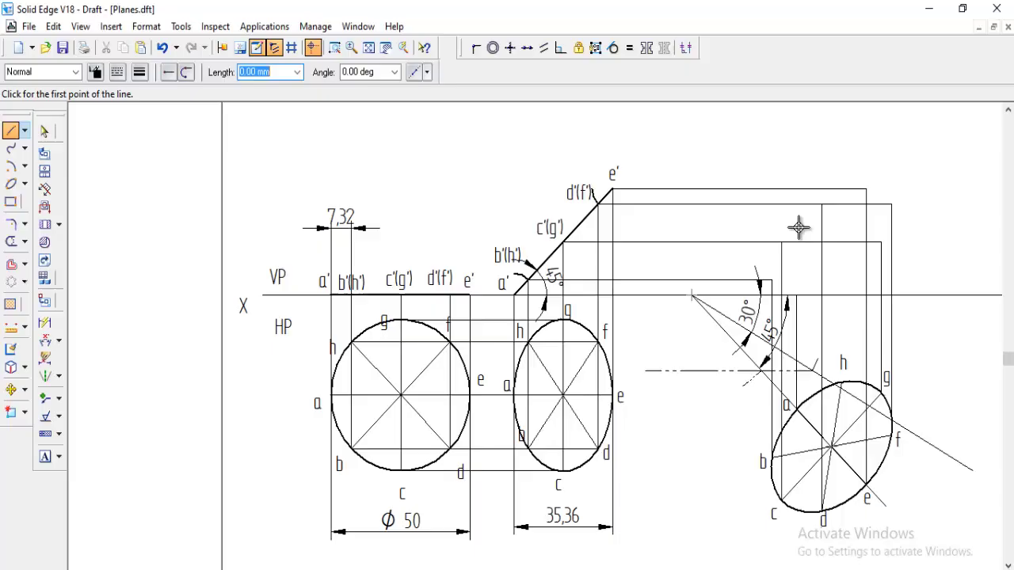
Draw a vertical projector from point h of the rotated ellipse to the level of b'(h'), and join it horizontally to the existing line
left_click(842, 383)
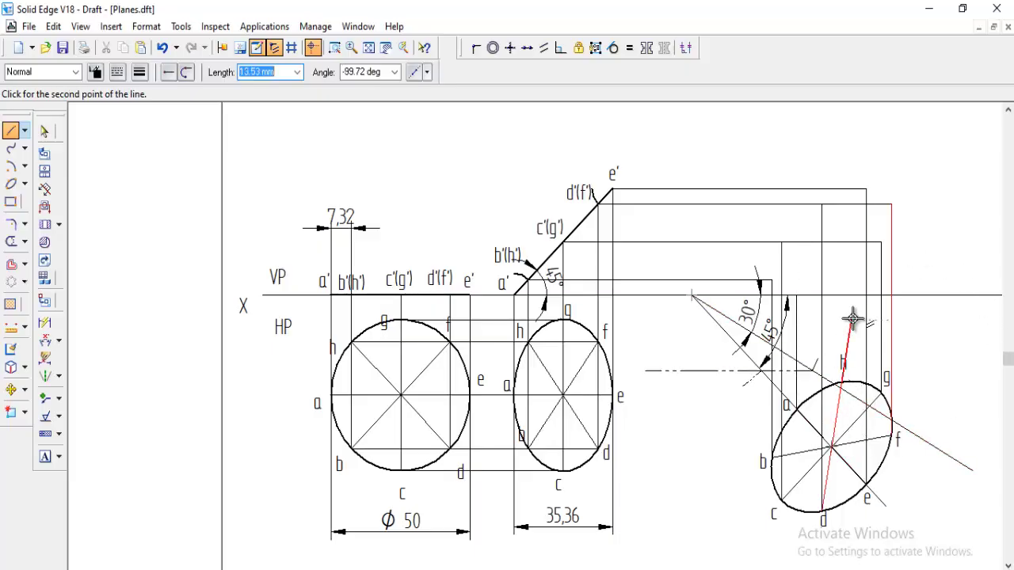
left_click(841, 278)
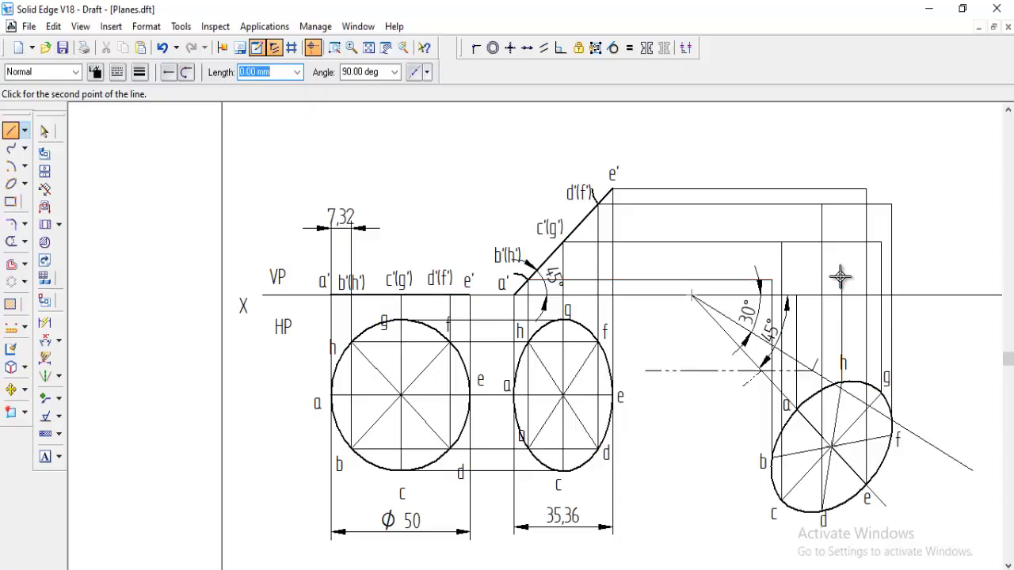
left_click(773, 279)
right_click(861, 183)
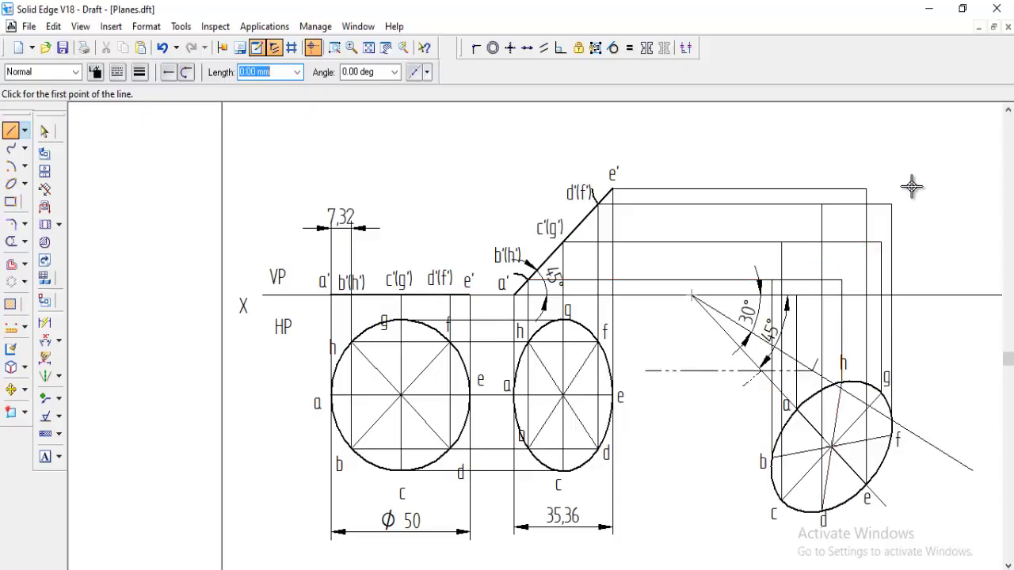
Label the projected front-view points a' on the XY line and b' at the b'(h') level with 5.00 mm text
left_click(333, 47)
left_click(509, 147)
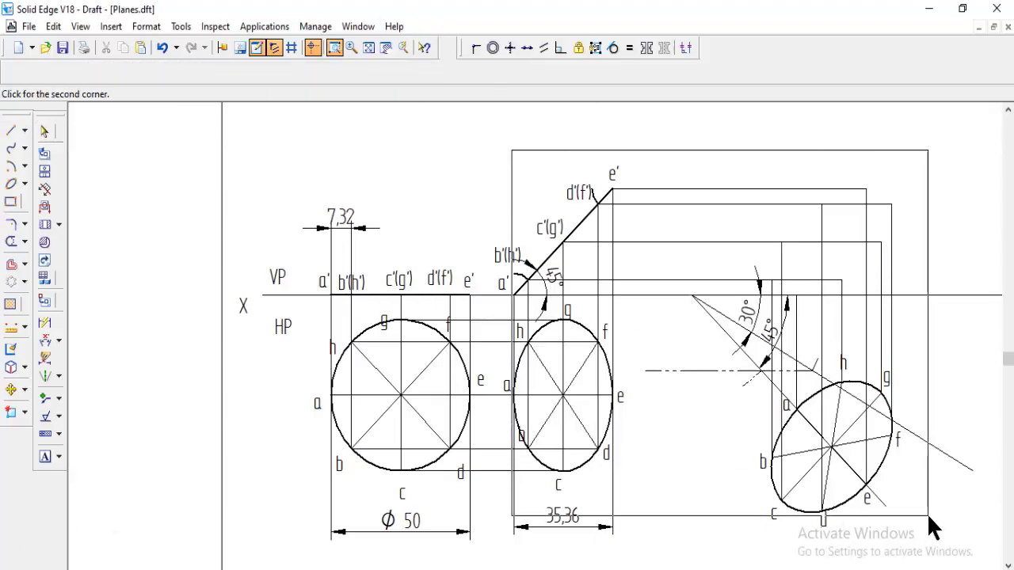
left_click(926, 522)
left_click(46, 459)
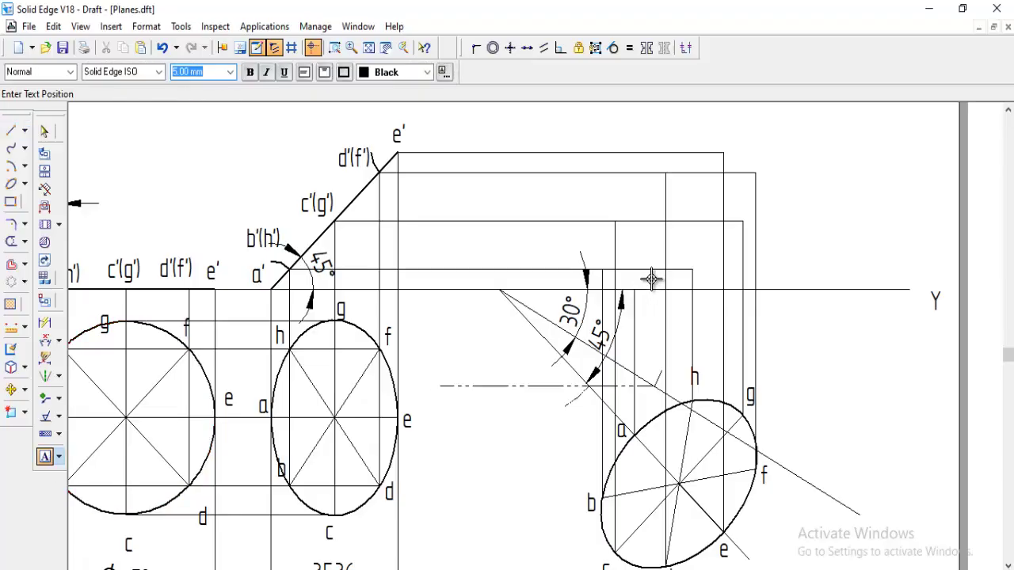
left_click(649, 275)
type("a")
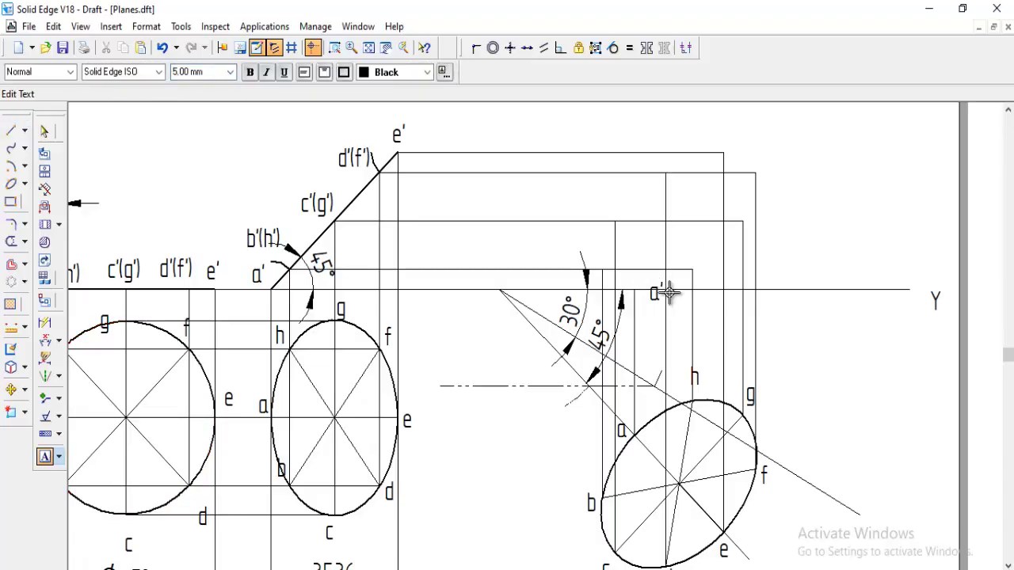
type("'")
key("Escape")
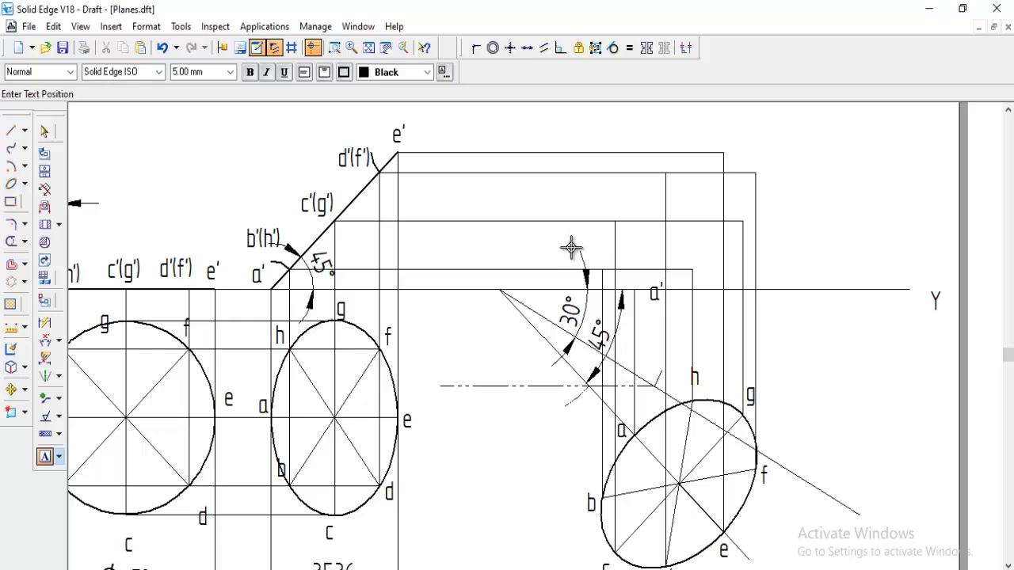
key("Escape")
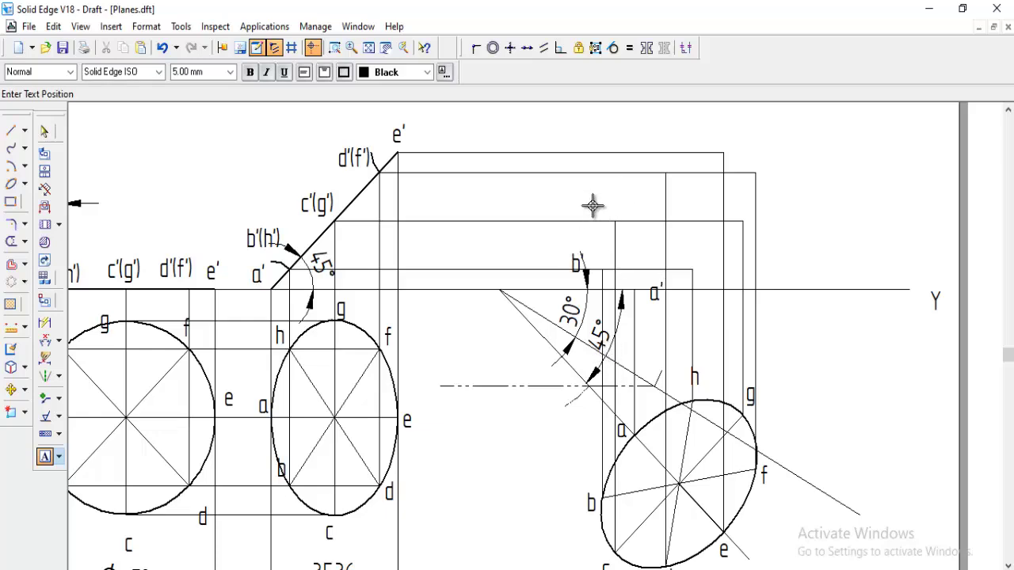
Label the remaining projected front-view points c', d', e', f', g' and h' at their projector intersections
left_click(590, 209)
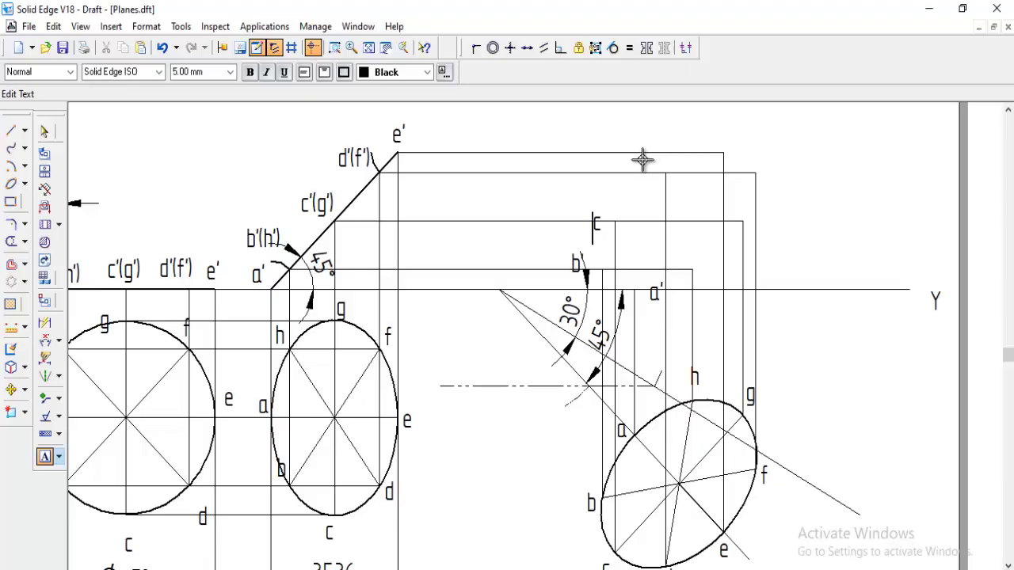
key("Return")
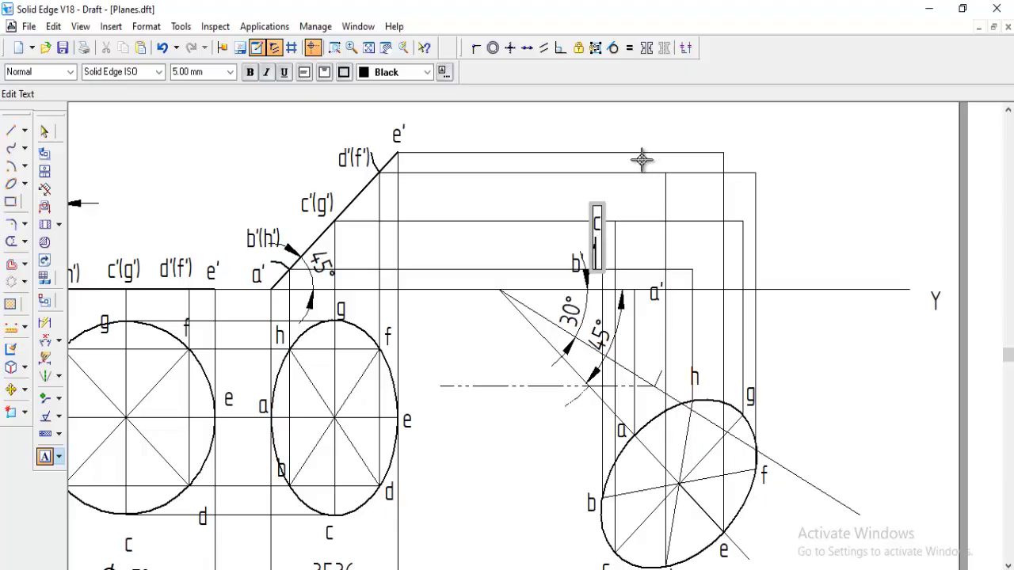
left_click(661, 182)
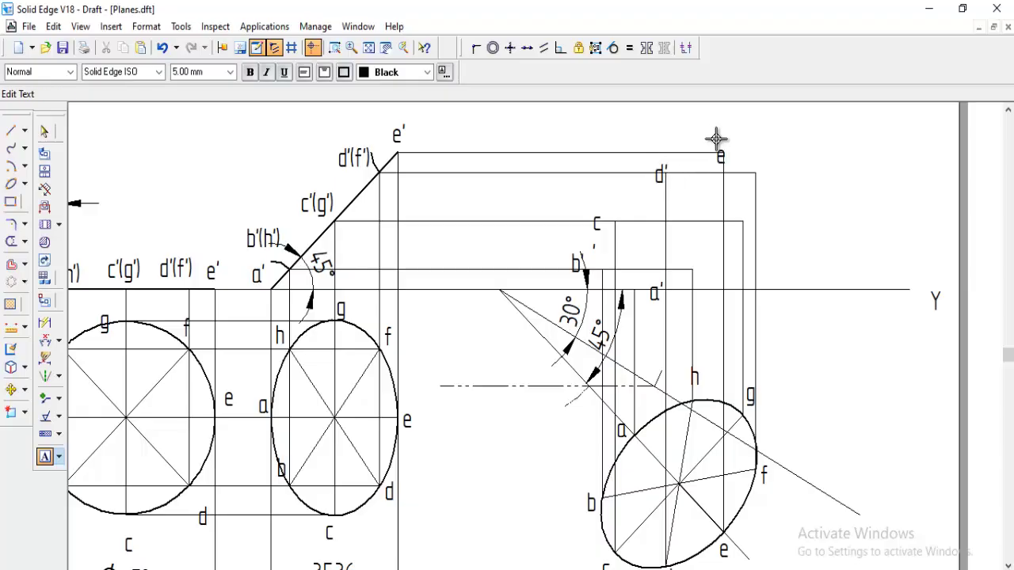
type("'")
key("Escape")
key("Escape")
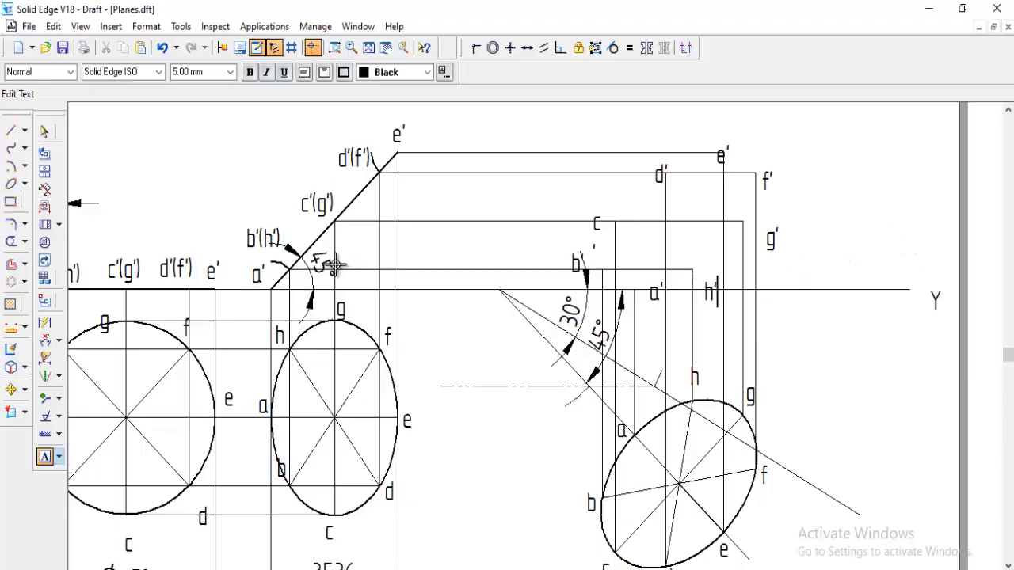
Set the Curve tool's line style to Visible and turn off Maintain Relationships
left_click(12, 149)
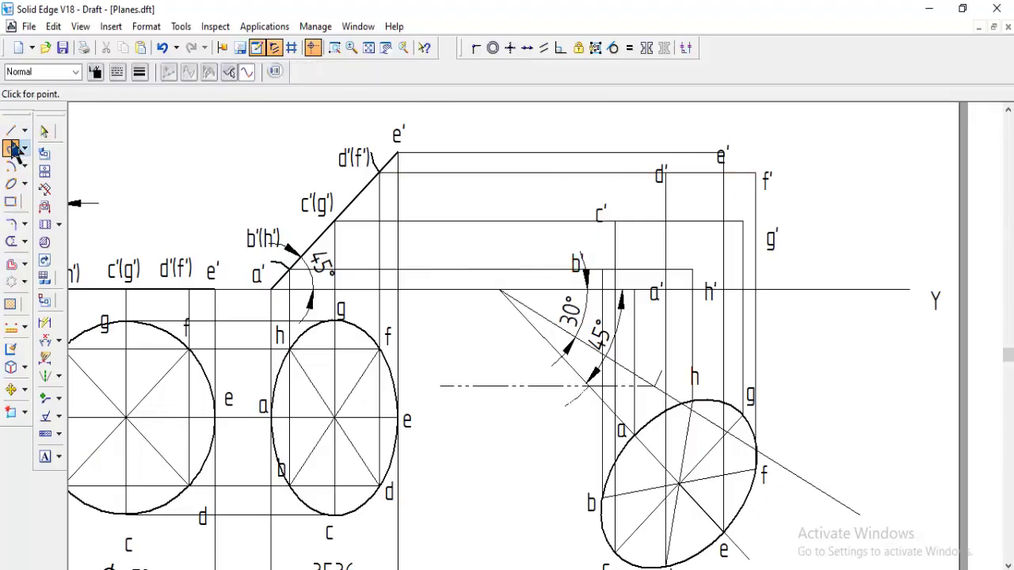
left_click(75, 72)
left_click(24, 192)
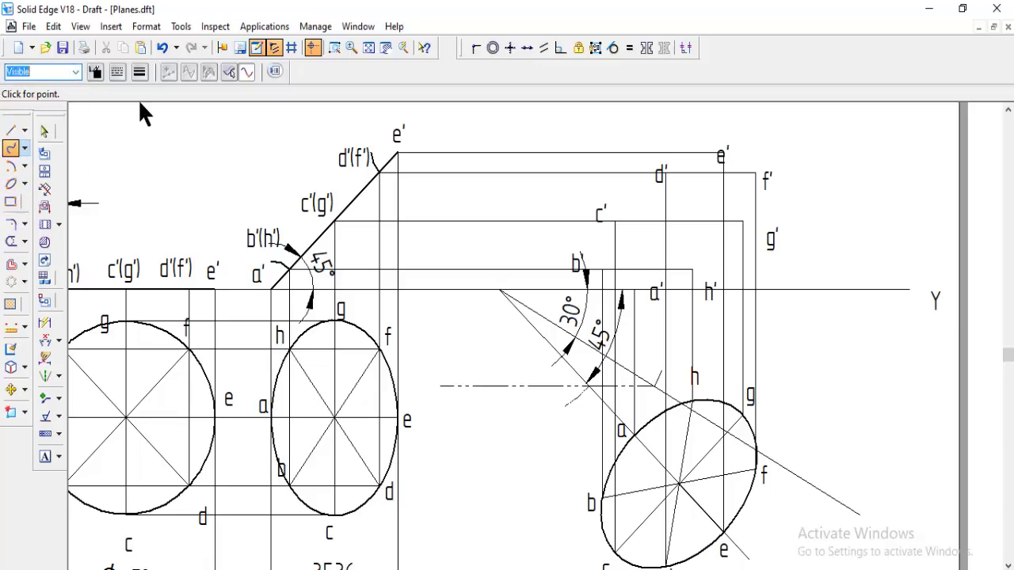
left_click(182, 26)
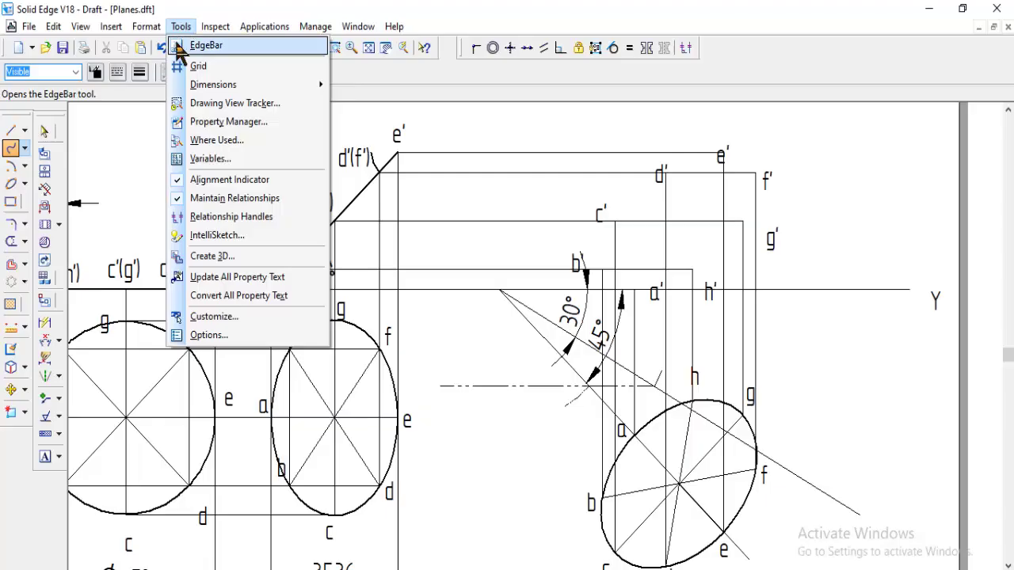
left_click(230, 198)
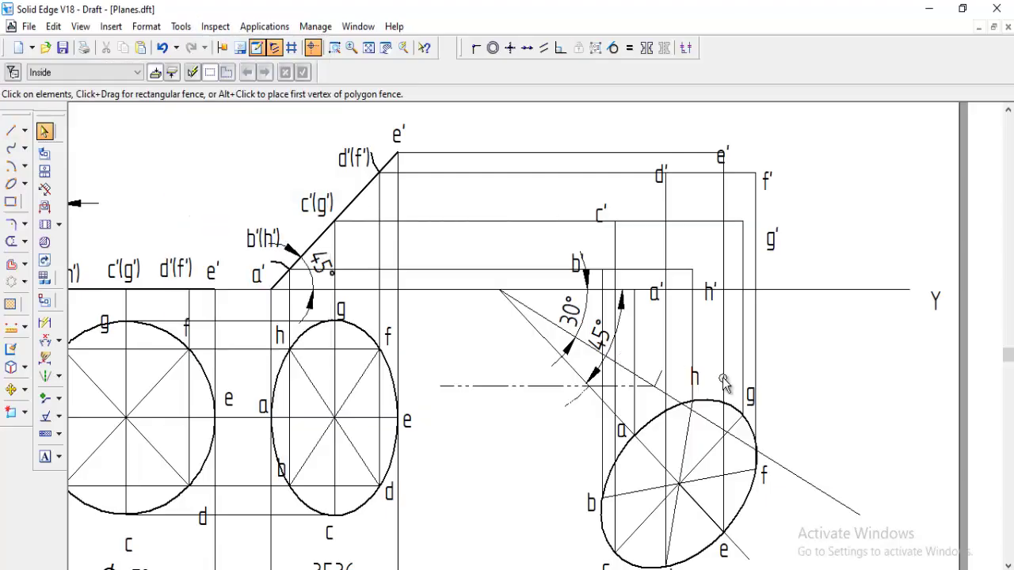
Draw a closed curve through the projected front-view points a' to h' and back to a', and turn Maintain Relationships back on
left_click(11, 148)
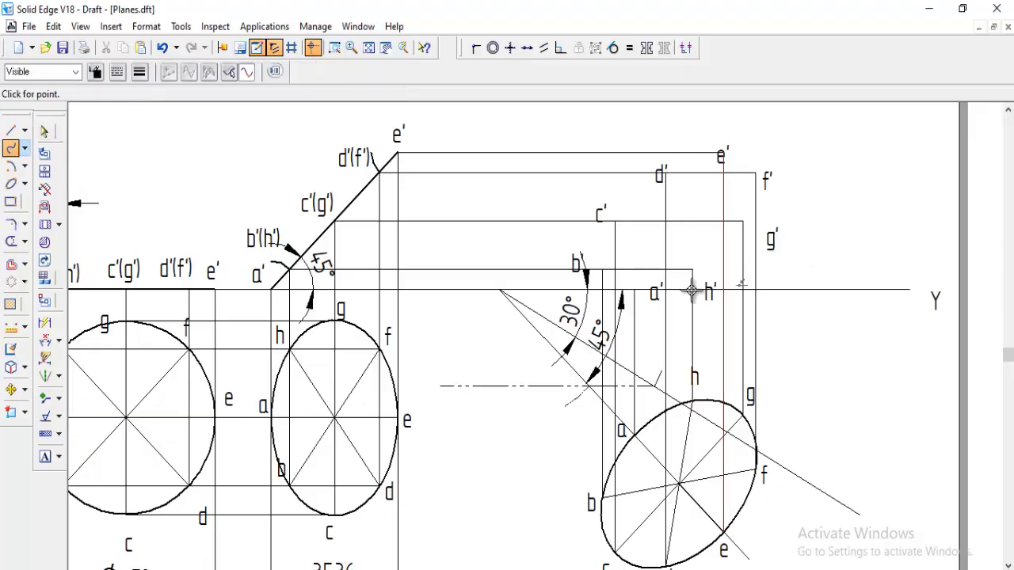
left_click(633, 291)
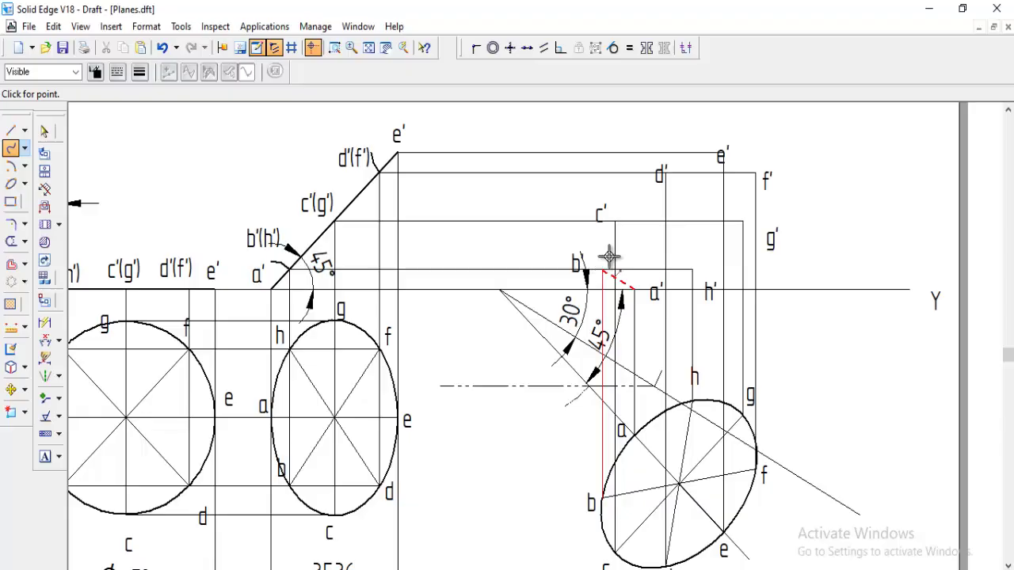
left_click(603, 270)
left_click(615, 222)
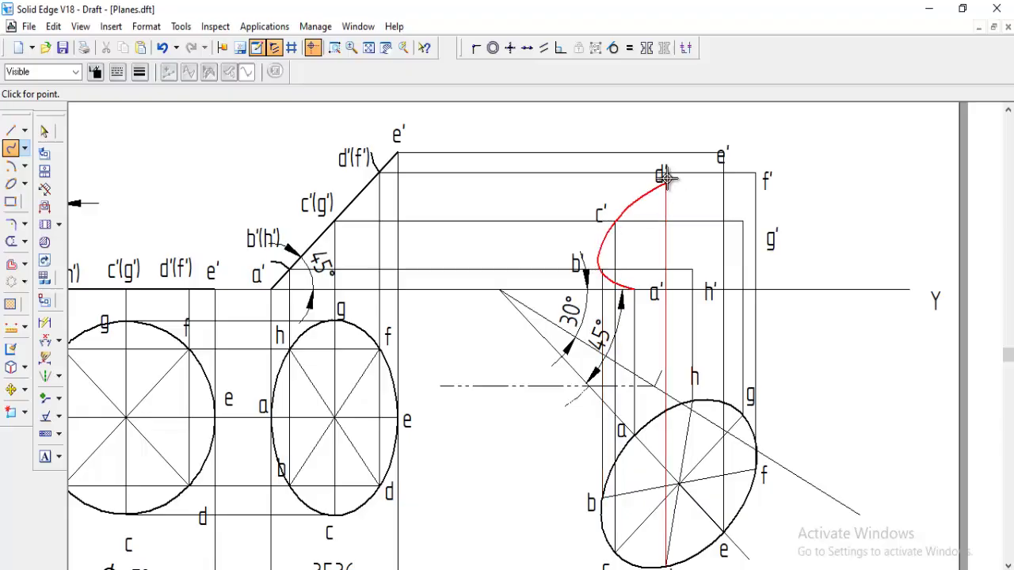
left_click(662, 173)
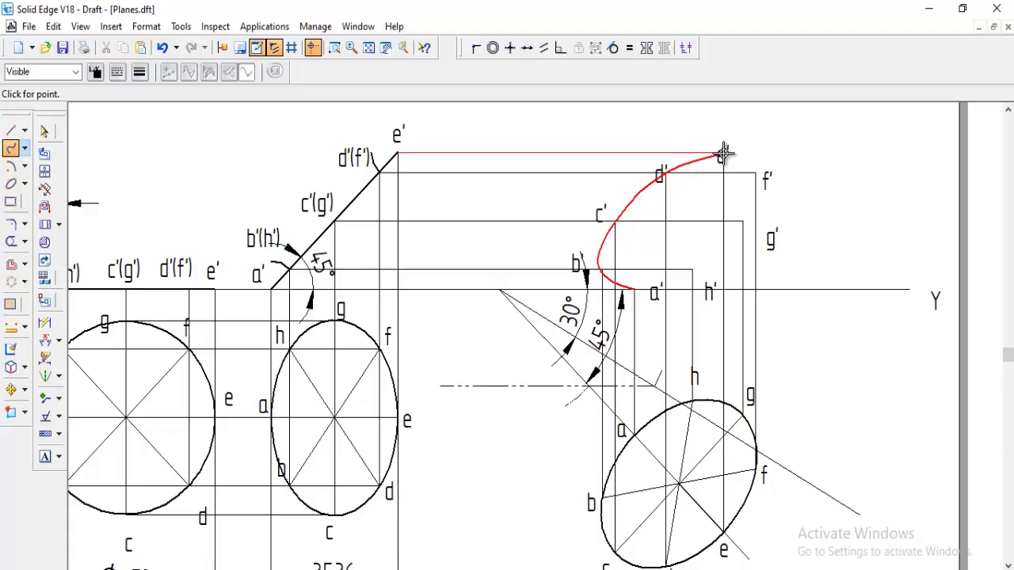
left_click(732, 159)
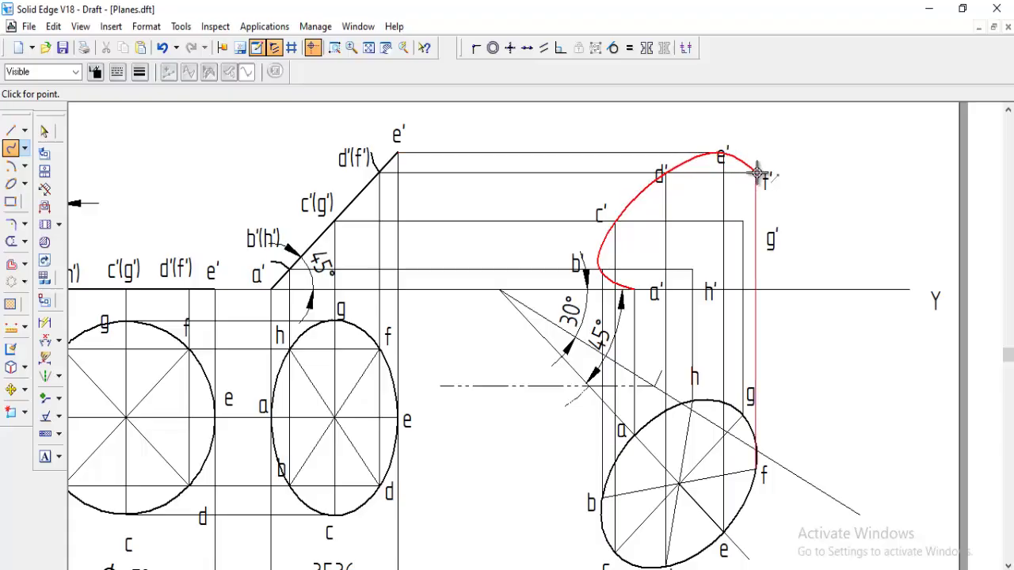
left_click(758, 174)
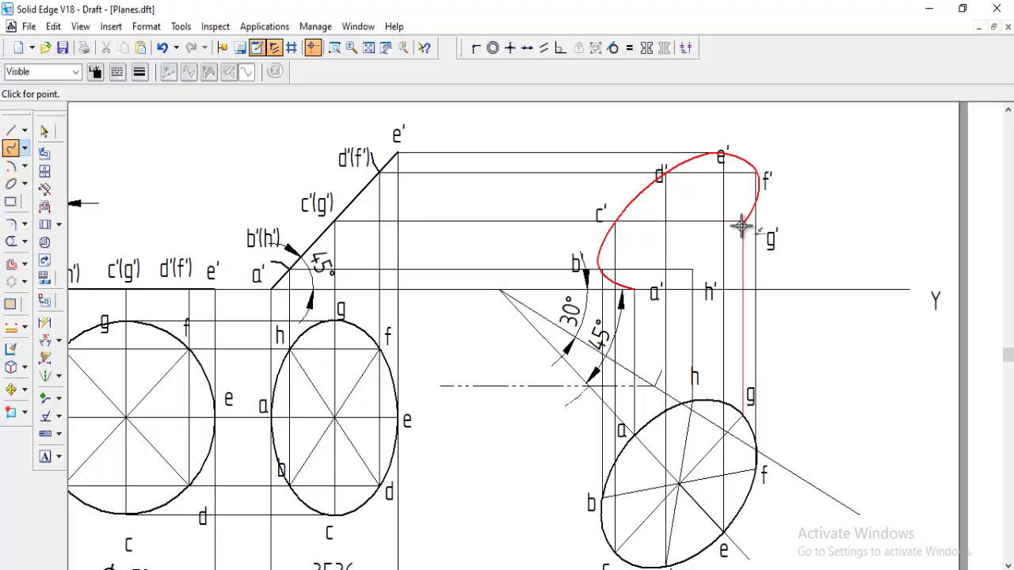
left_click(743, 219)
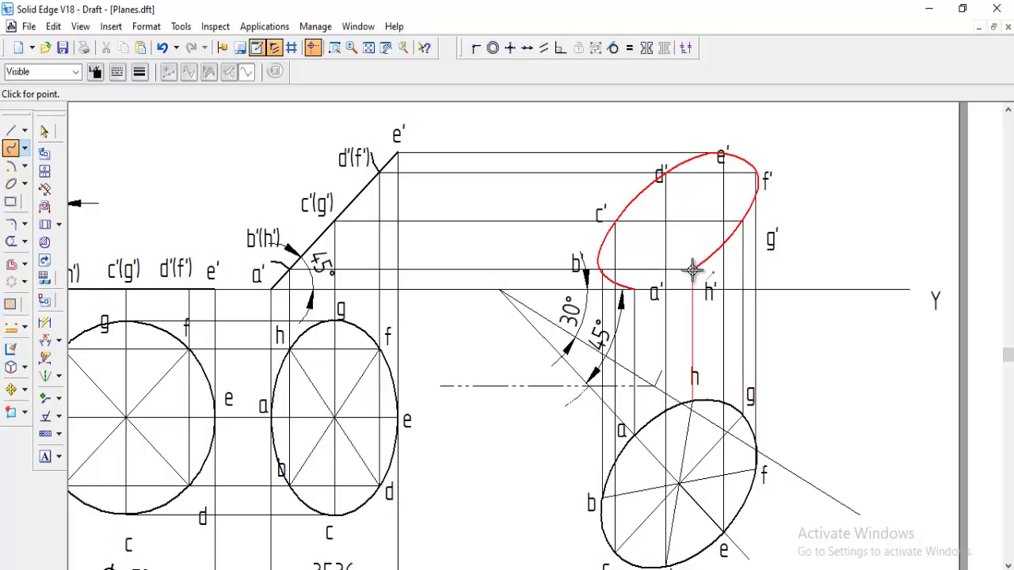
left_click(663, 279)
left_click(633, 289)
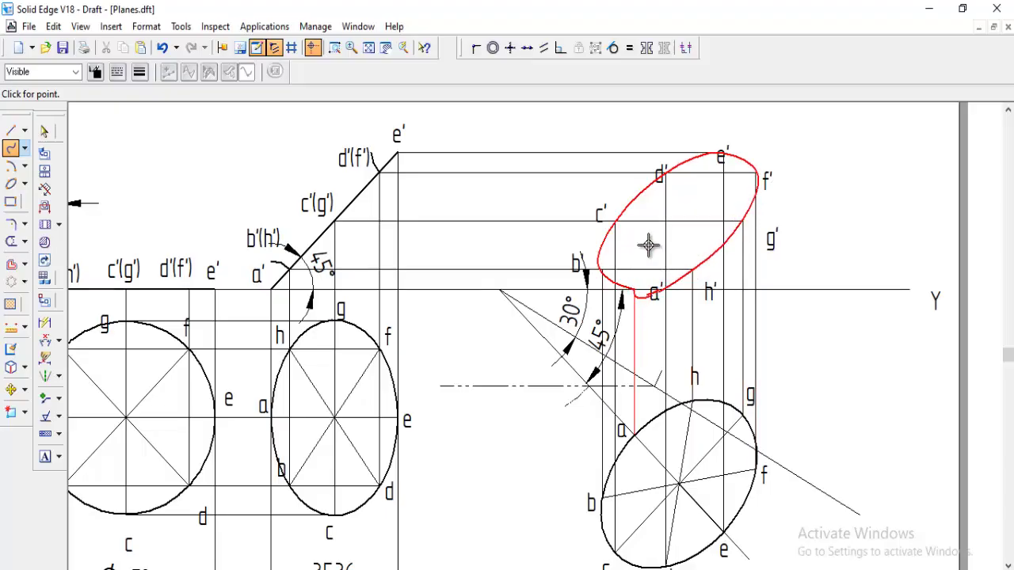
left_click(179, 26)
left_click(208, 199)
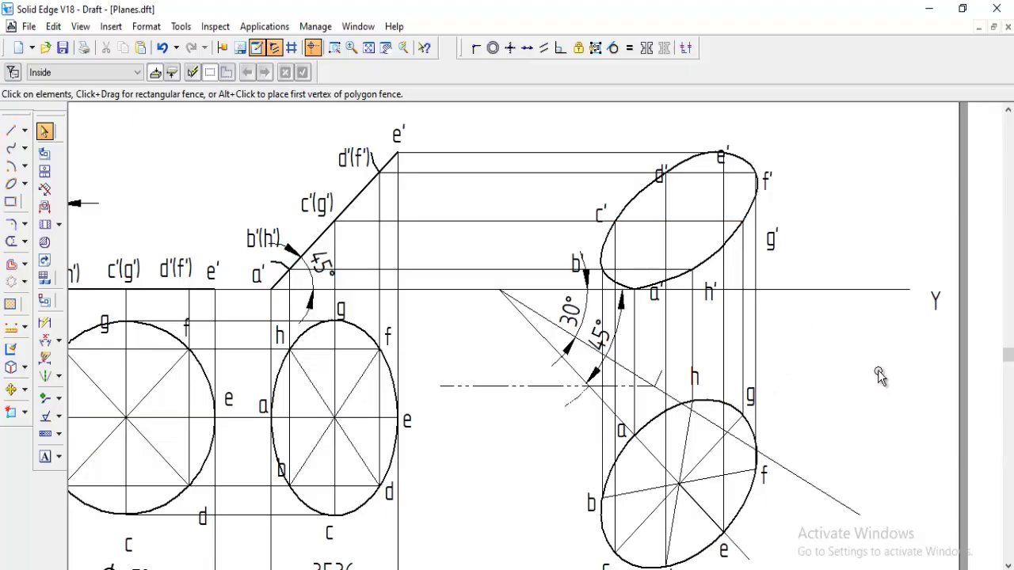
Move the labels a', b' and c' of the final front view closer to their points on the curve
left_click(11, 389)
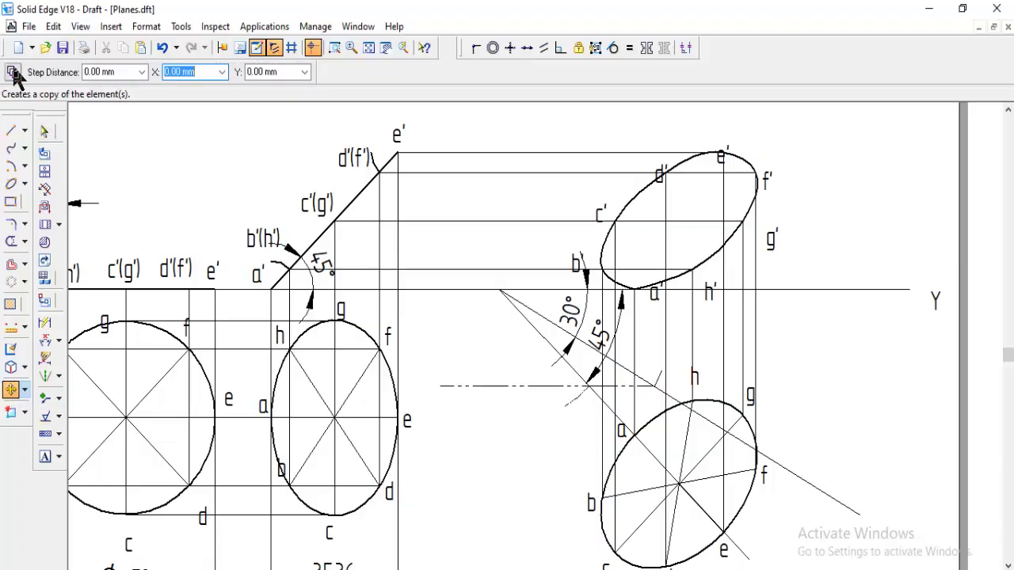
left_click(659, 311)
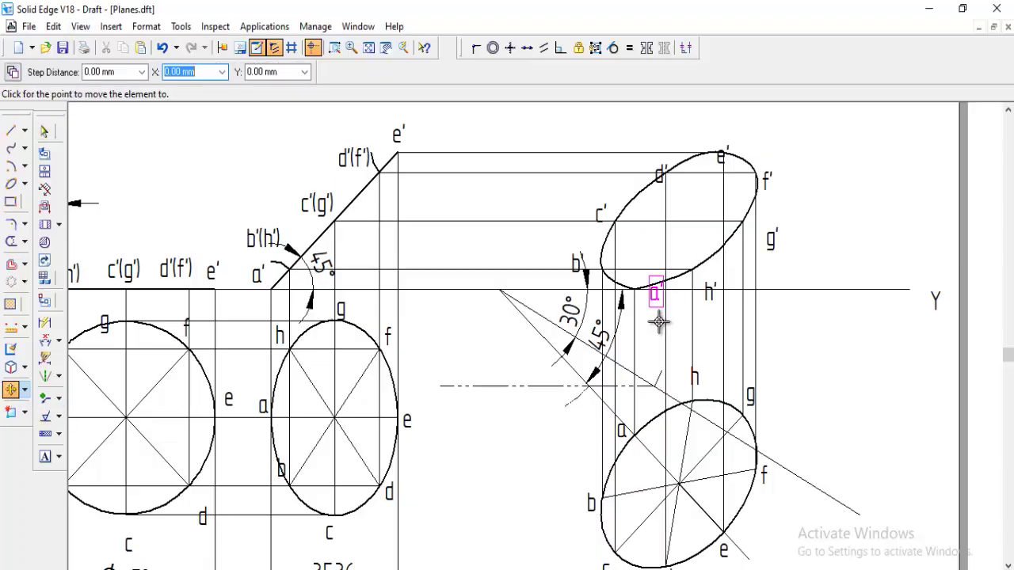
left_click(646, 310)
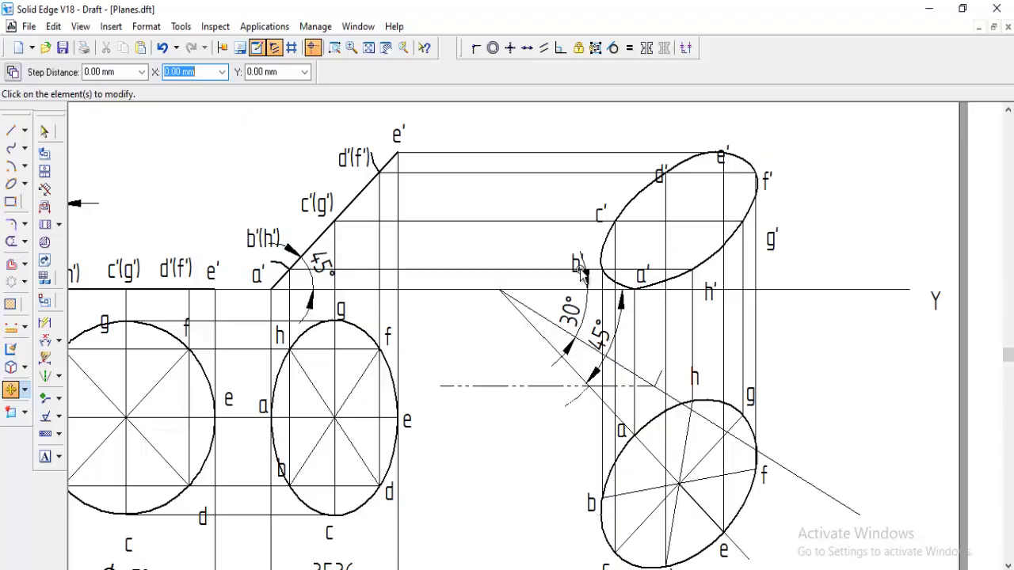
left_click(572, 263)
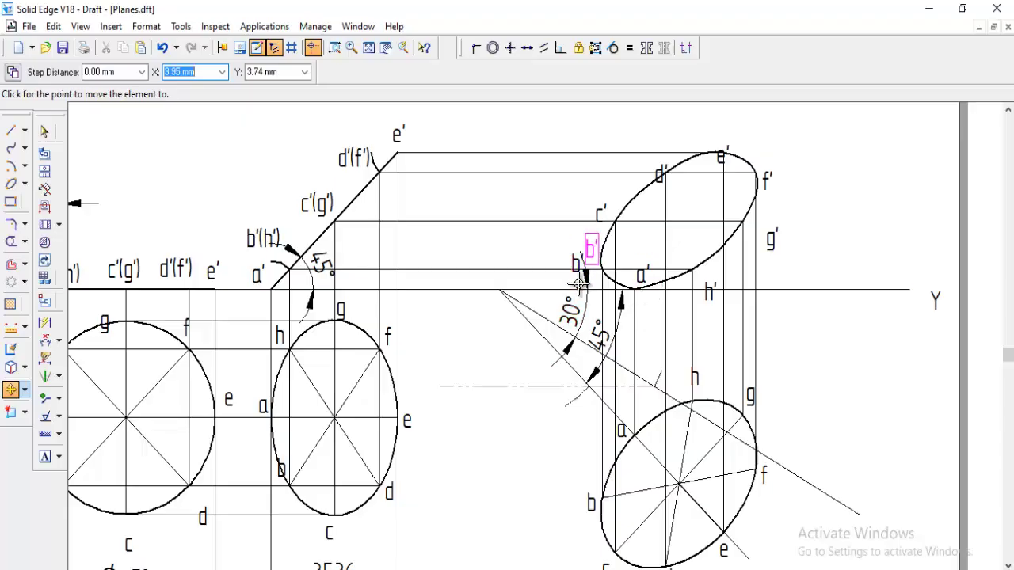
left_click(588, 255)
left_click(590, 252)
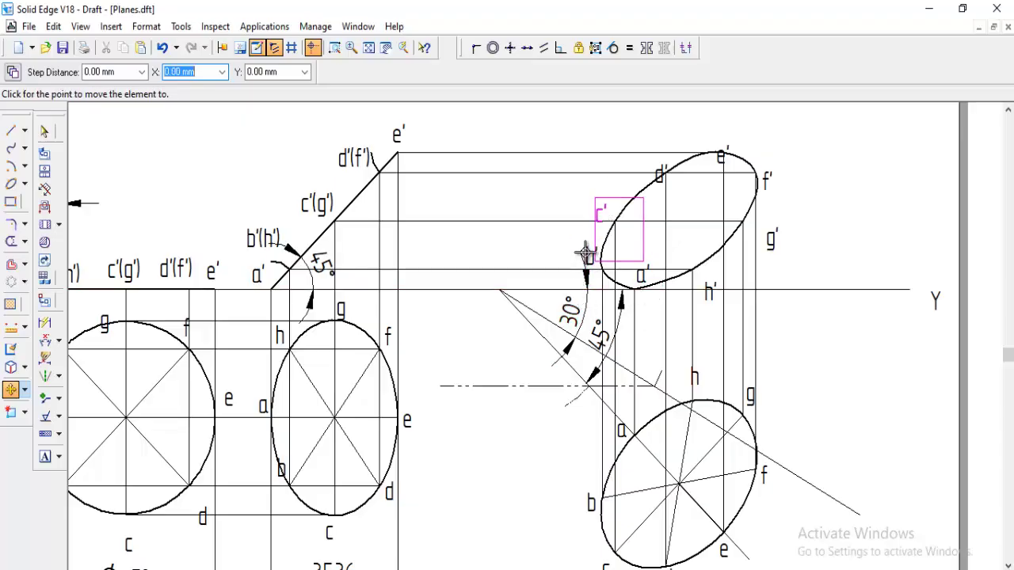
left_click(586, 250)
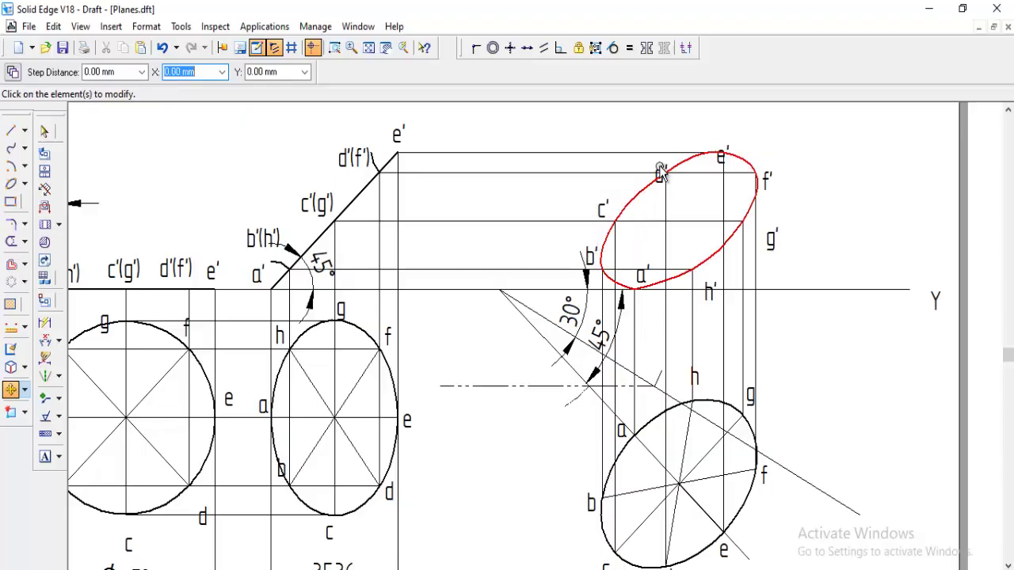
Move the labels d', e', g' and h' of the final front view just outside the curve beside their points
left_click(659, 169)
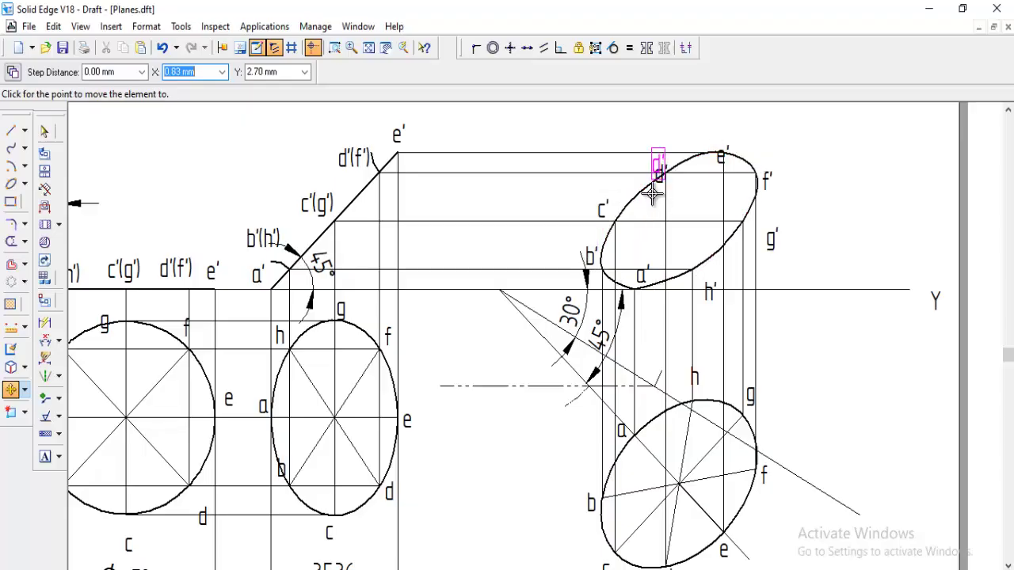
left_click(653, 191)
left_click(721, 157)
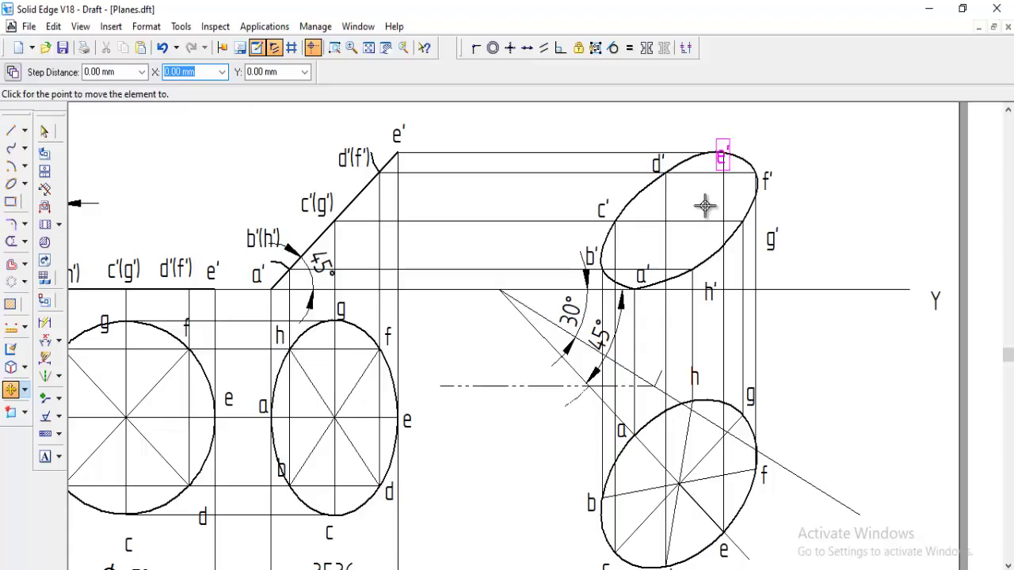
left_click(708, 194)
left_click(790, 258)
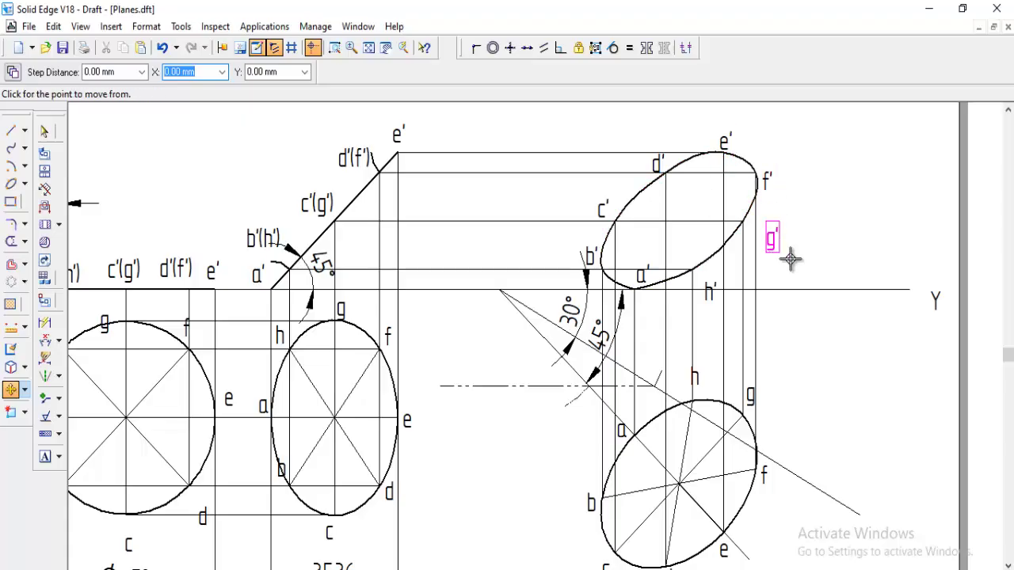
left_click(789, 258)
left_click(780, 250)
left_click(709, 290)
left_click(724, 346)
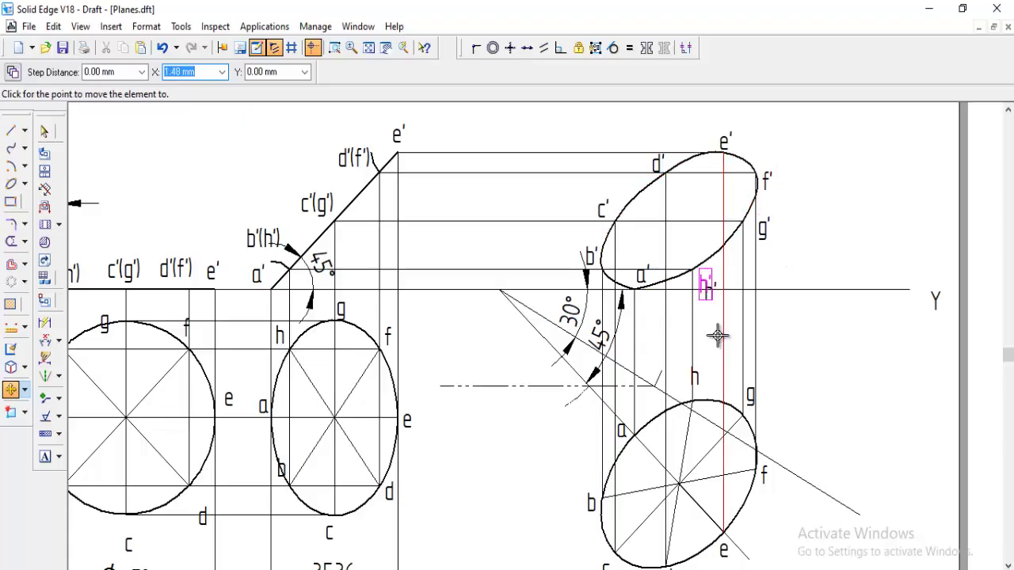
left_click(716, 336)
Reposition label h above the rotated ellipse and label b below its point on the upright ellipse
left_click(702, 379)
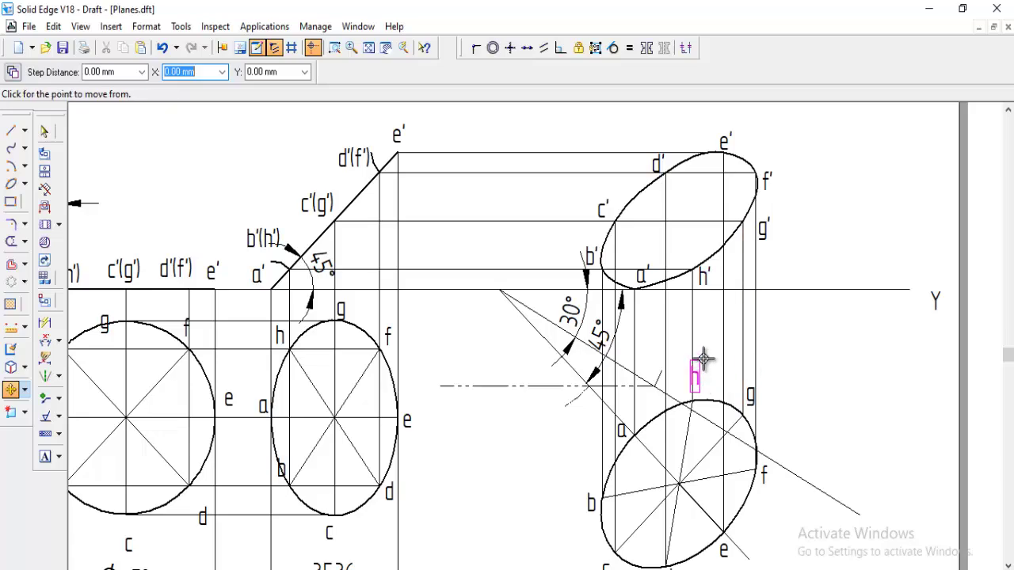
left_click(706, 361)
left_click(709, 363)
scroll(797, 437, "down", 3)
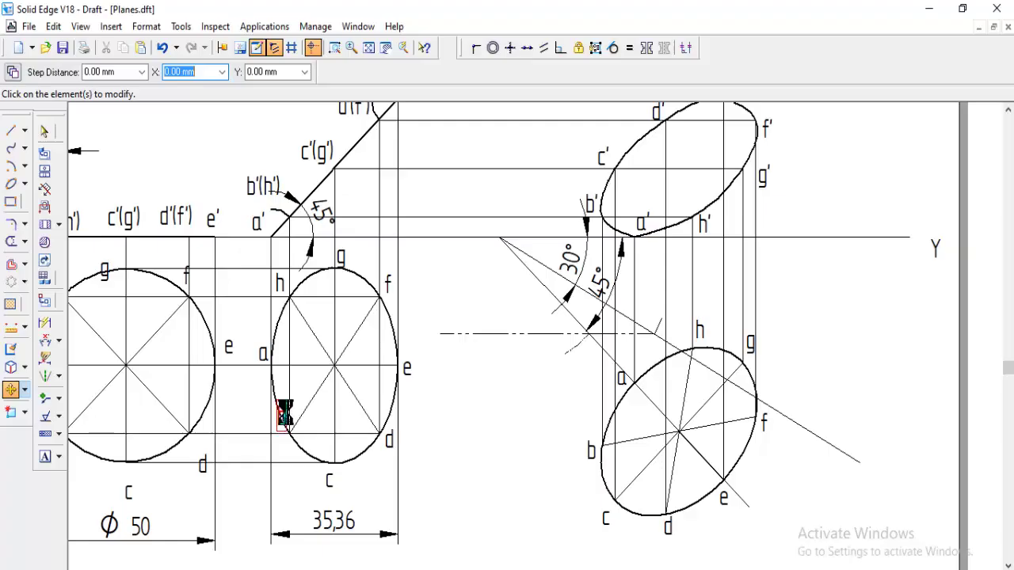
left_click(284, 411)
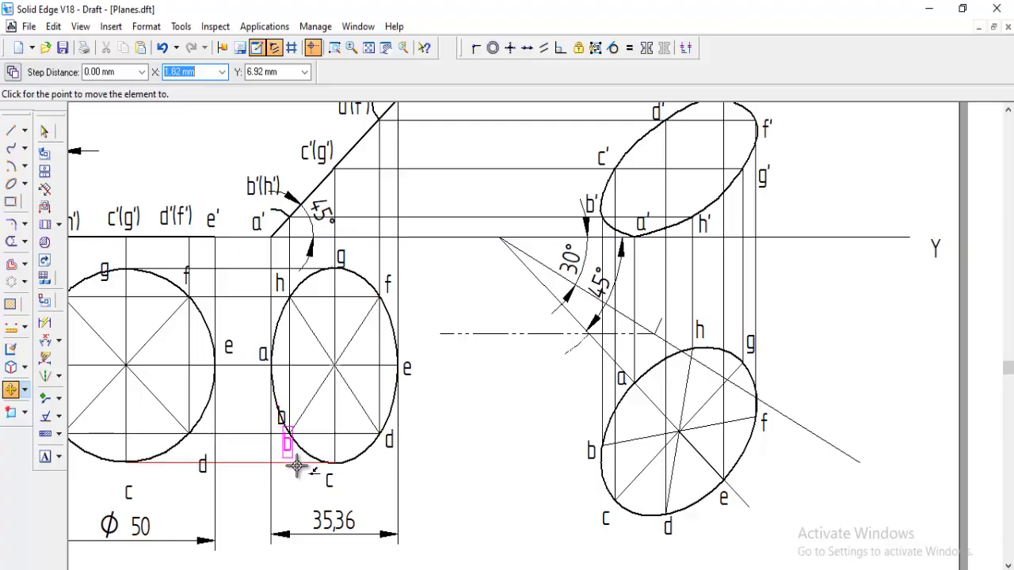
left_click(295, 466)
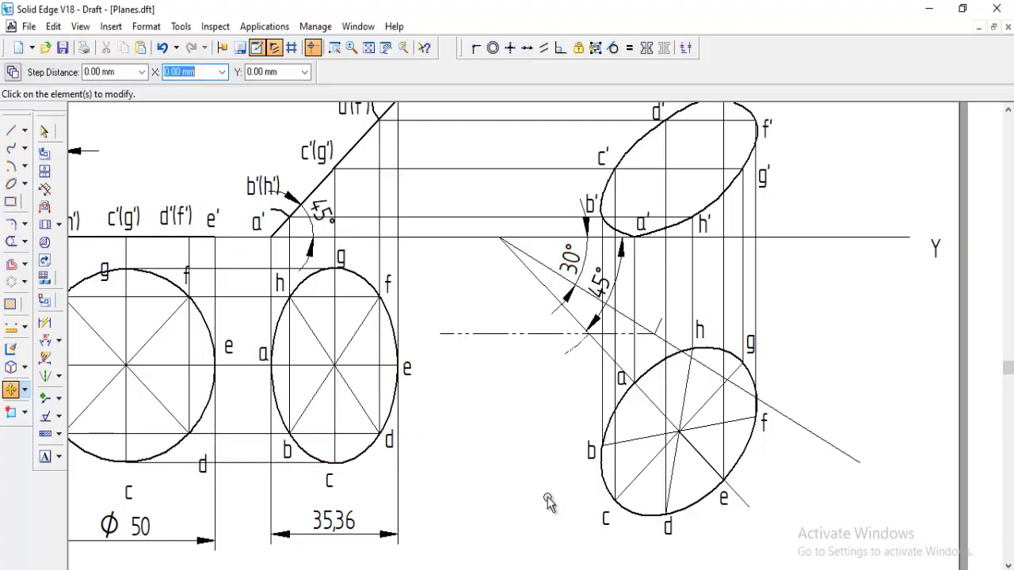
Move the labels h, g and f of the 50 mm circle clear of the lines, next to their points
scroll(522, 336, "left", 6)
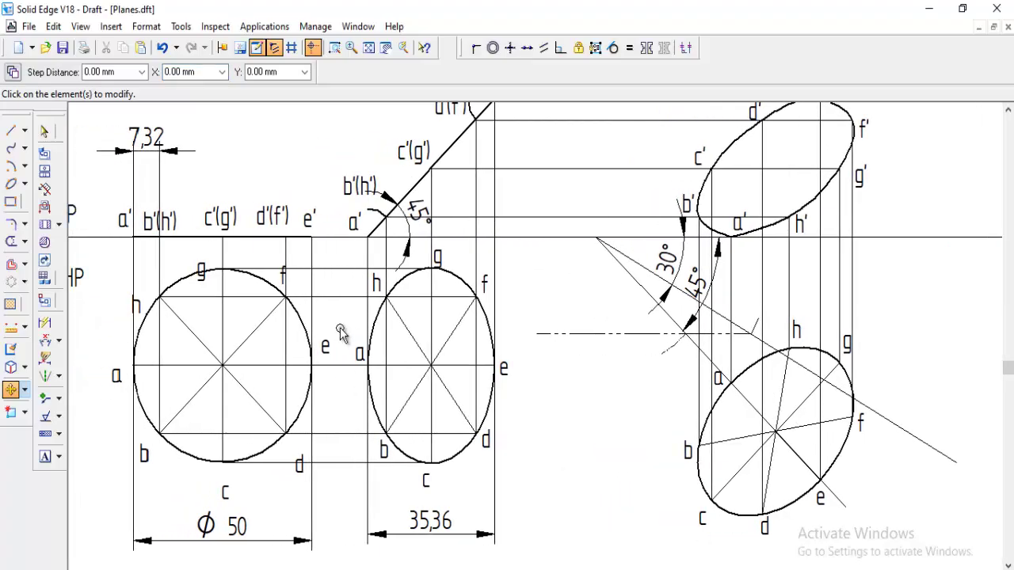
left_click(142, 309)
left_click(160, 302)
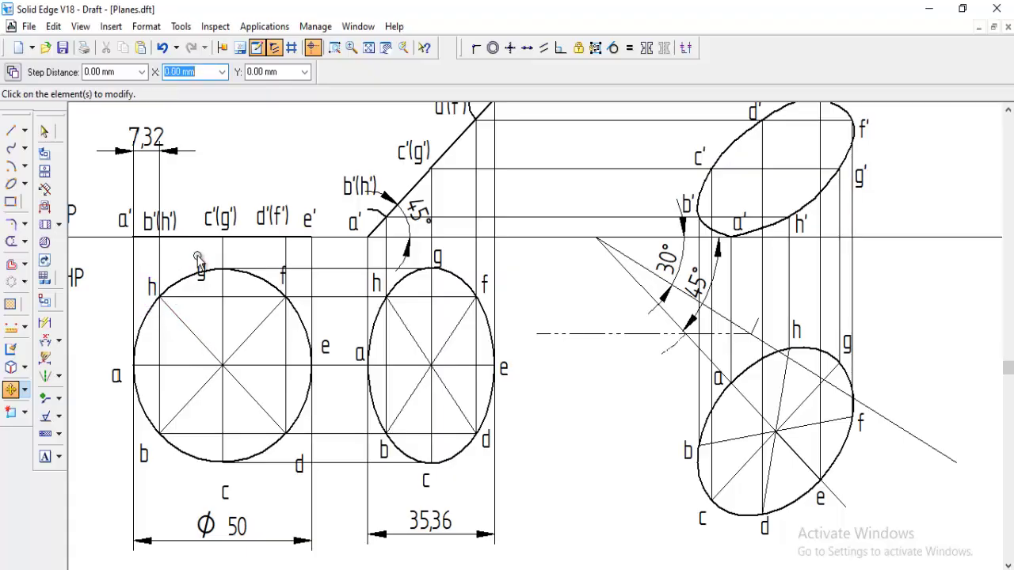
left_click(202, 256)
left_click(218, 273)
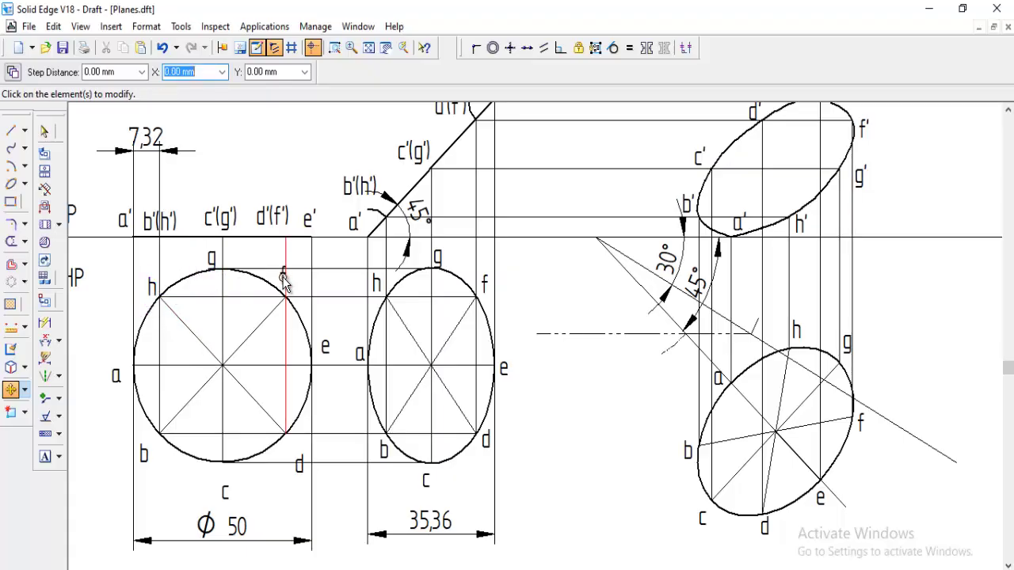
left_click(277, 282)
left_click(289, 288)
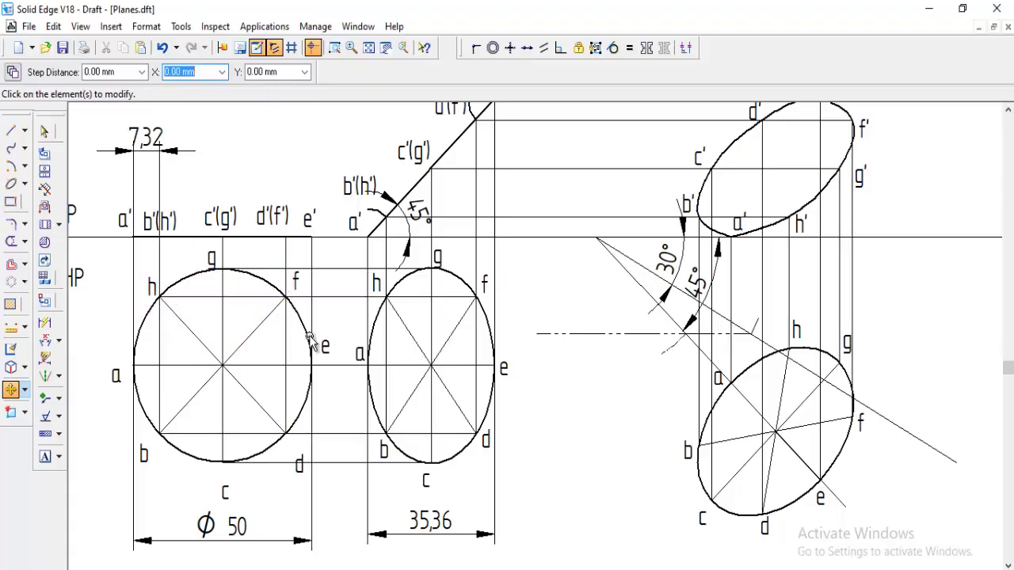
Move the labels d and c of the 50 mm circle closer to their points, and fit the drawing in view
left_click(300, 469)
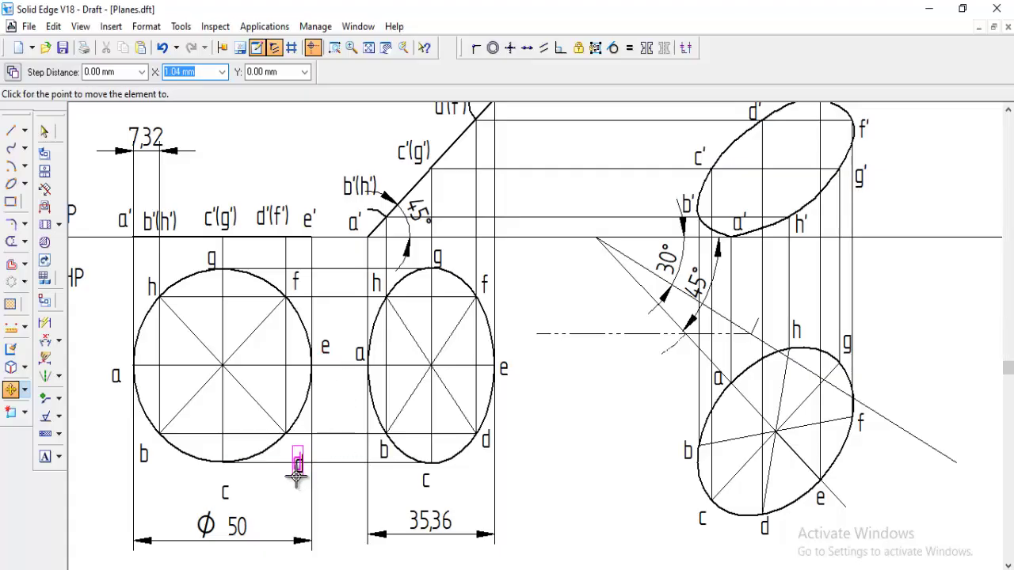
left_click(295, 468)
left_click(226, 491)
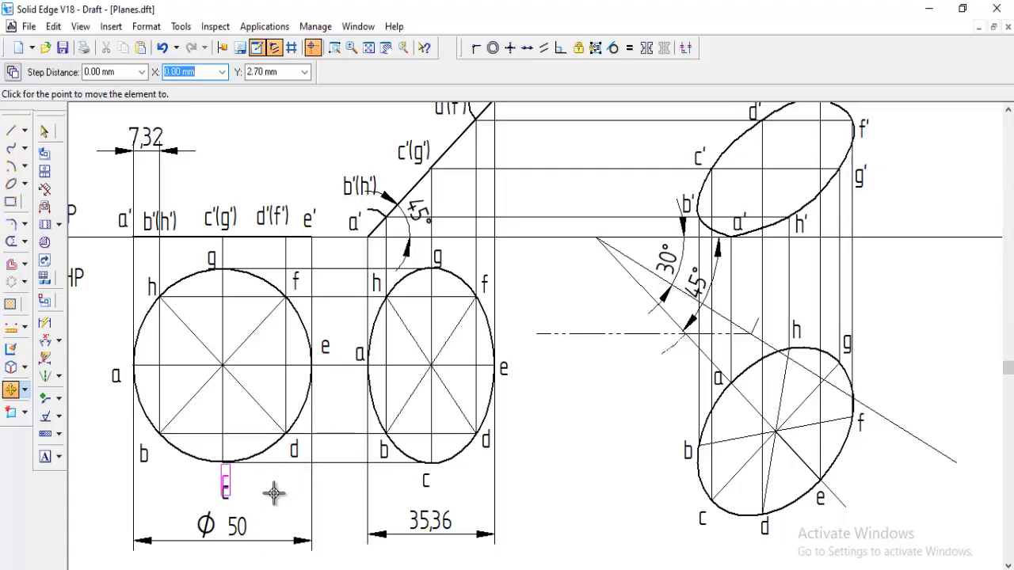
left_click(273, 493)
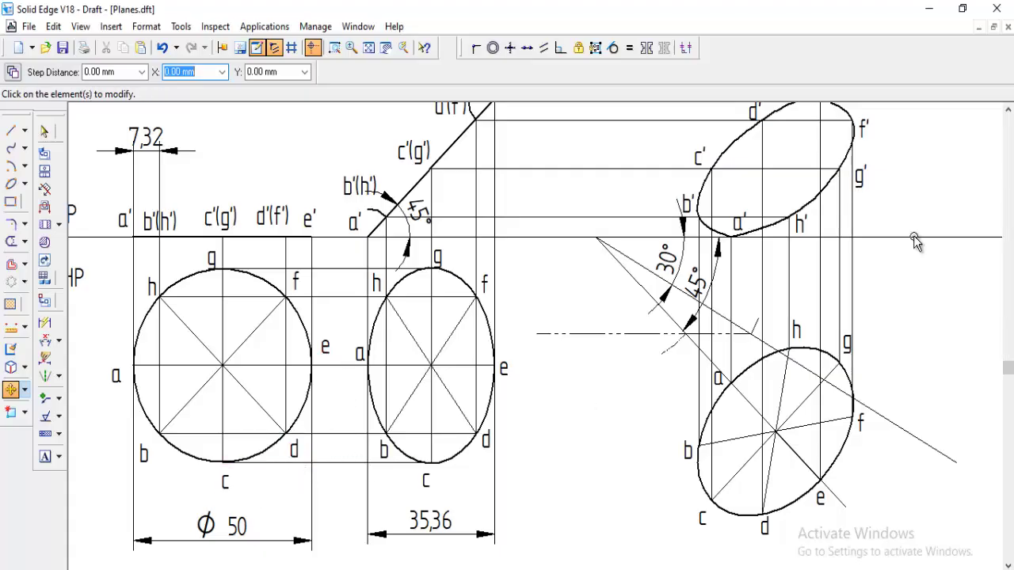
left_click(369, 48)
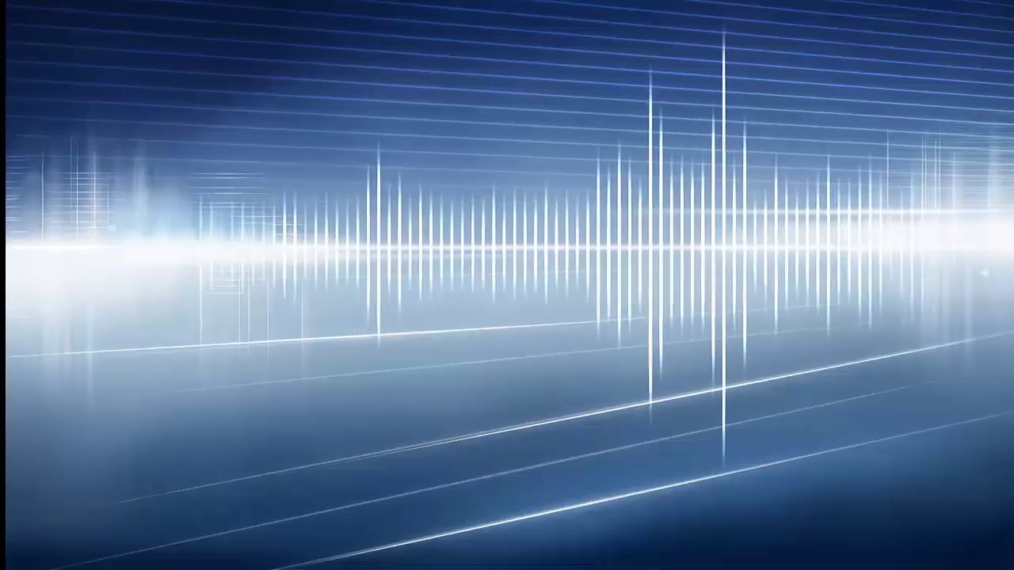